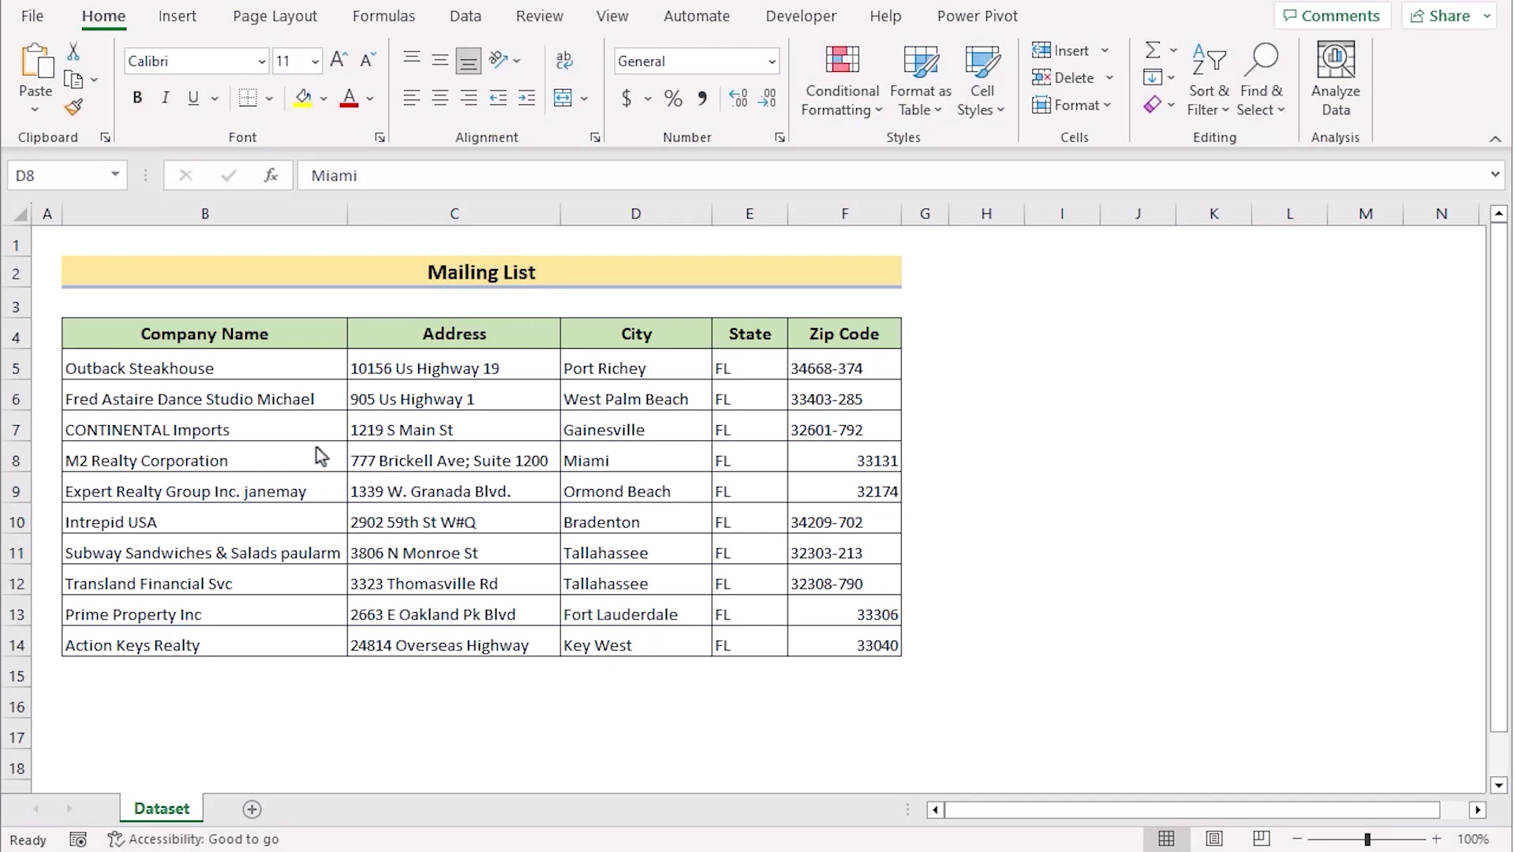
# Step: Point out the Company Name, Address, City, State and Zip Code headers of the mailing table
pyautogui.click(307, 338)
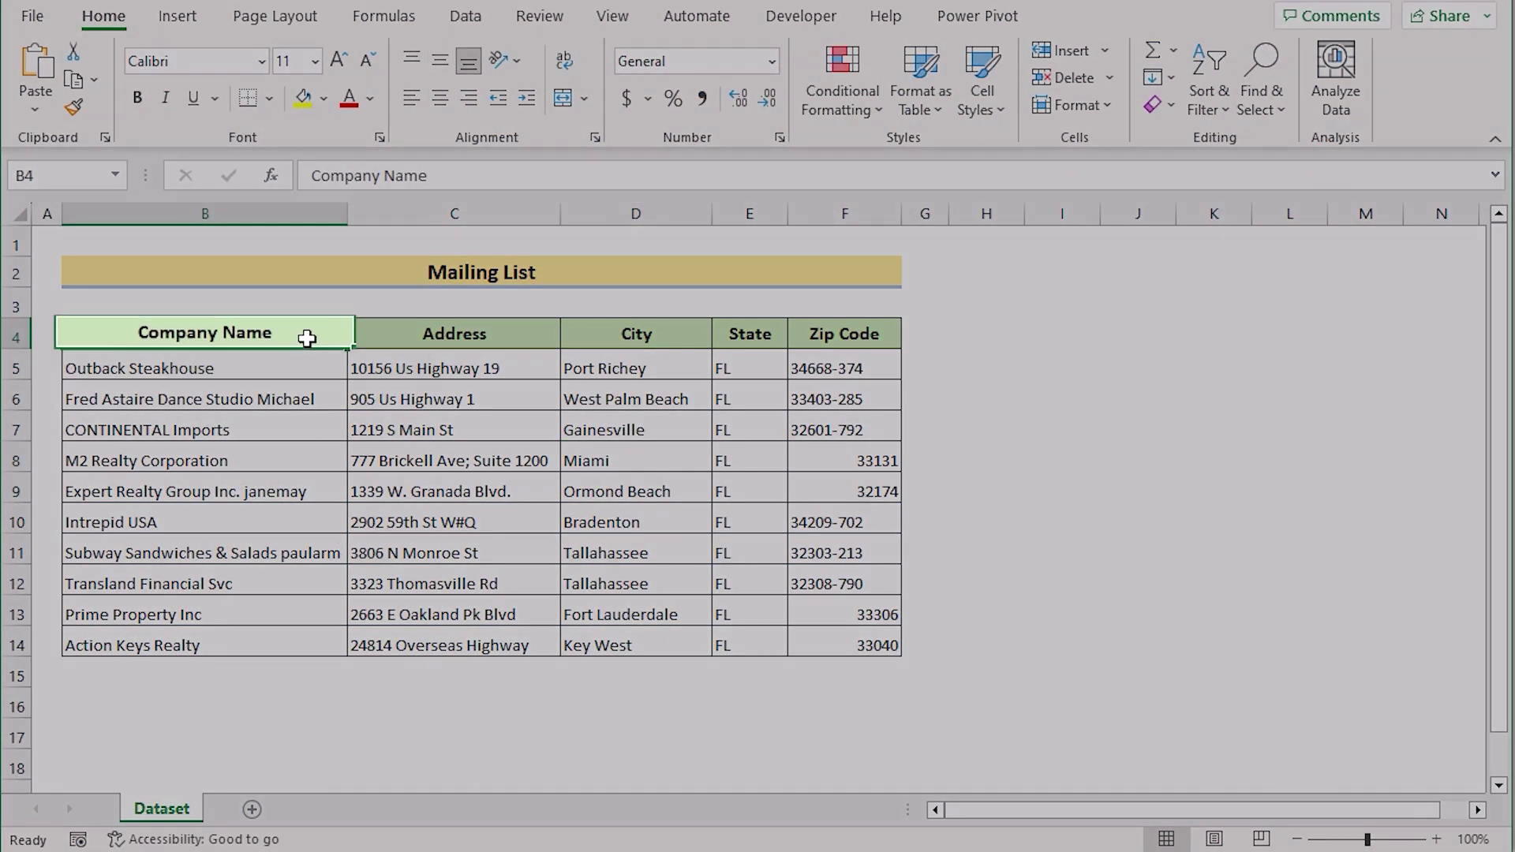
pyautogui.moveTo(351, 335); pyautogui.dragTo(525, 333)
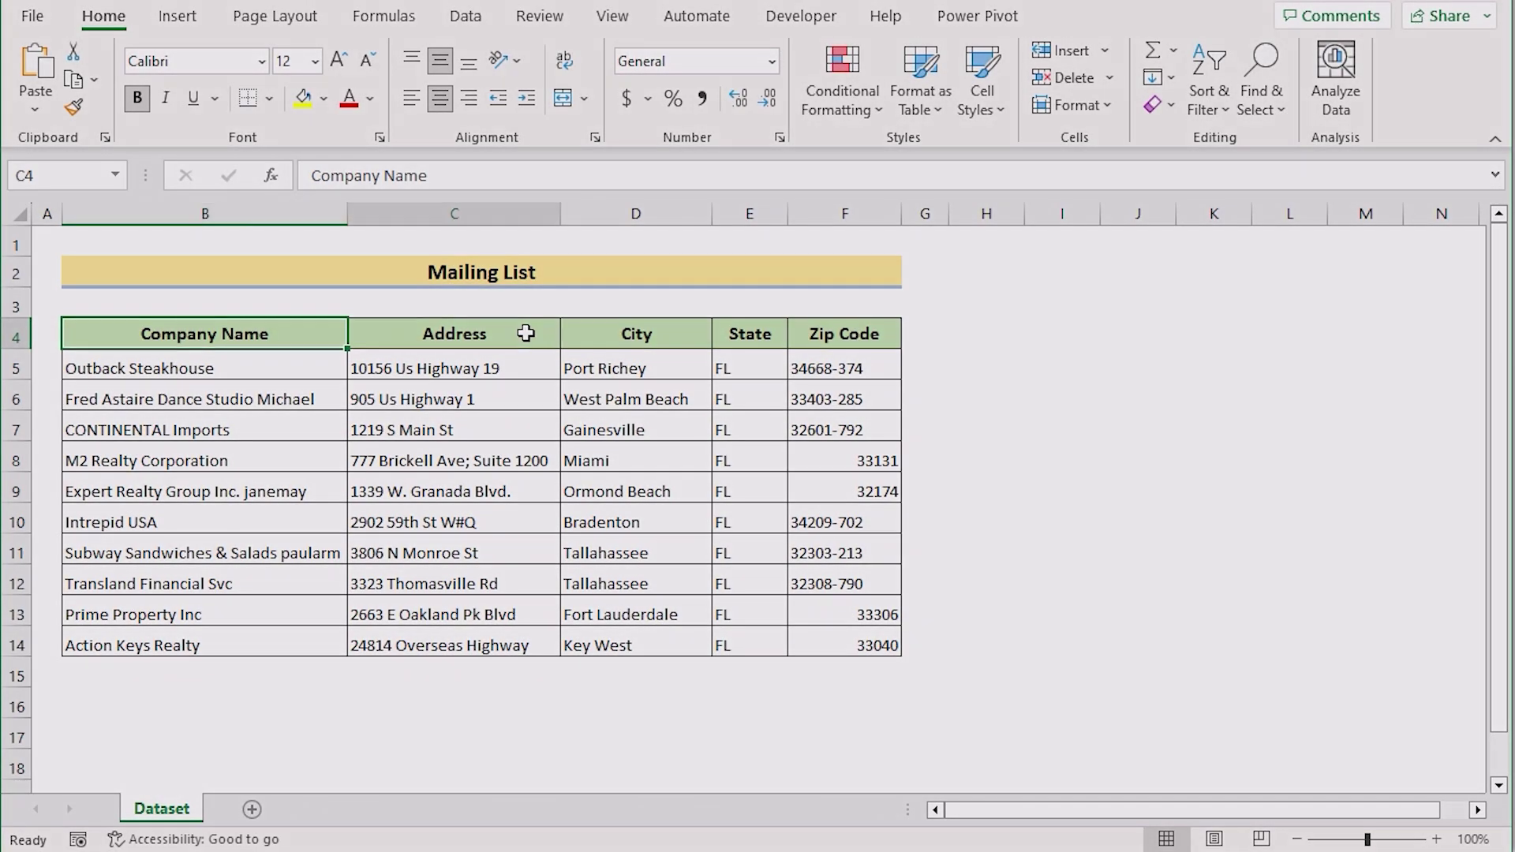
pyautogui.click(528, 333)
pyautogui.click(683, 330)
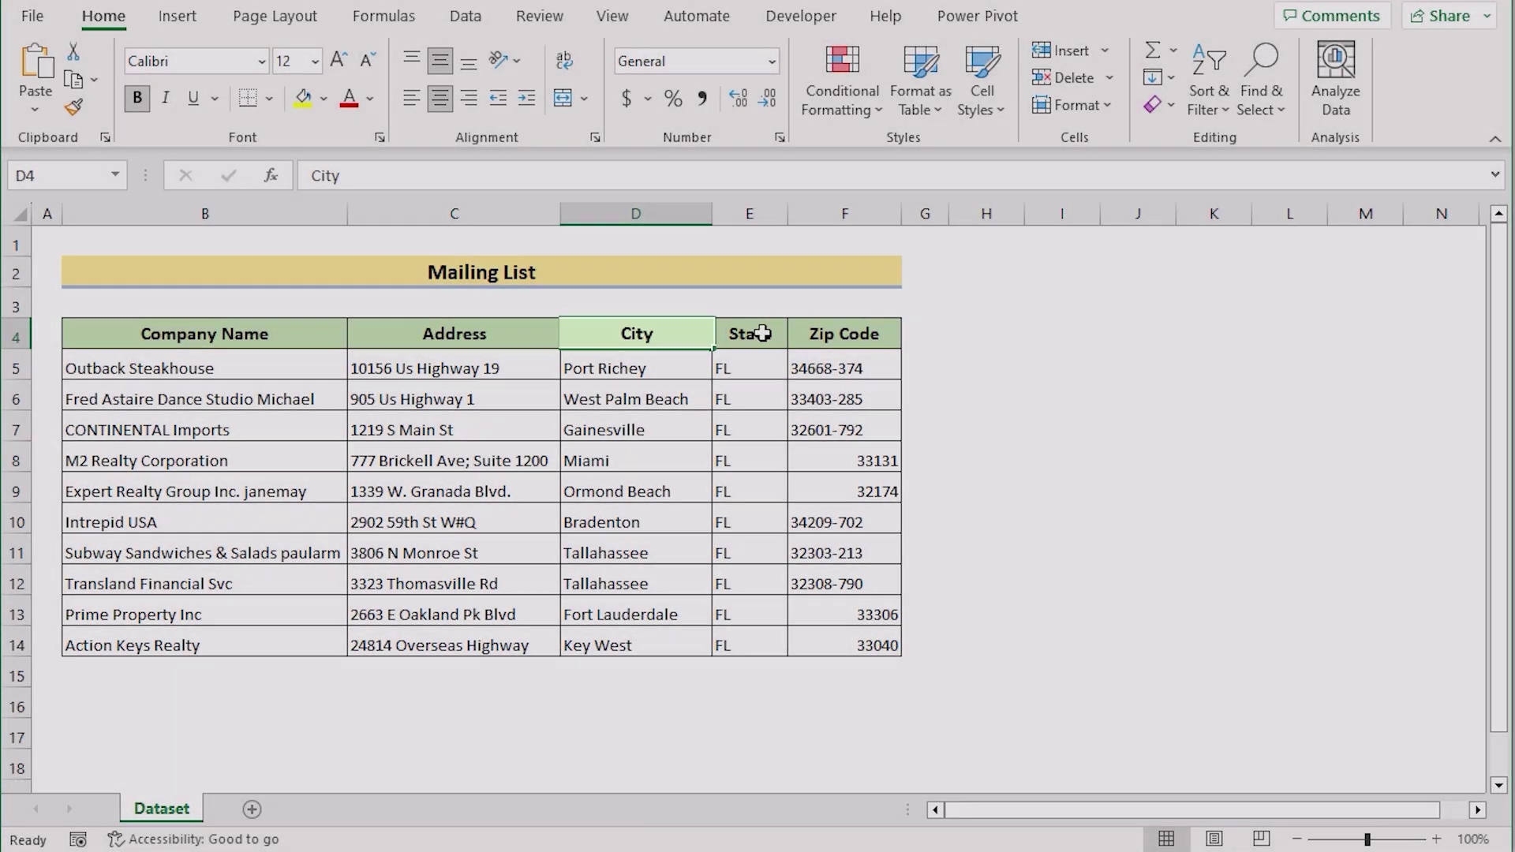
pyautogui.click(762, 333)
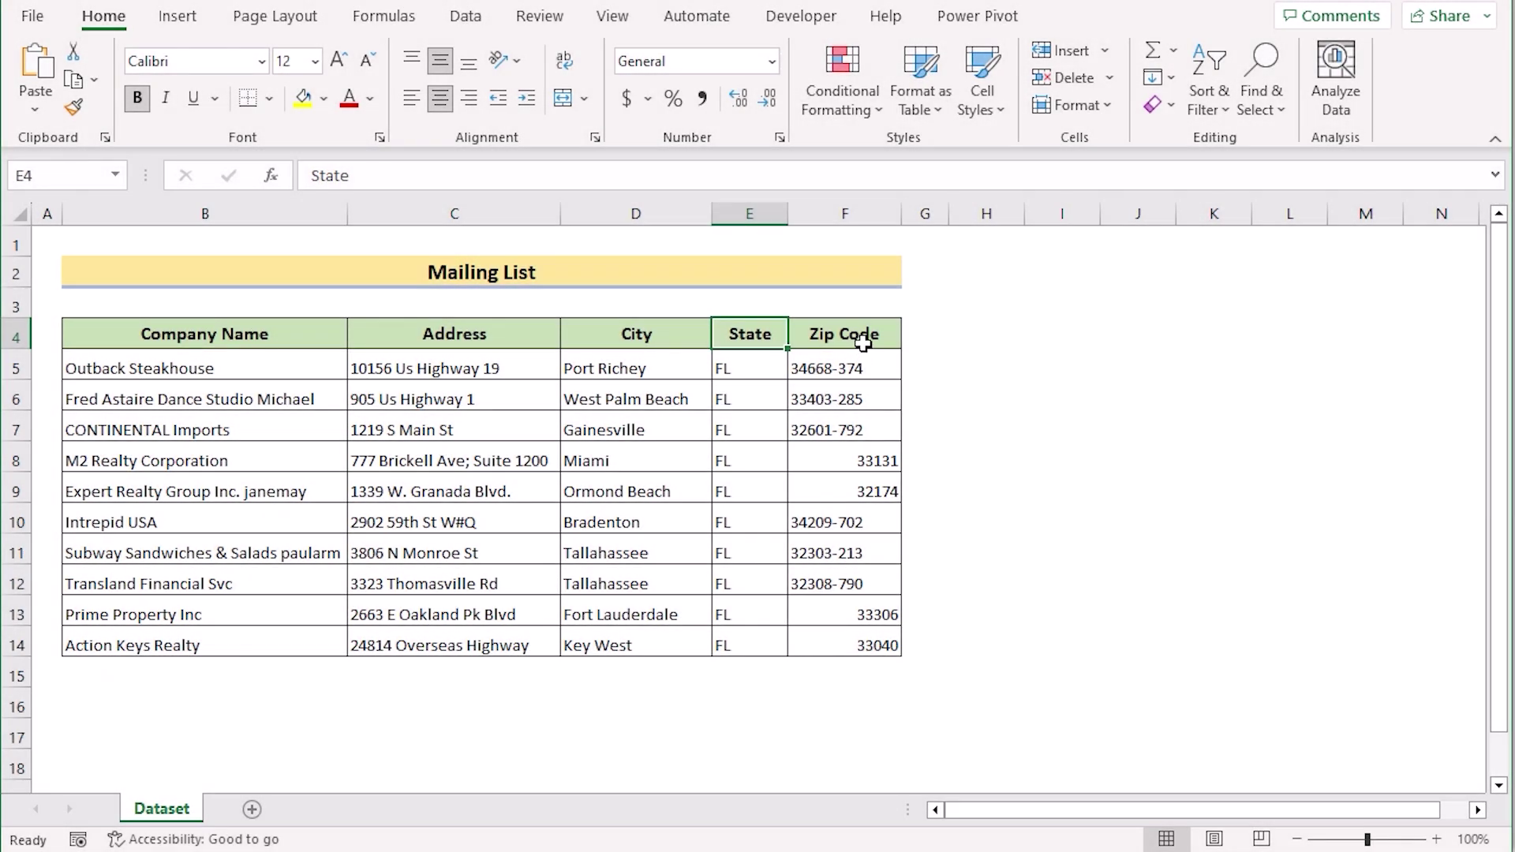
pyautogui.click(862, 336)
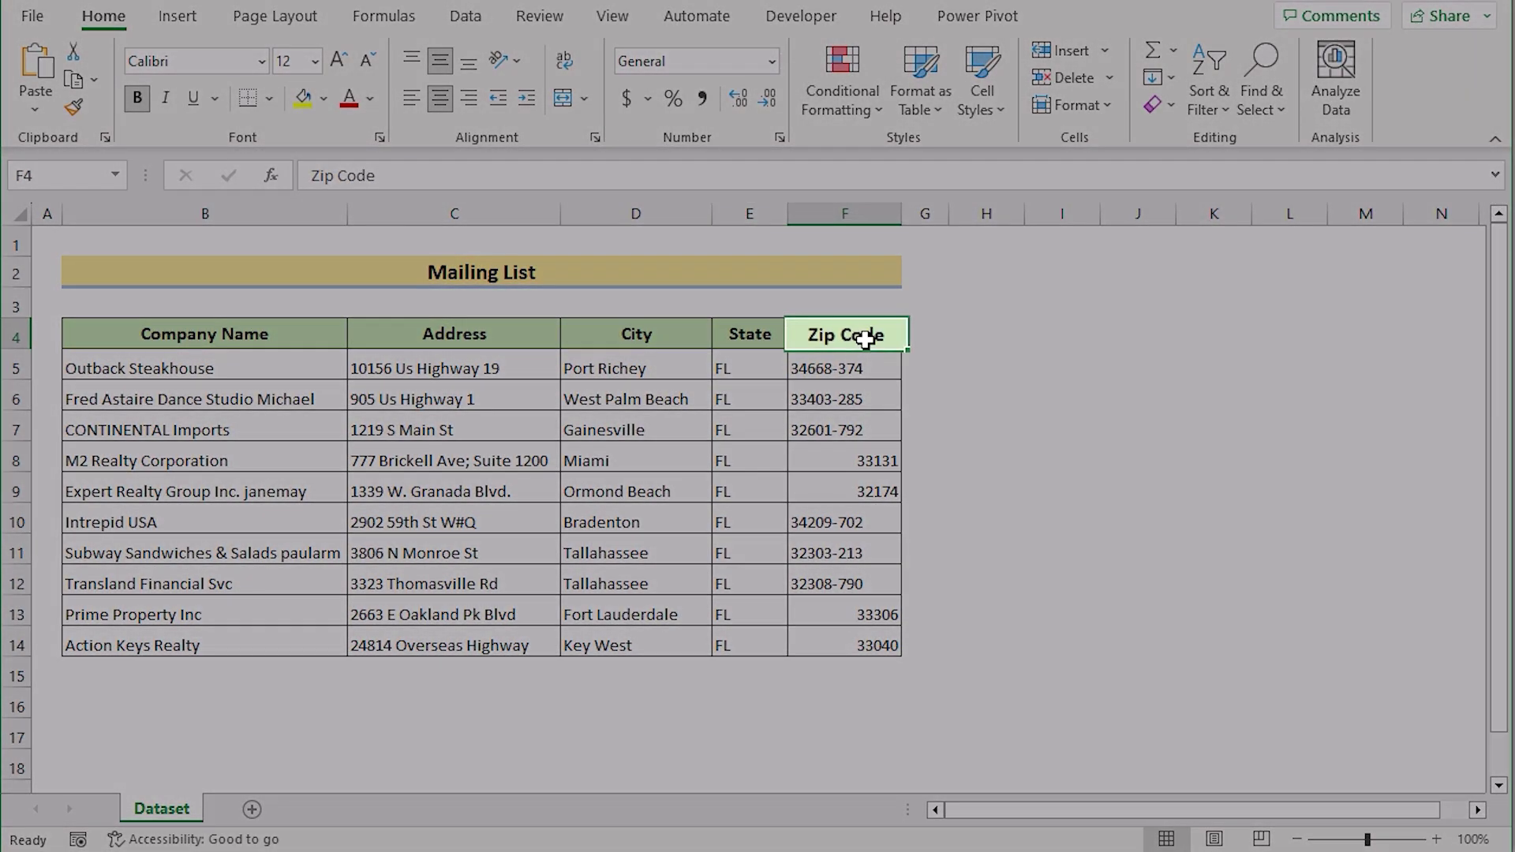
# Step: Select the Company Name, Address, City, State and Zip Code columns, then clear the selection
pyautogui.click(200, 212)
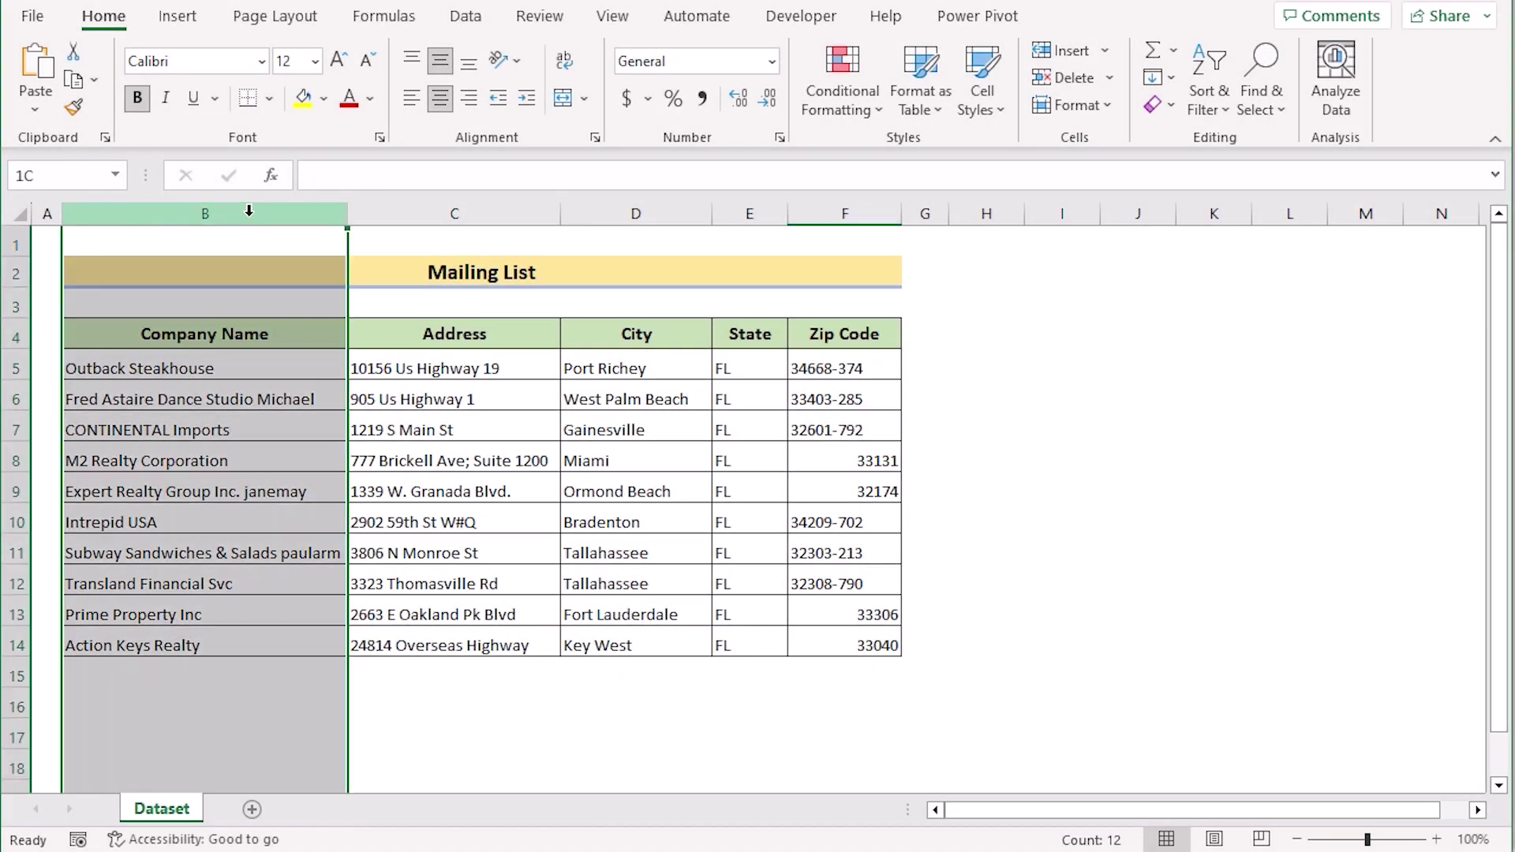
pyautogui.click(398, 212)
pyautogui.click(694, 212)
pyautogui.click(749, 210)
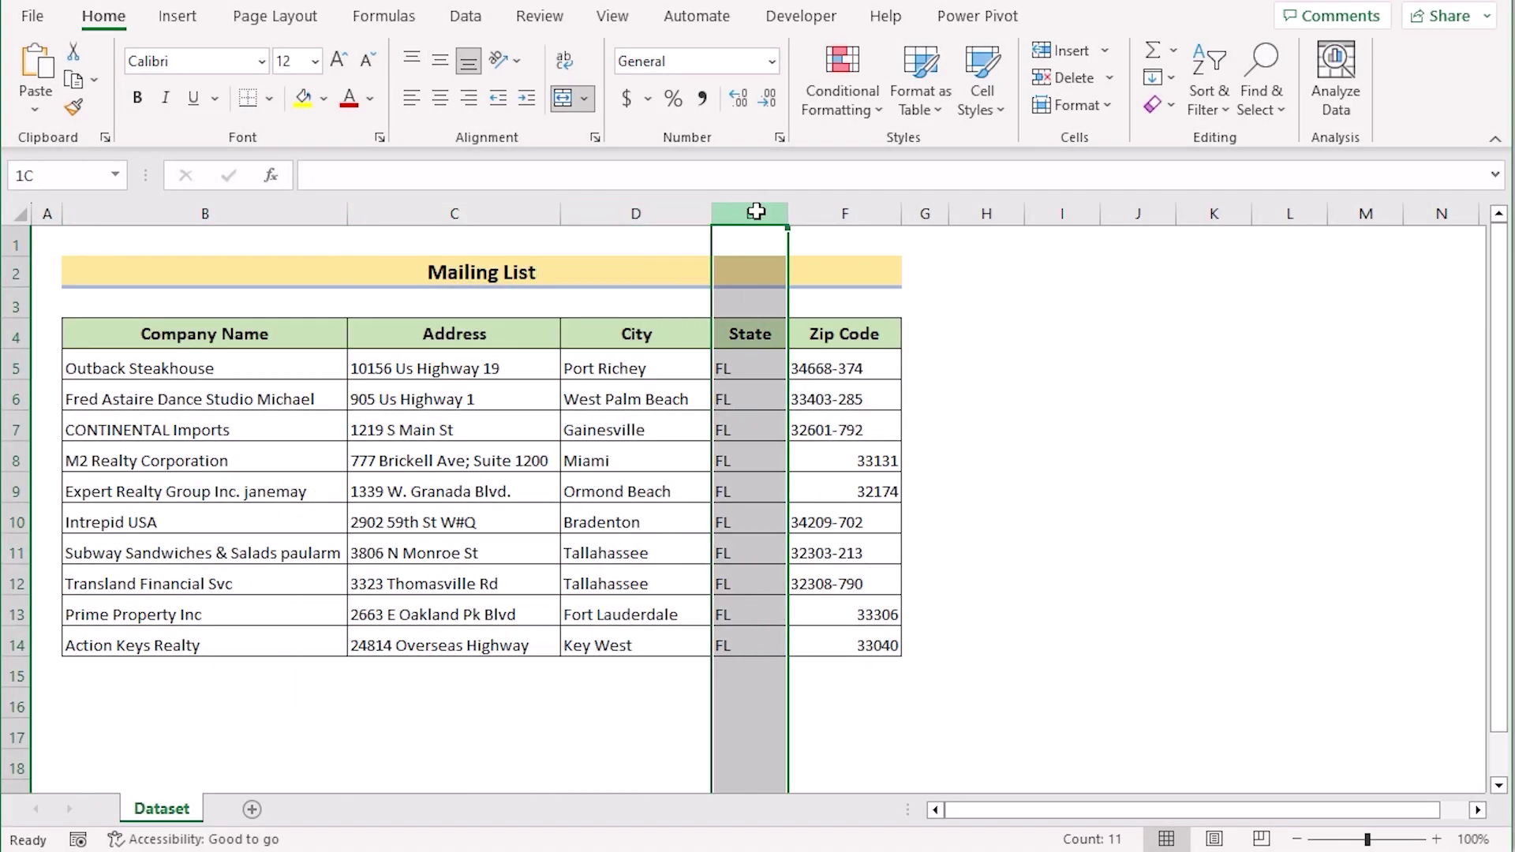
pyautogui.click(839, 209)
pyautogui.click(213, 398)
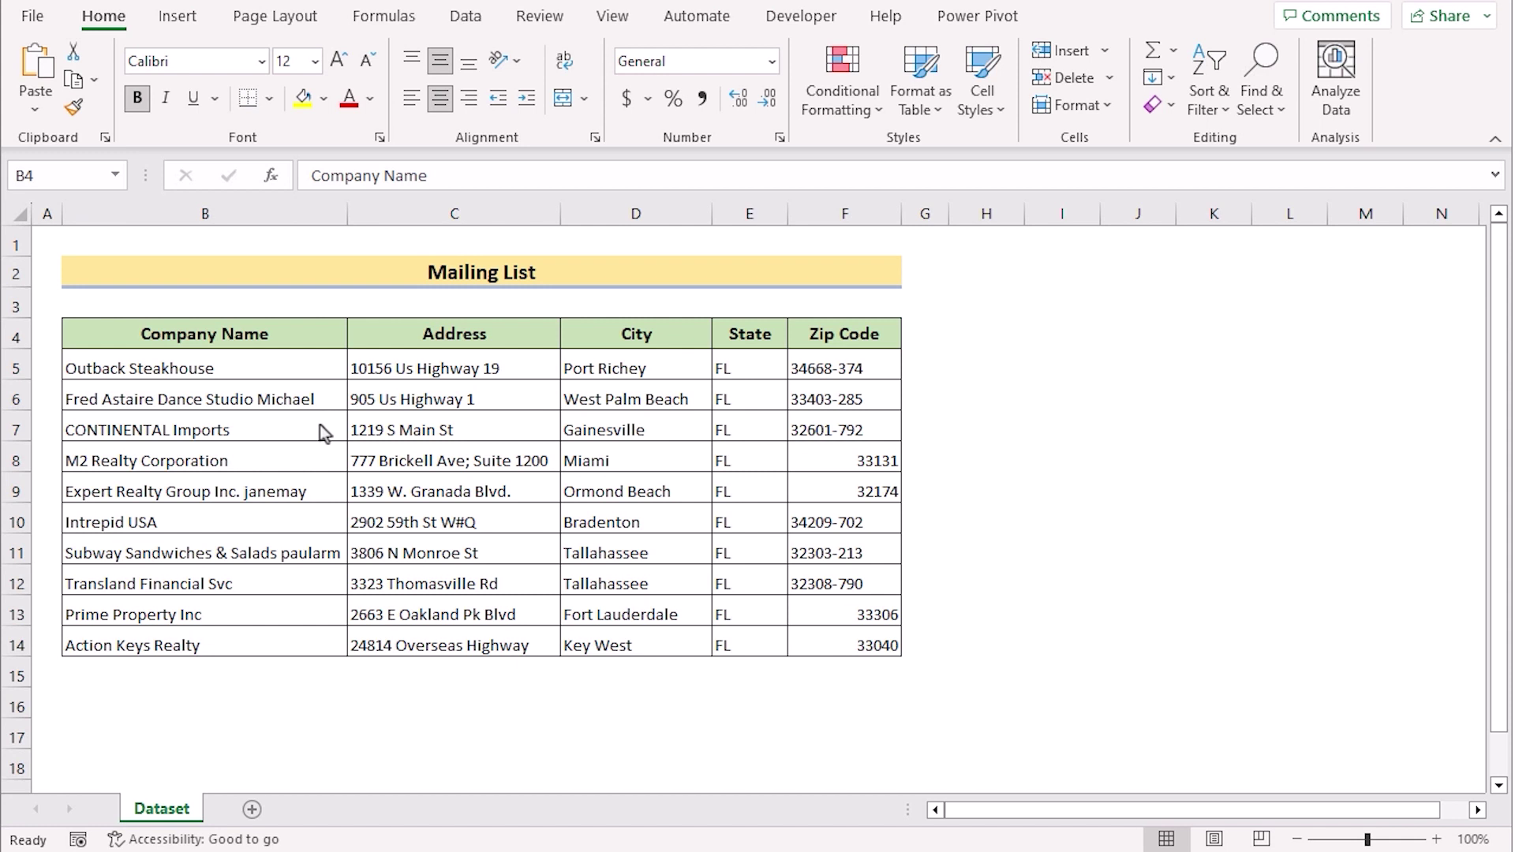
# Step: Select the whole table from B4 and define it with the name Mailing_List
pyautogui.click(288, 334)
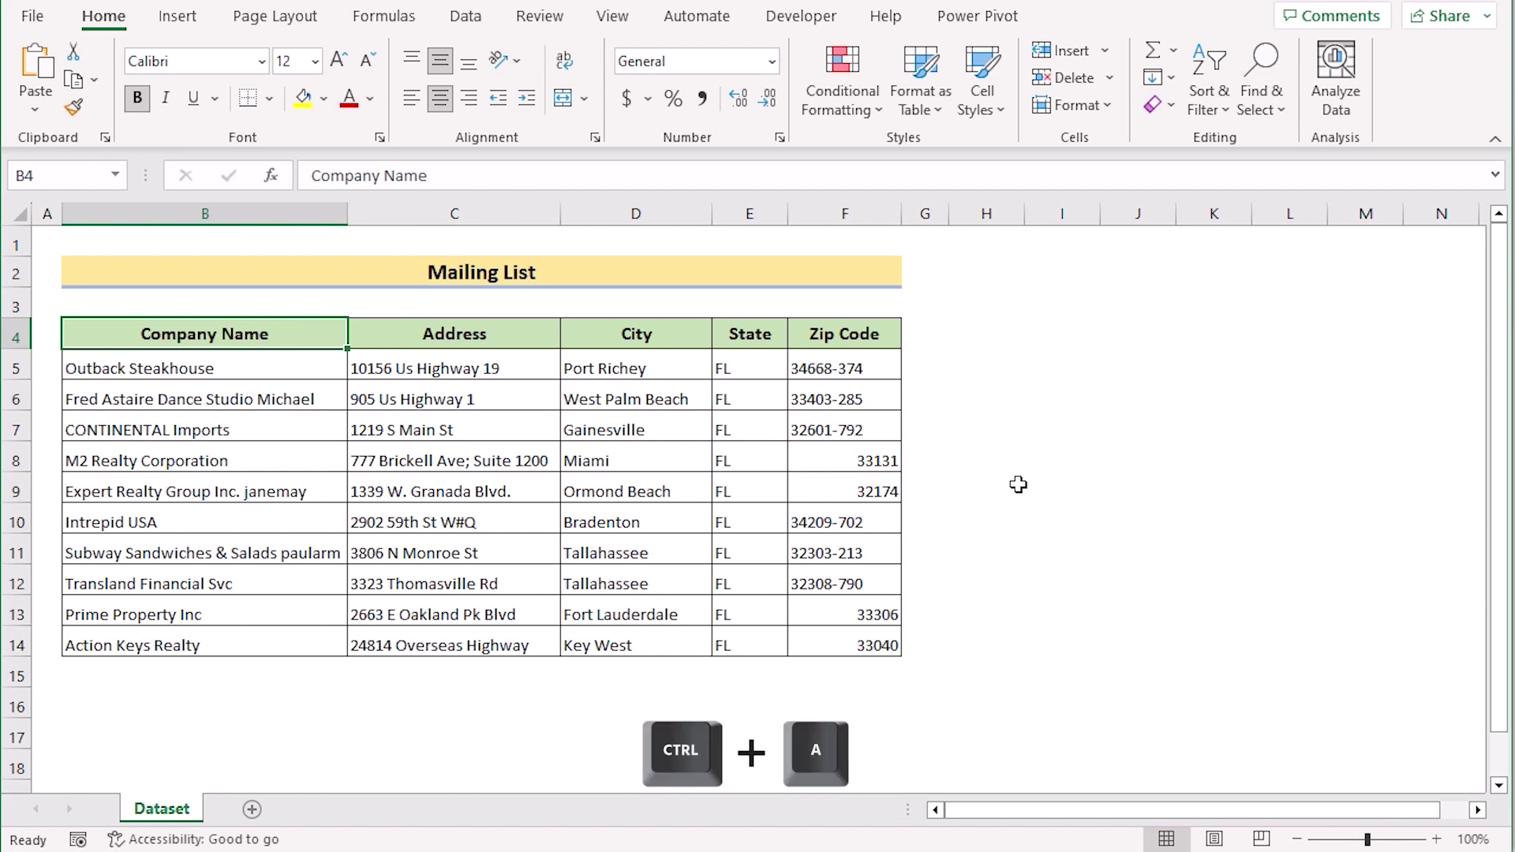
pyautogui.hotkey('ctrl', 'a')
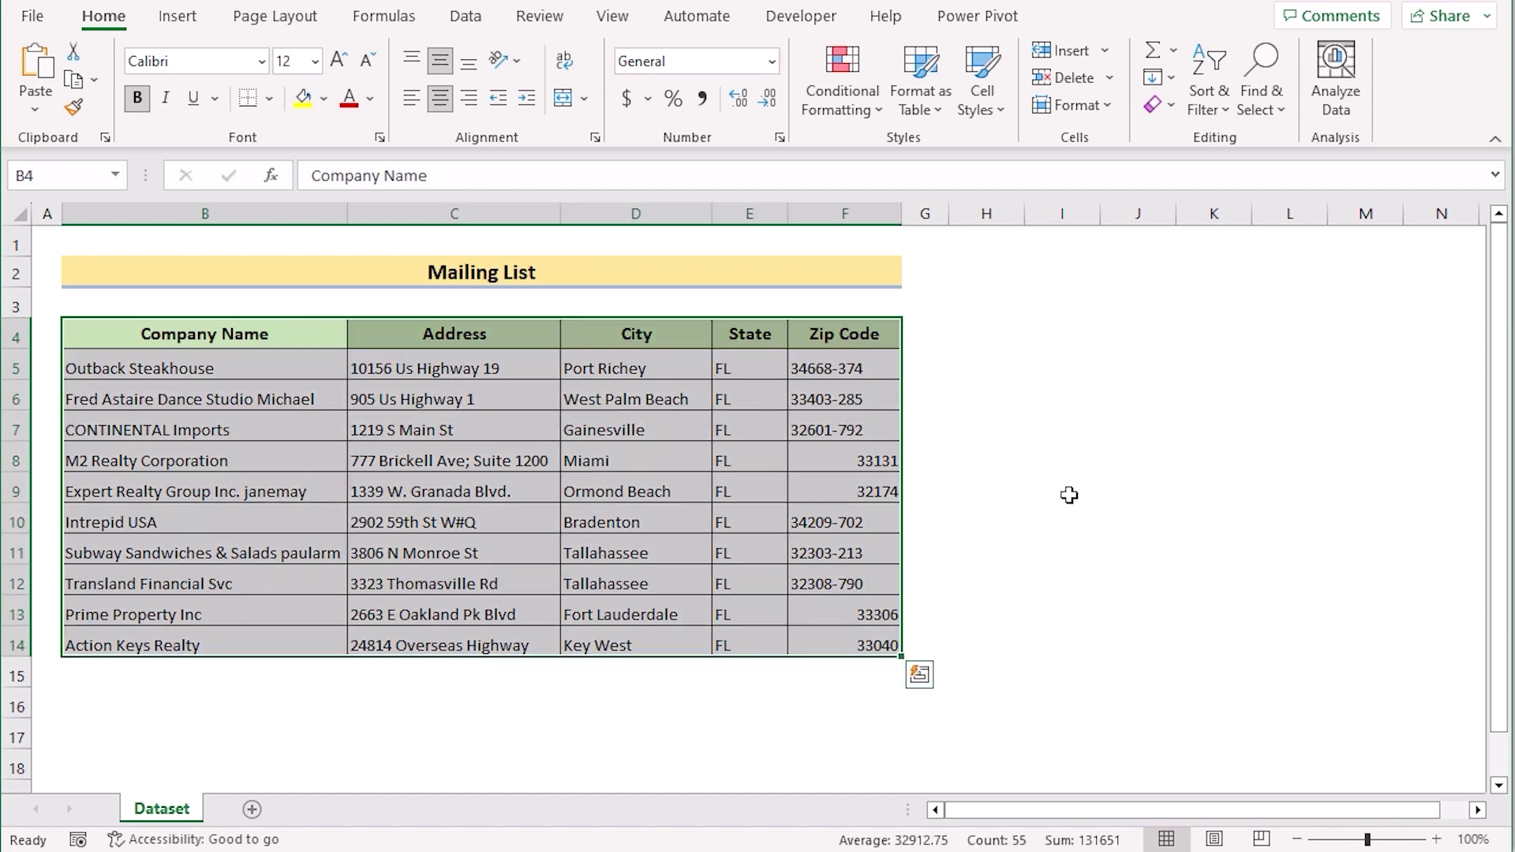
pyautogui.click(391, 23)
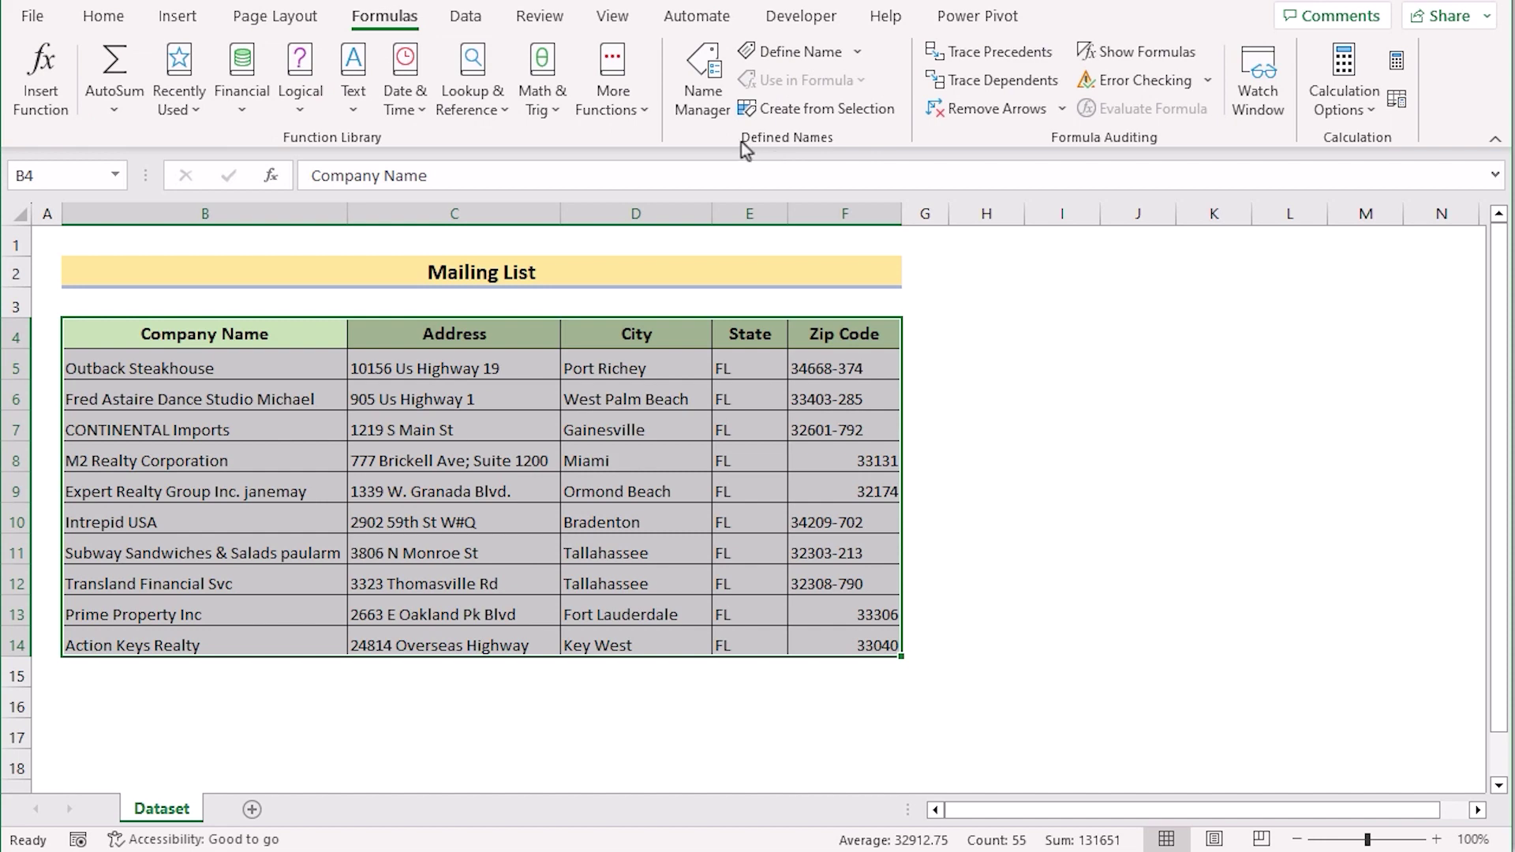
pyautogui.click(860, 51)
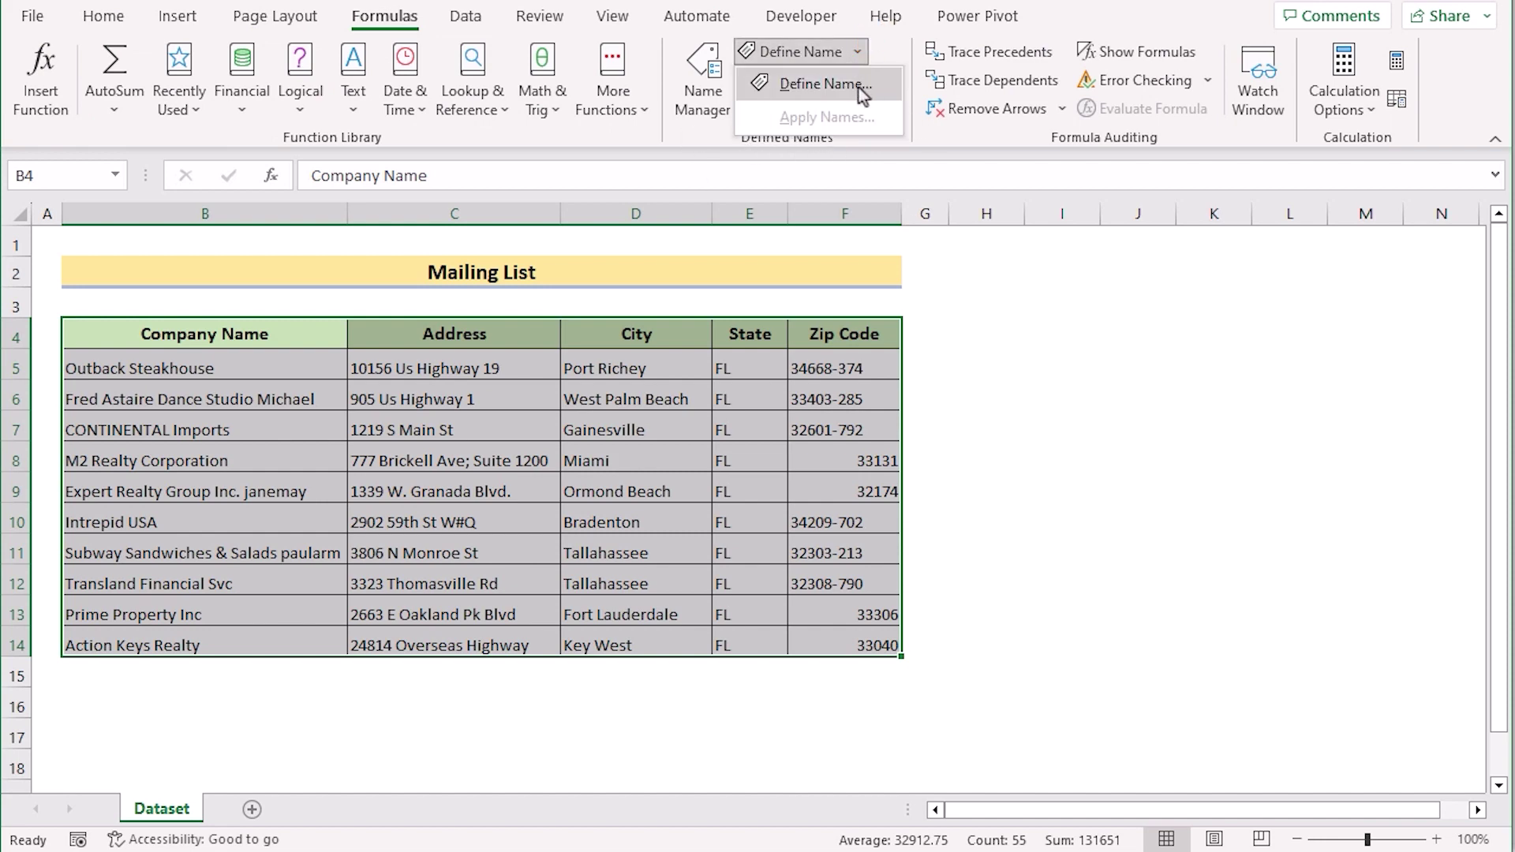
pyautogui.click(860, 86)
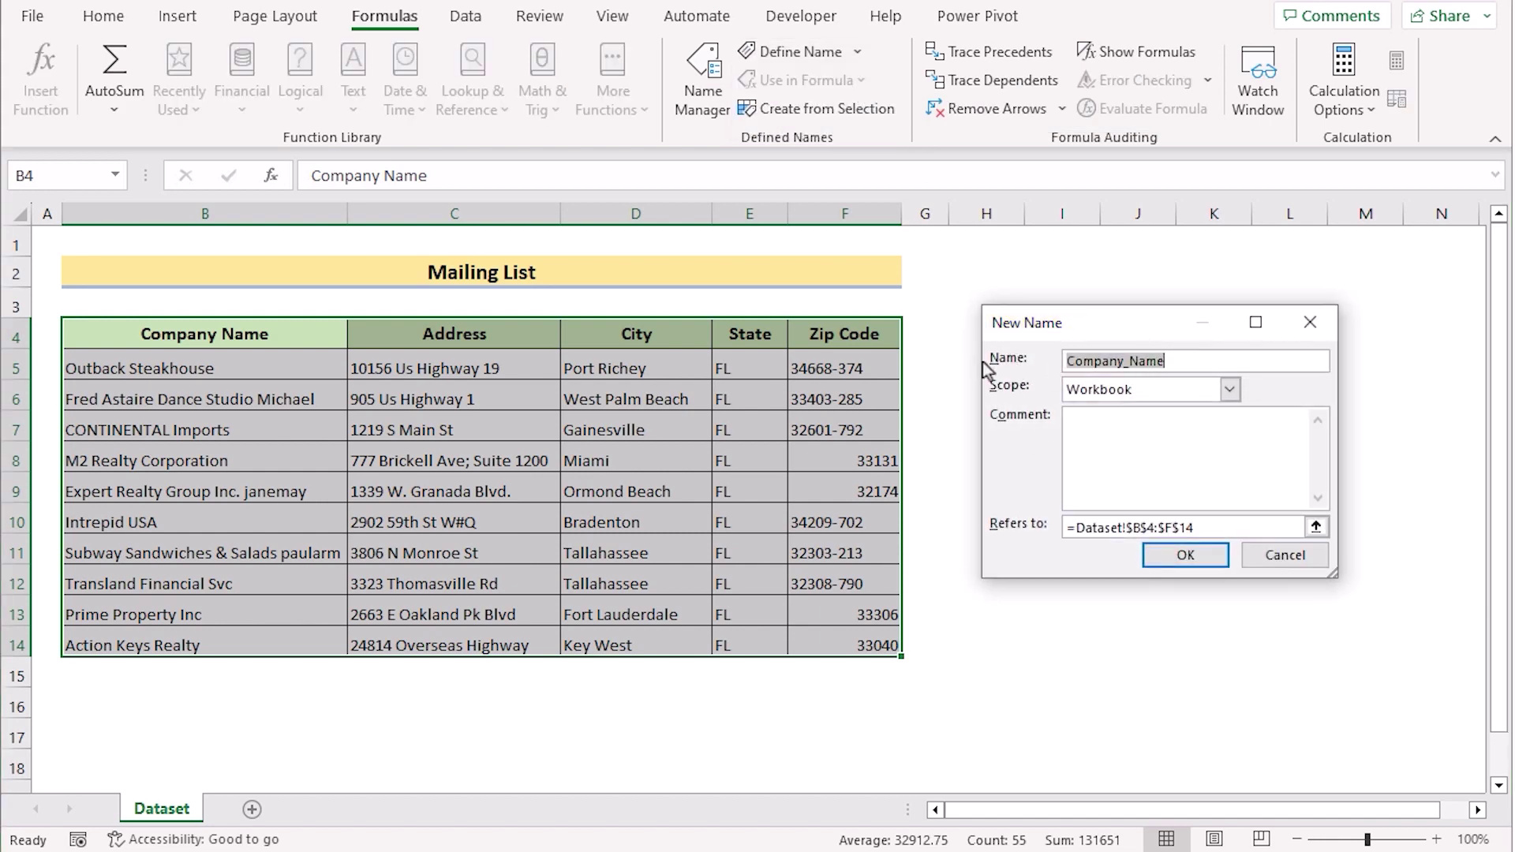
pyautogui.moveTo(1166, 361); pyautogui.dragTo(1055, 363)
pyautogui.press('BackSpace')
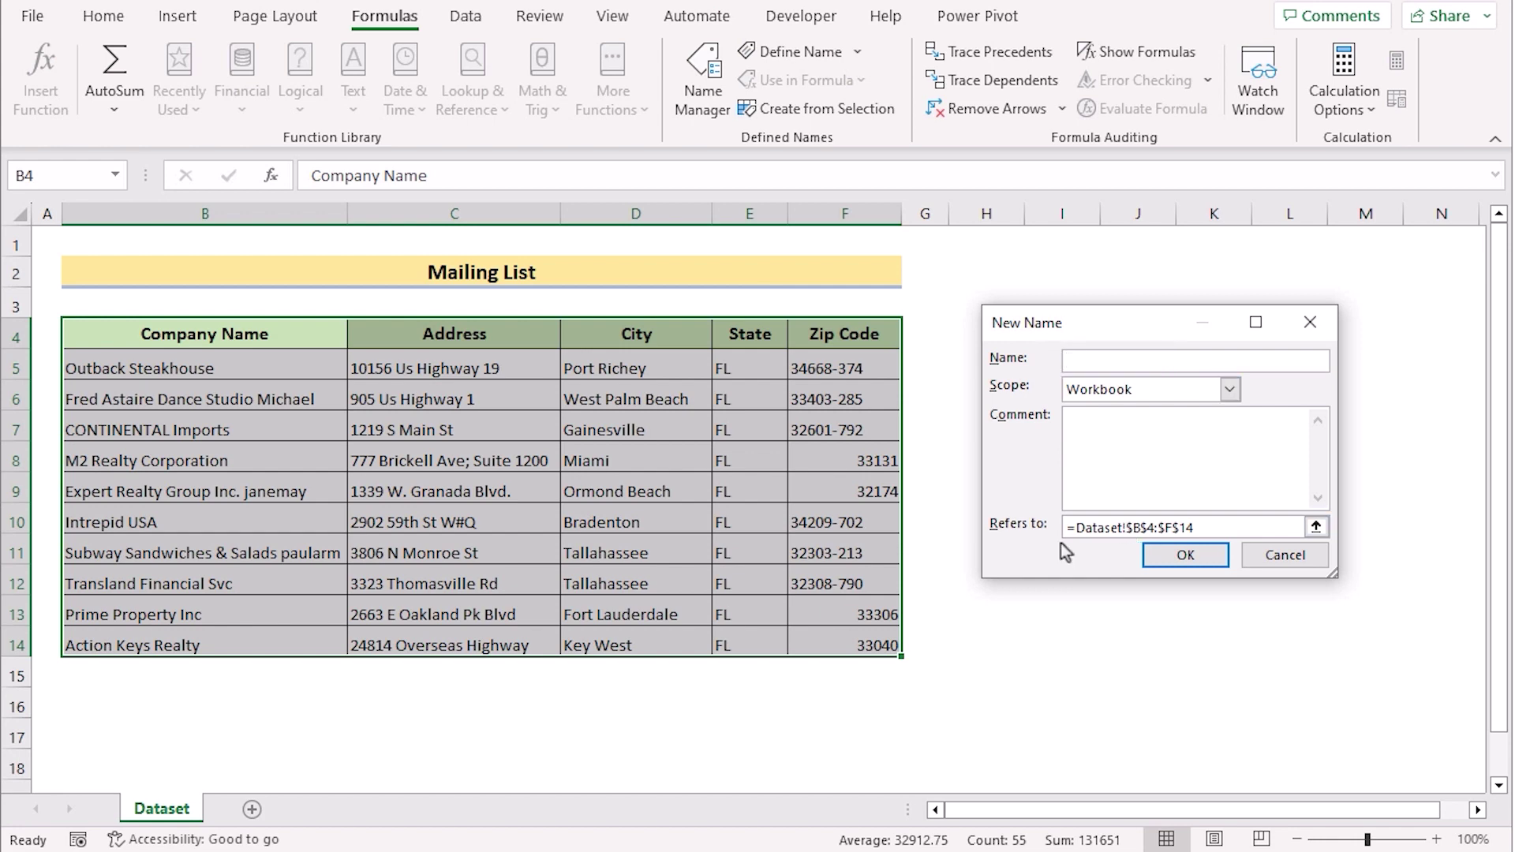
pyautogui.write('Mailing_')
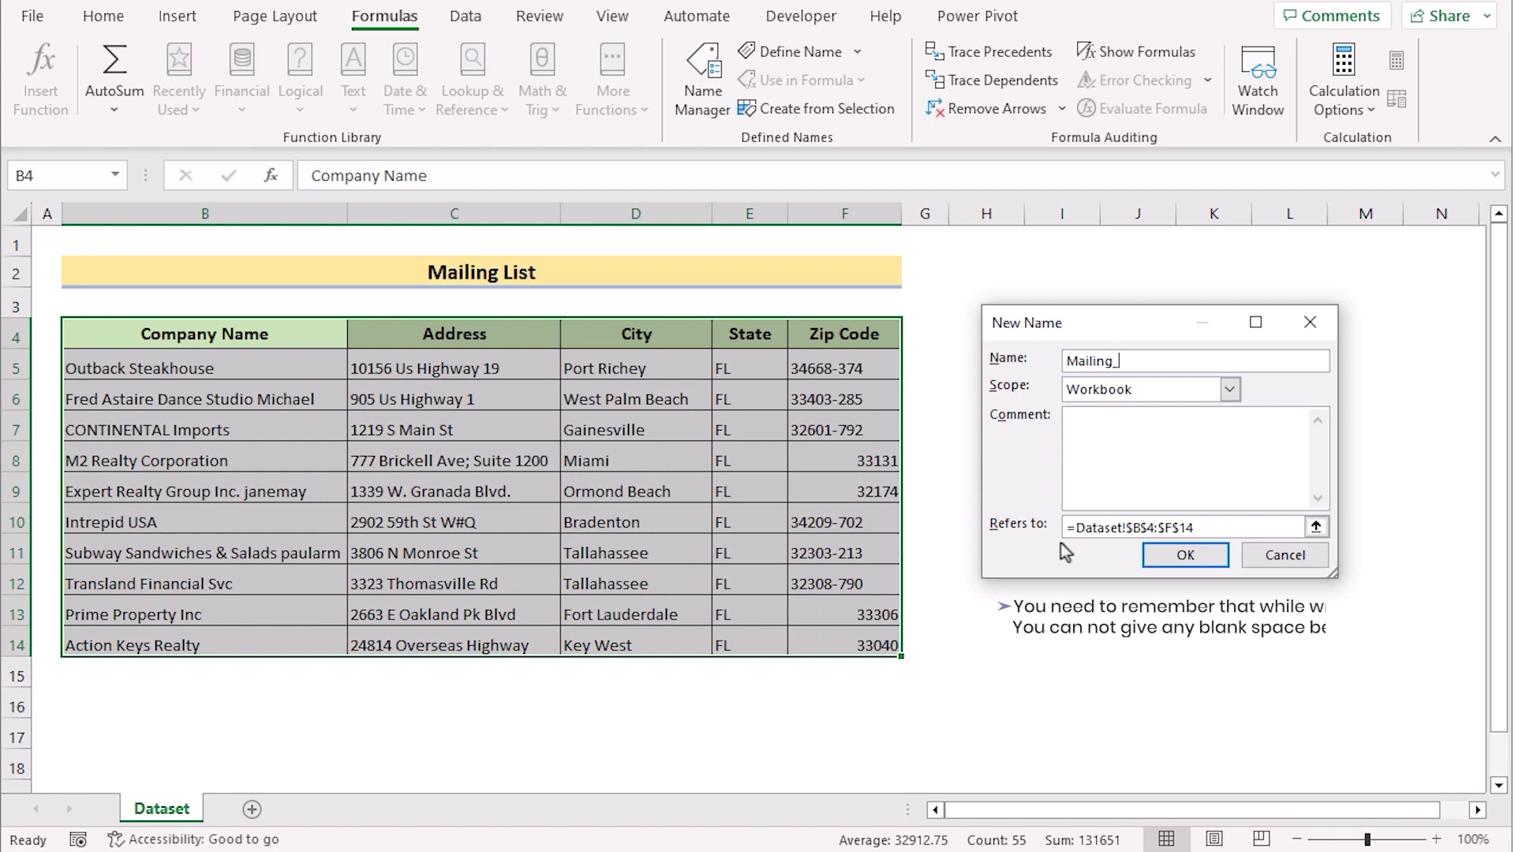
pyautogui.write('List')
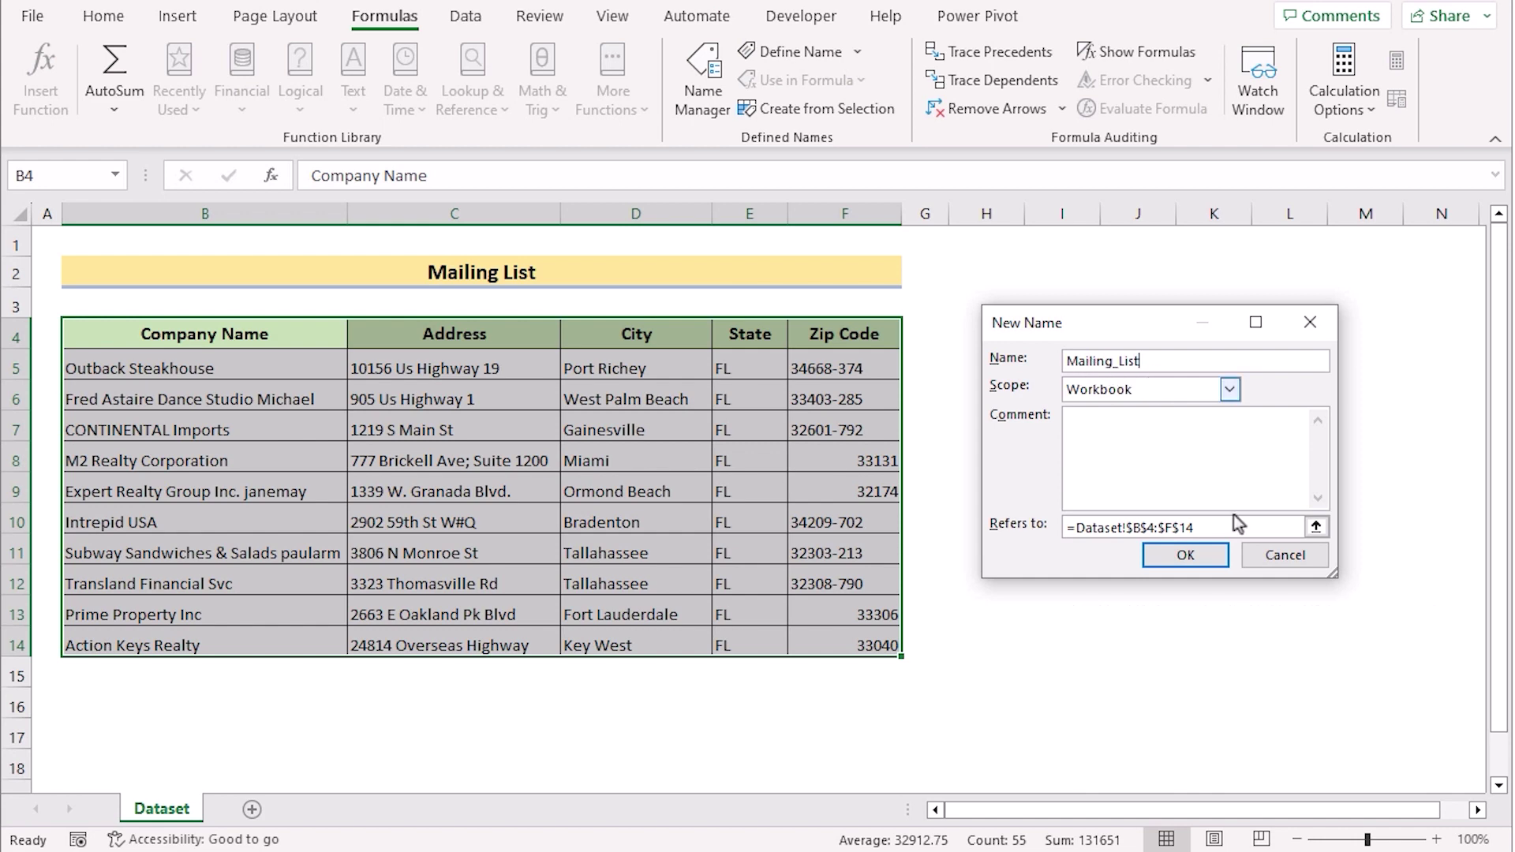
pyautogui.click(1191, 558)
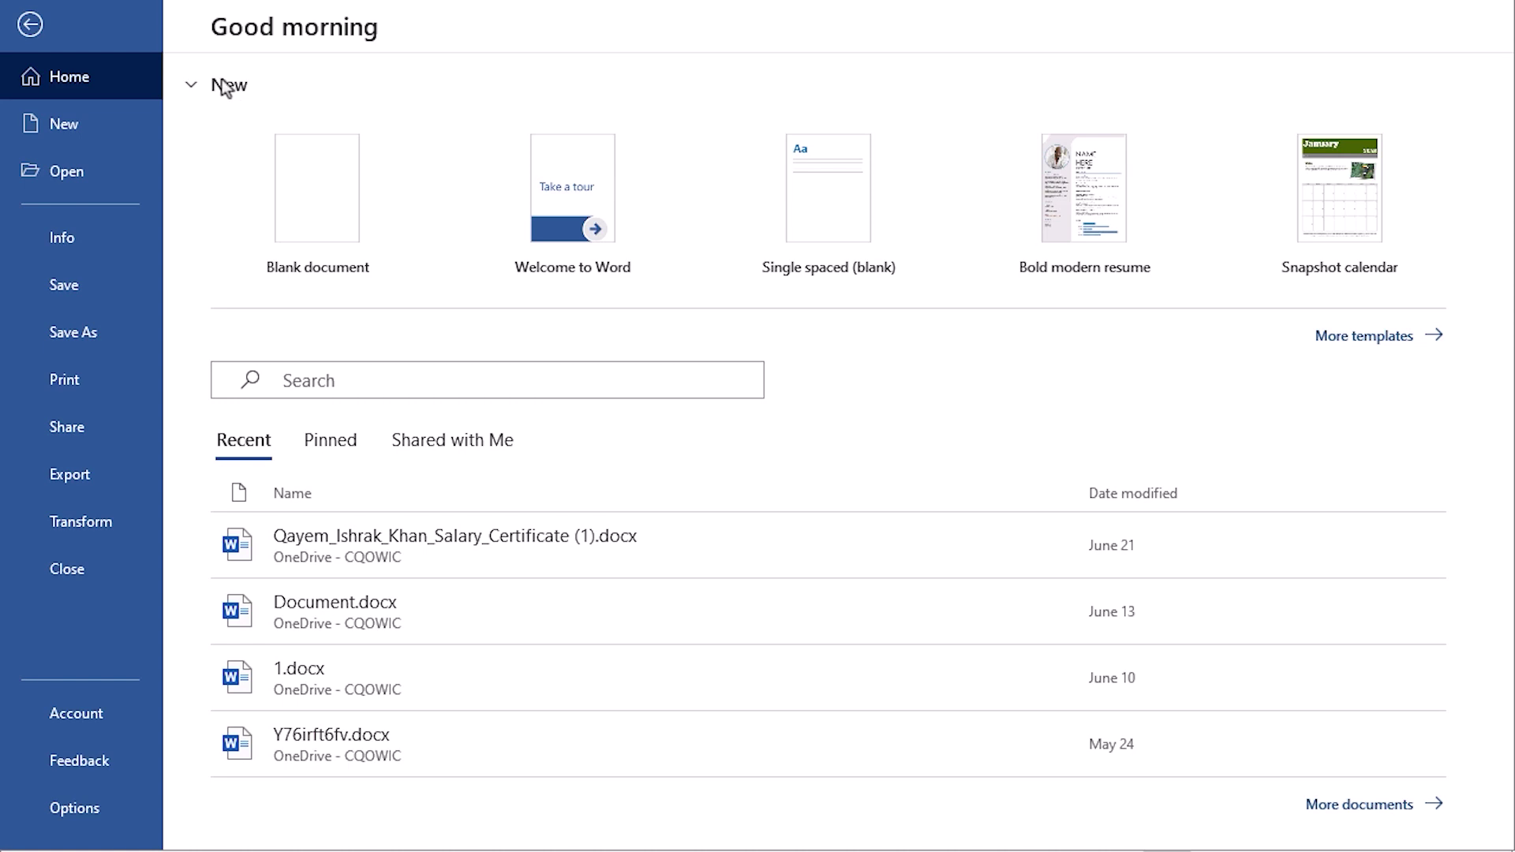
# Step: Create a blank Word document and choose Labels as the mail merge type
pyautogui.click(327, 219)
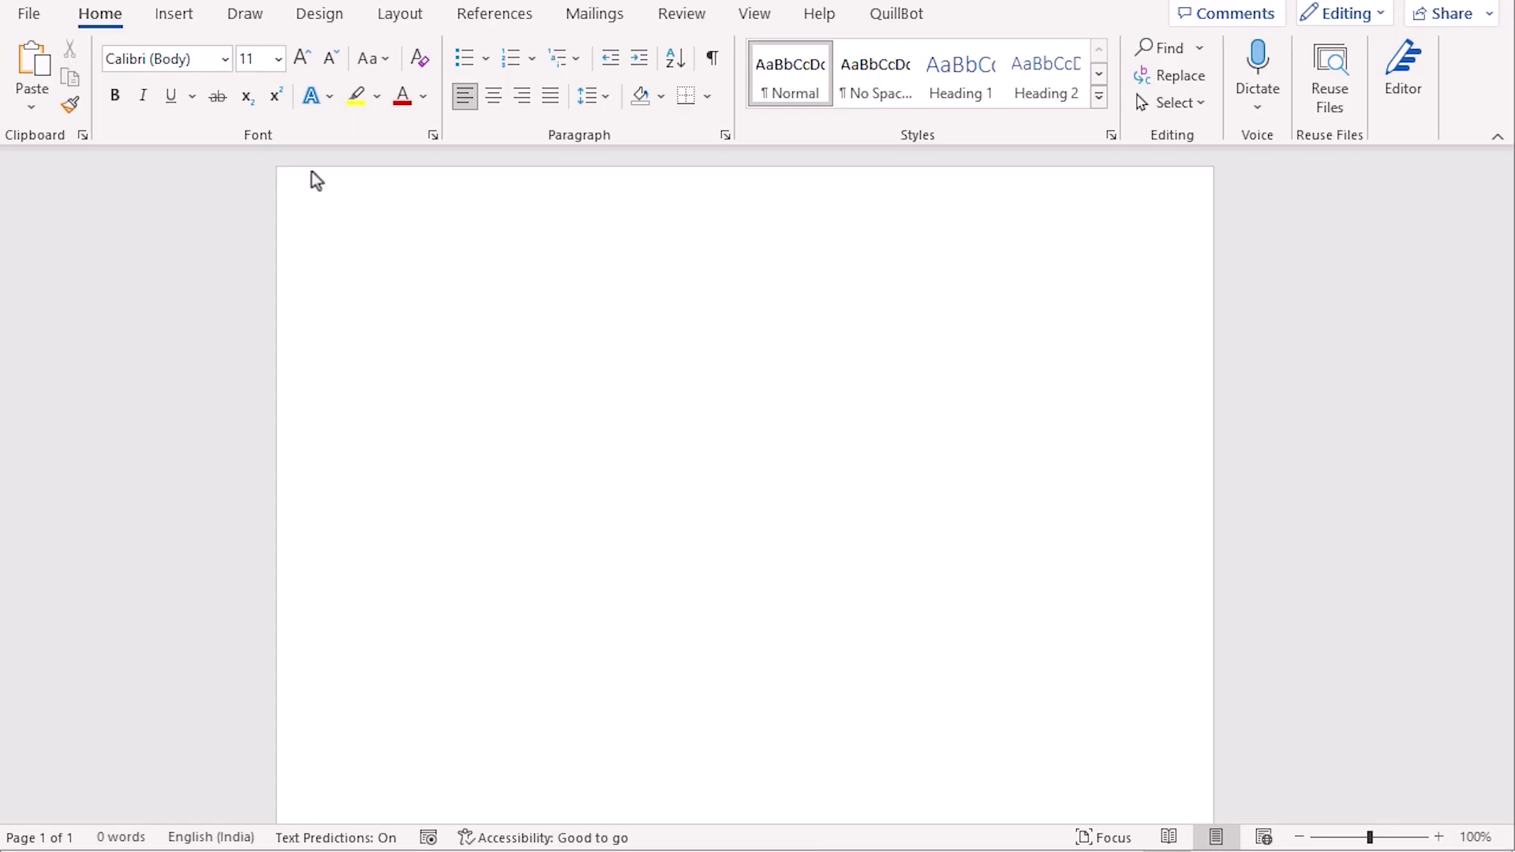
pyautogui.click(598, 17)
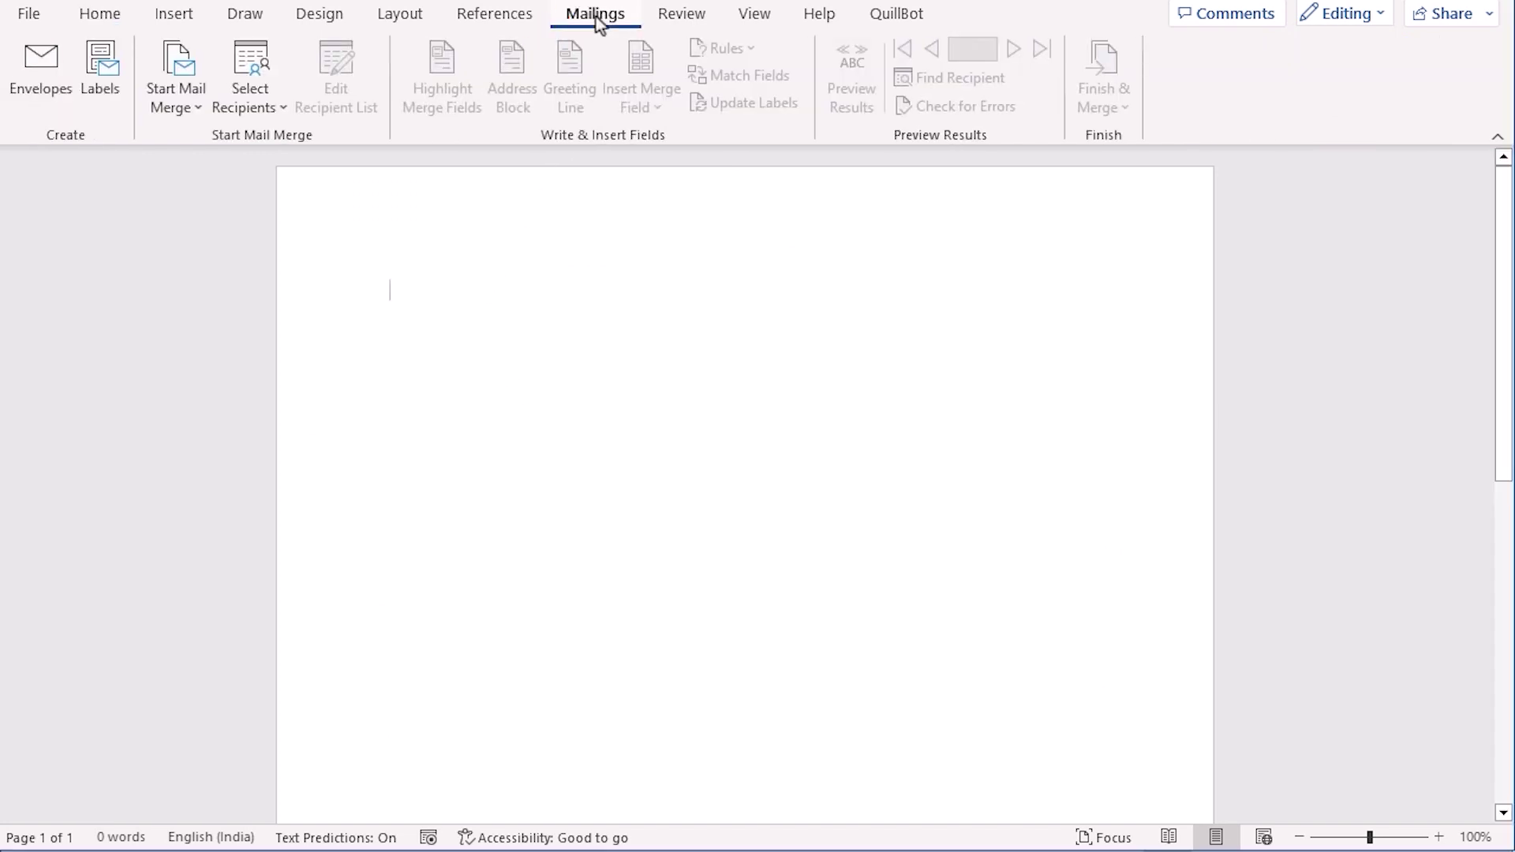
pyautogui.click(199, 107)
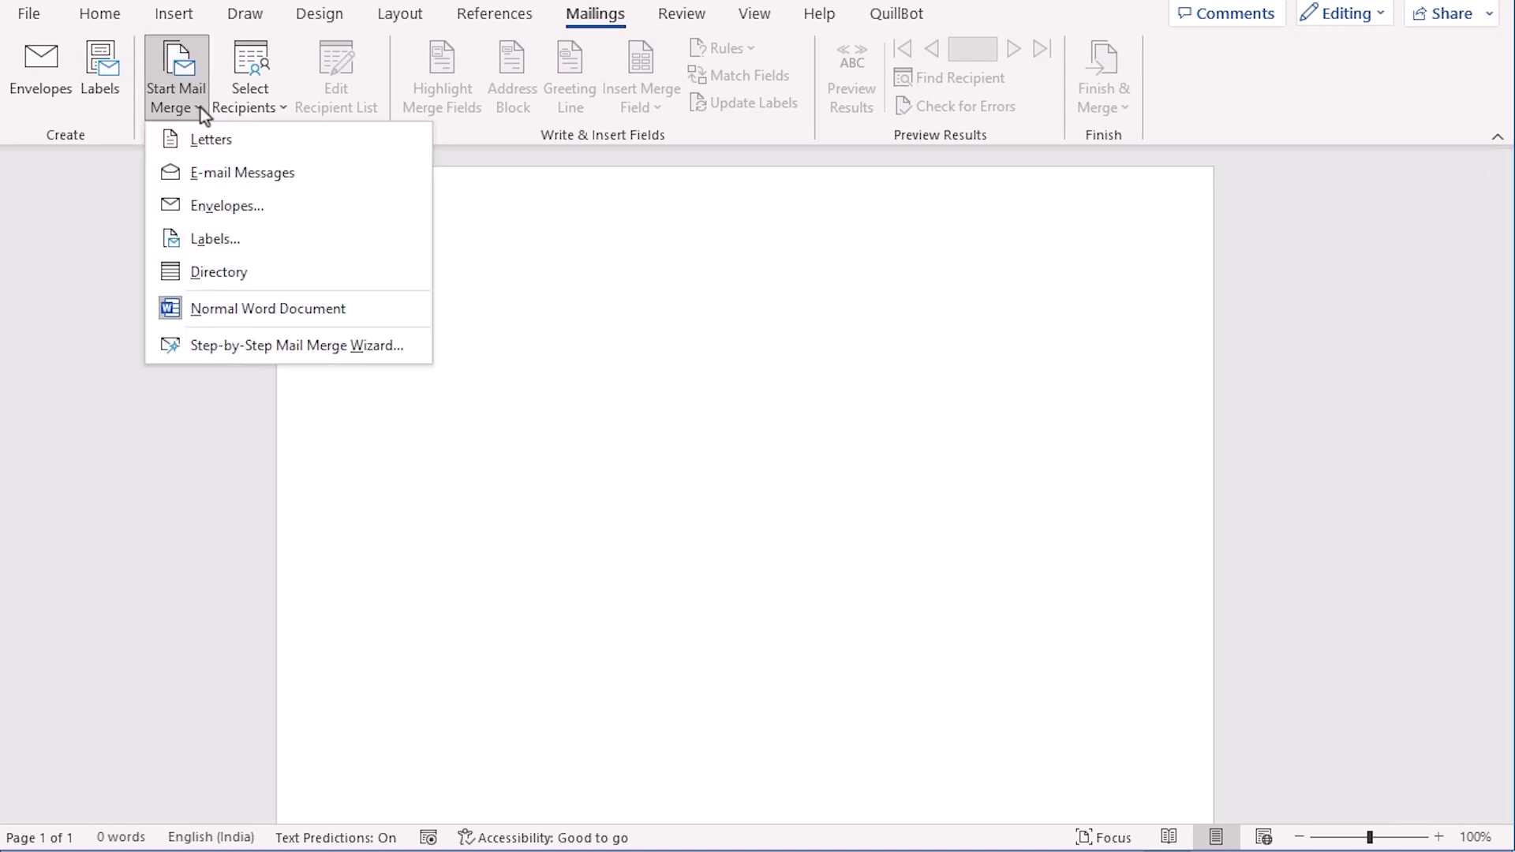
pyautogui.click(242, 239)
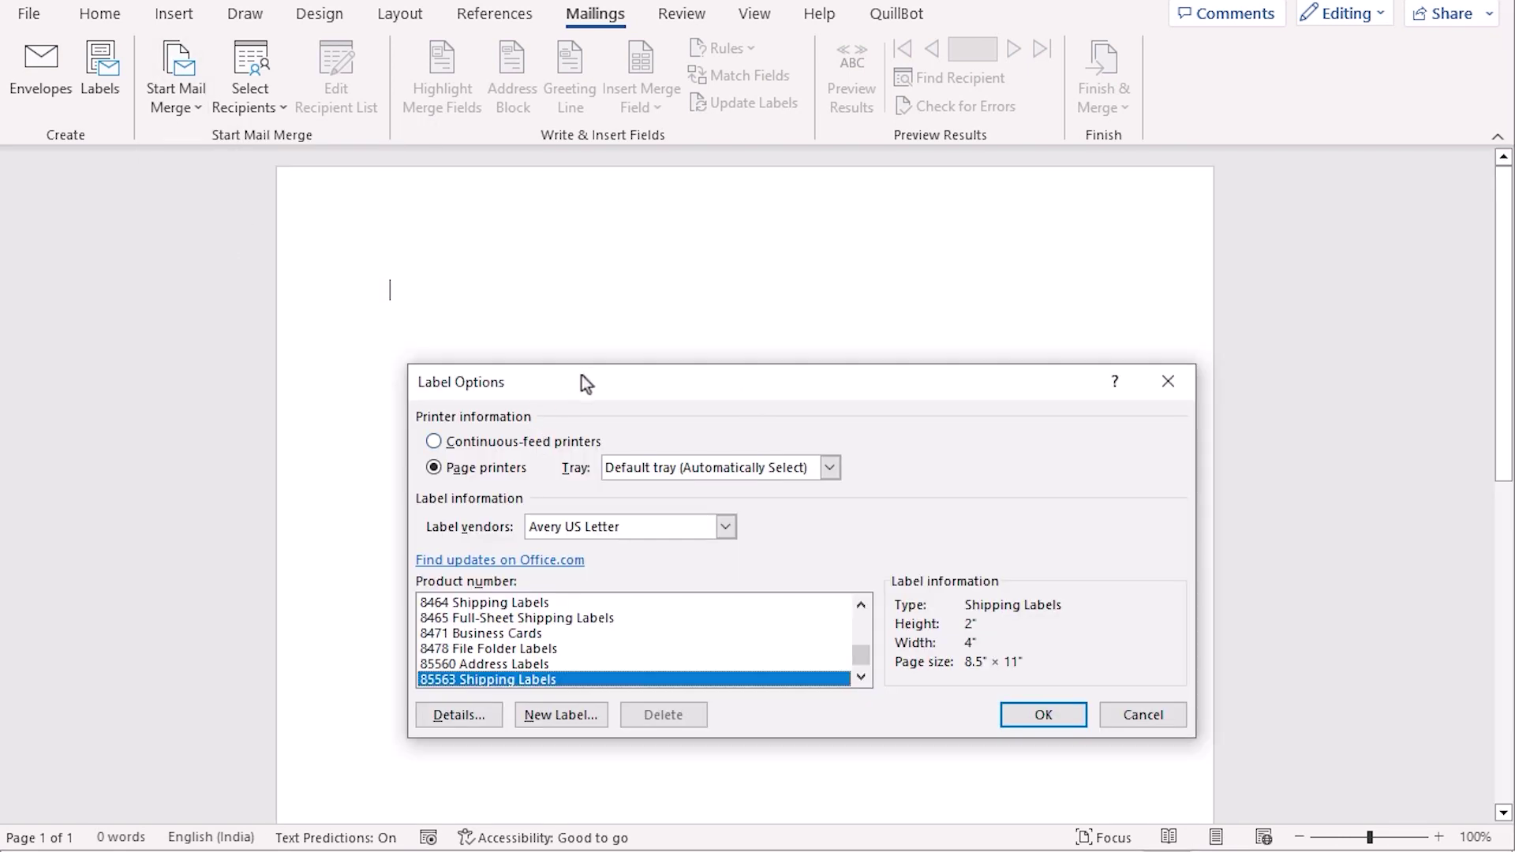
# Step: Keep the default tray and Avery US Letter vendor, and select product 85563 Shipping Labels
pyautogui.moveTo(581, 376); pyautogui.dragTo(510, 286)
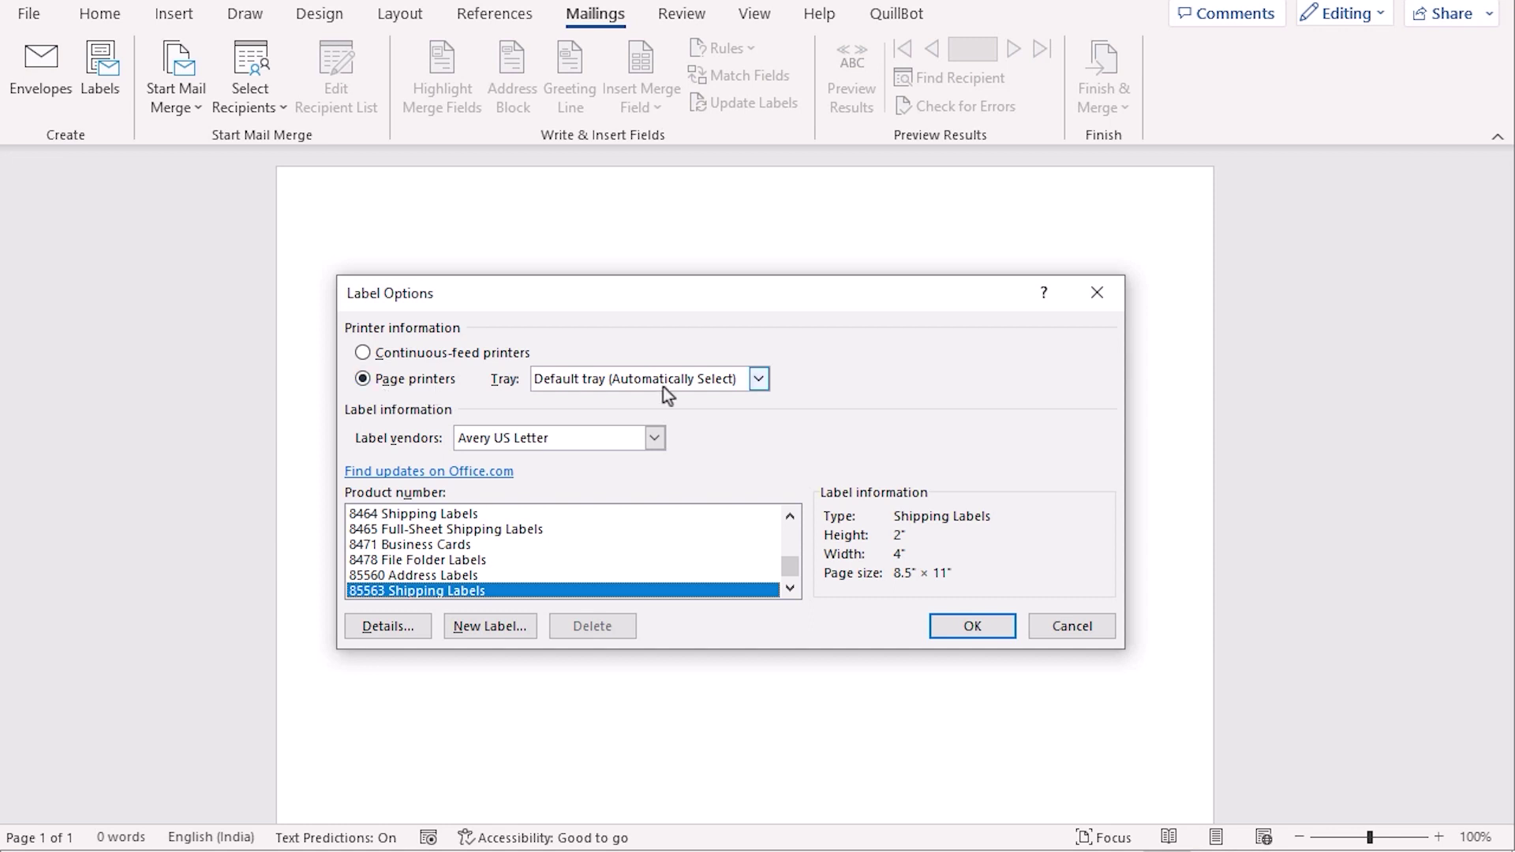
pyautogui.click(758, 380)
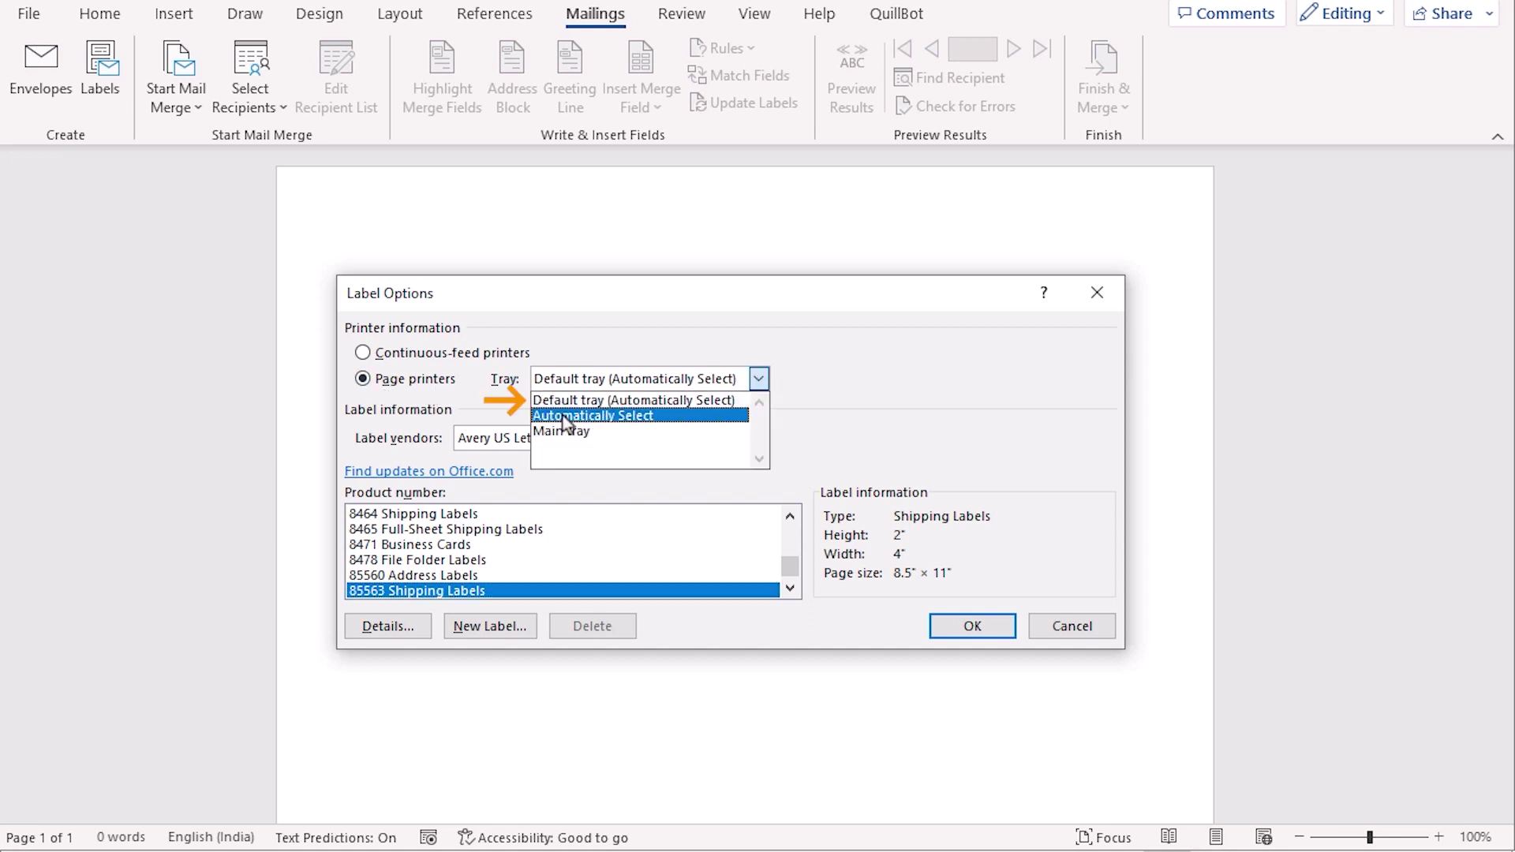
pyautogui.click(685, 400)
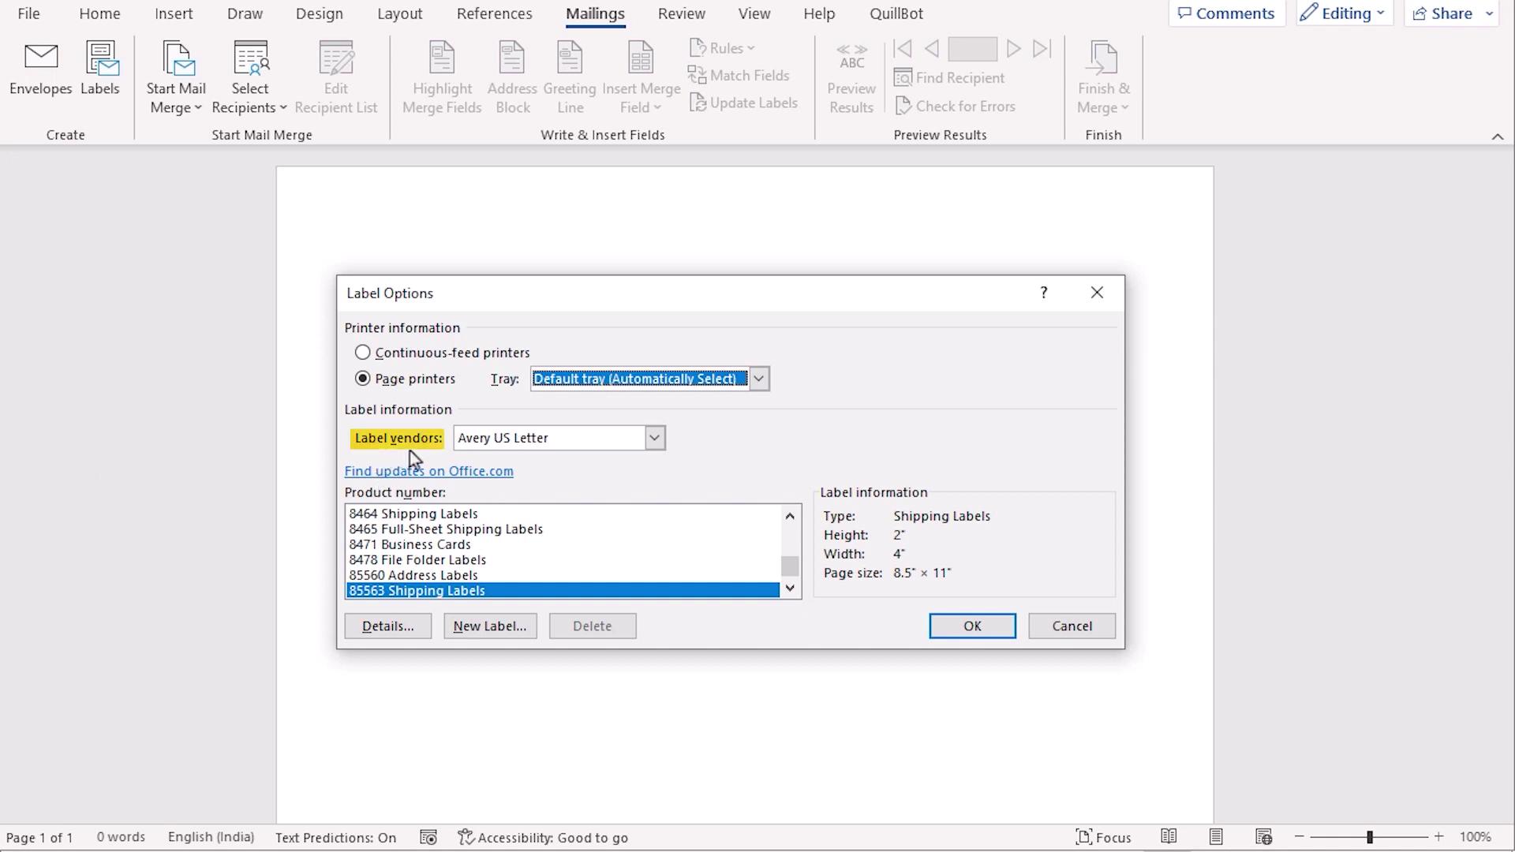
pyautogui.click(655, 439)
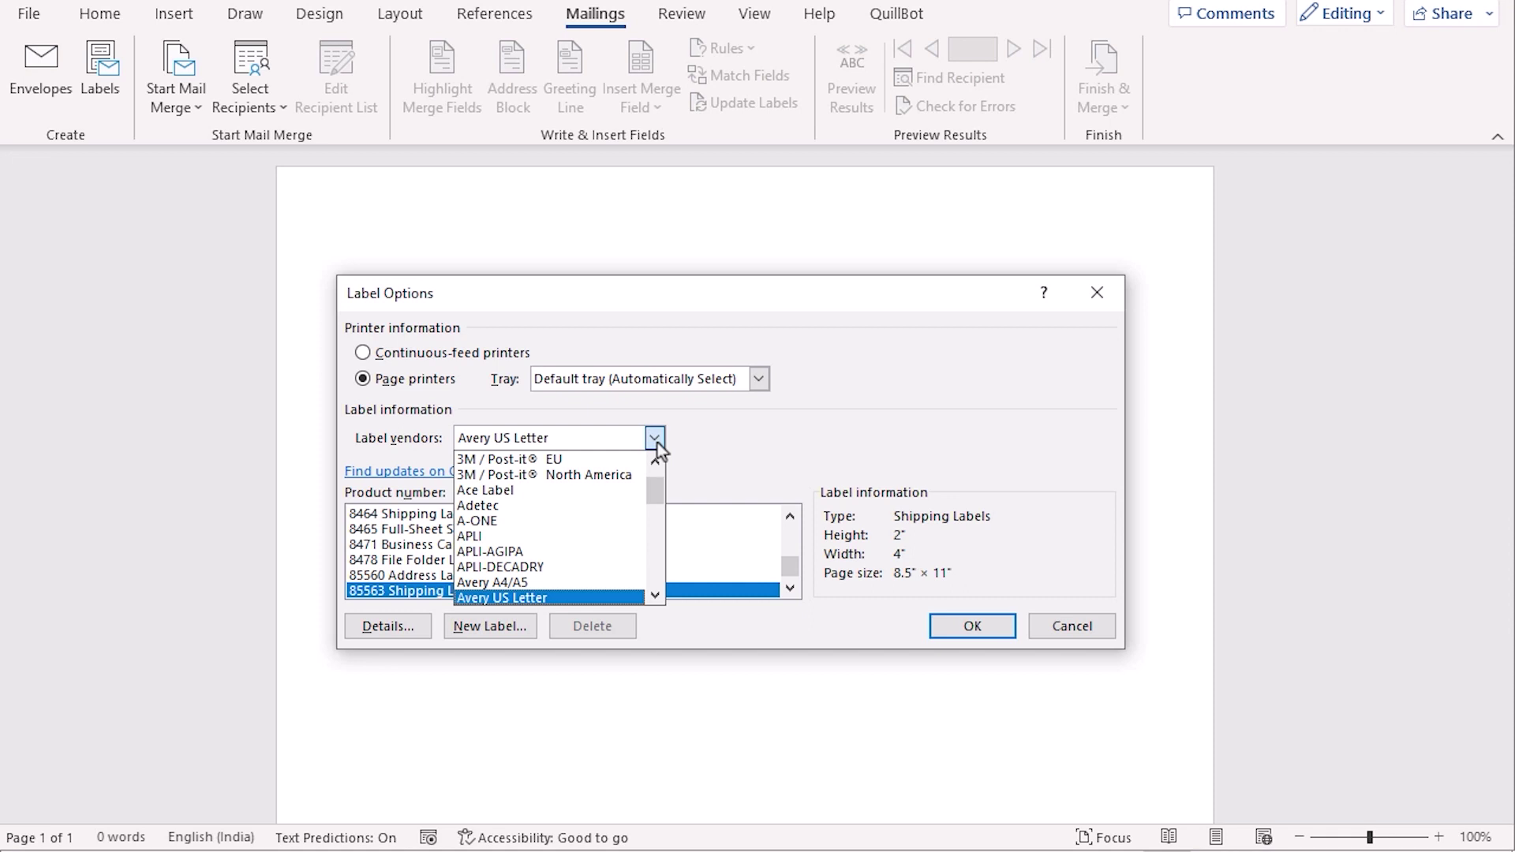
pyautogui.click(559, 598)
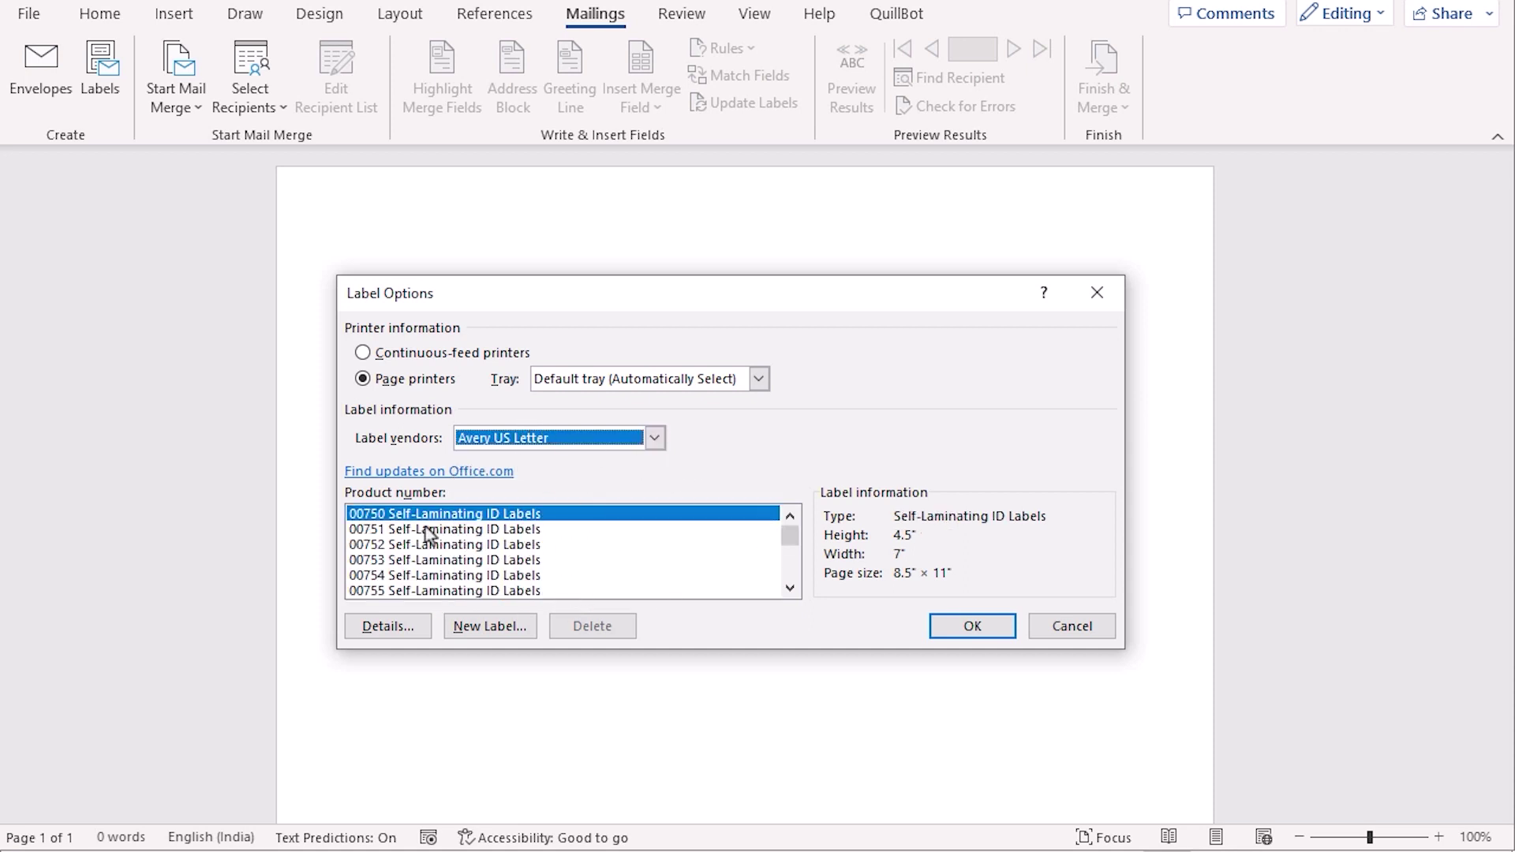
pyautogui.moveTo(784, 537); pyautogui.dragTo(792, 571)
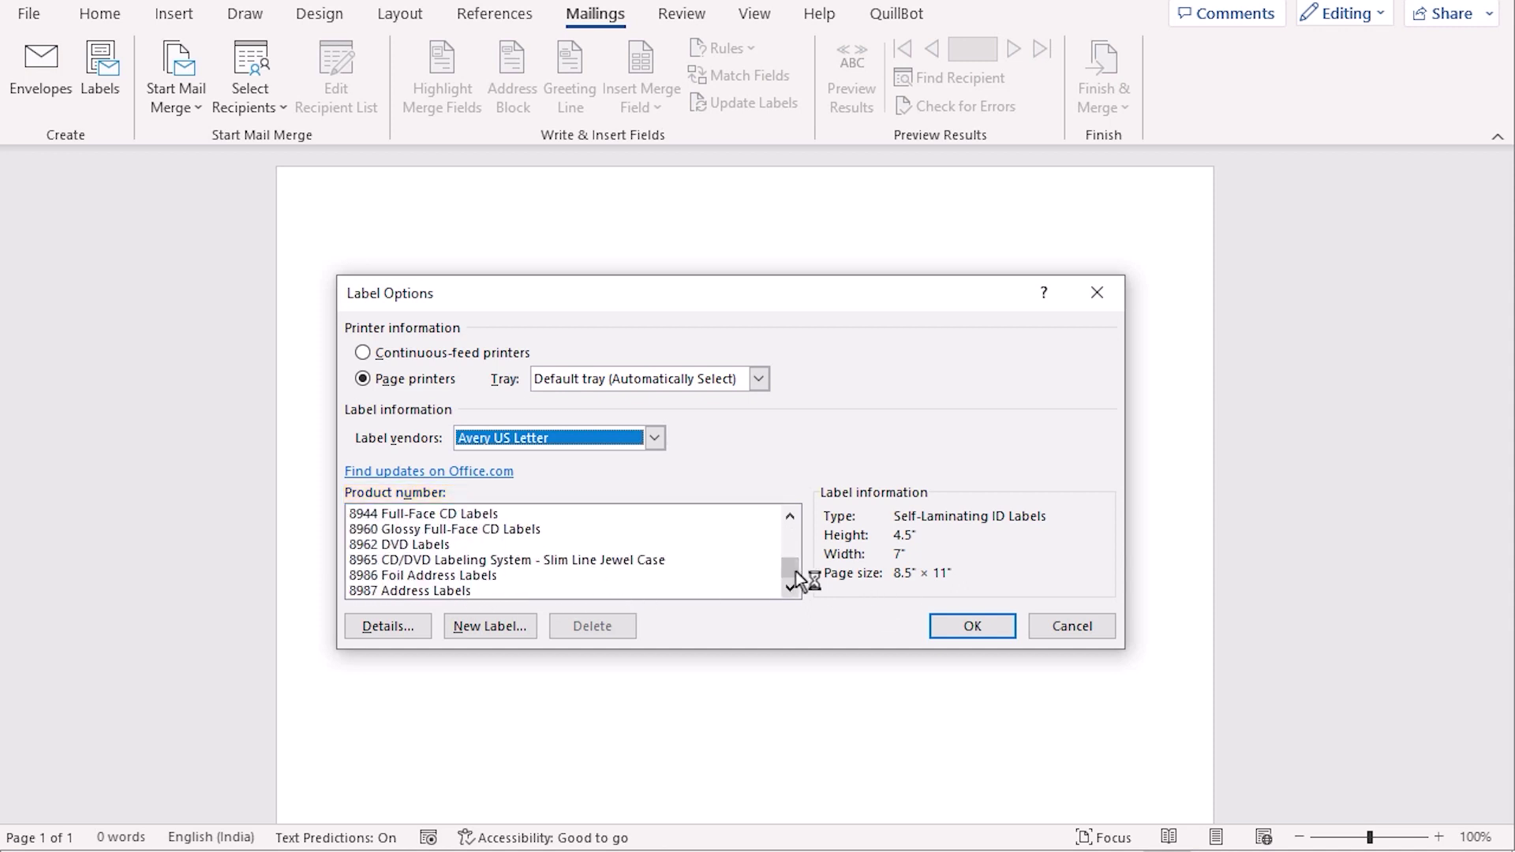
pyautogui.moveTo(796, 566); pyautogui.dragTo(796, 569)
pyautogui.scroll(5, 796, 532)
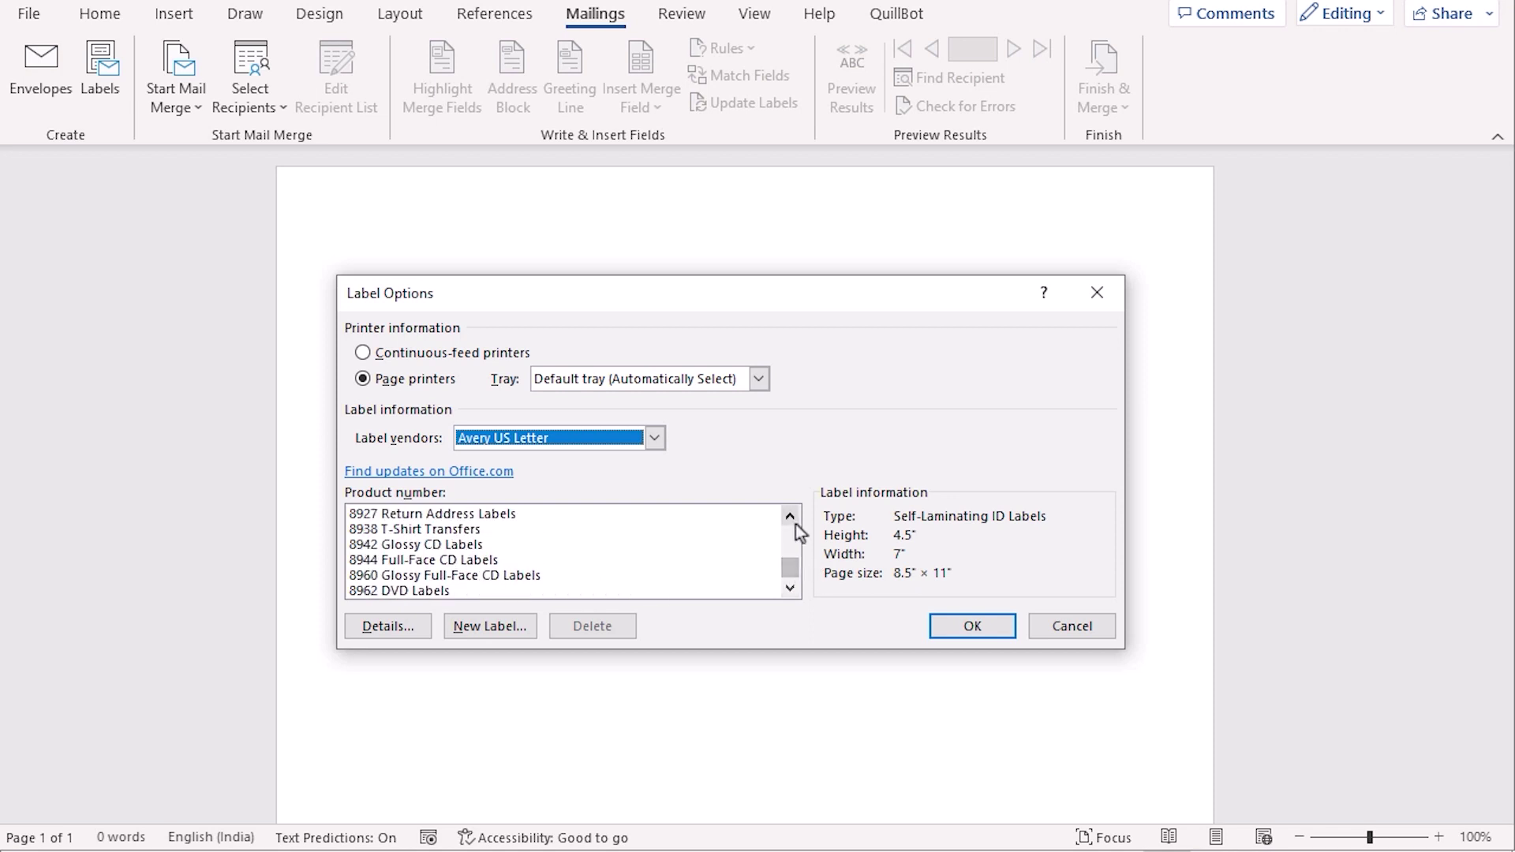
pyautogui.click(424, 561)
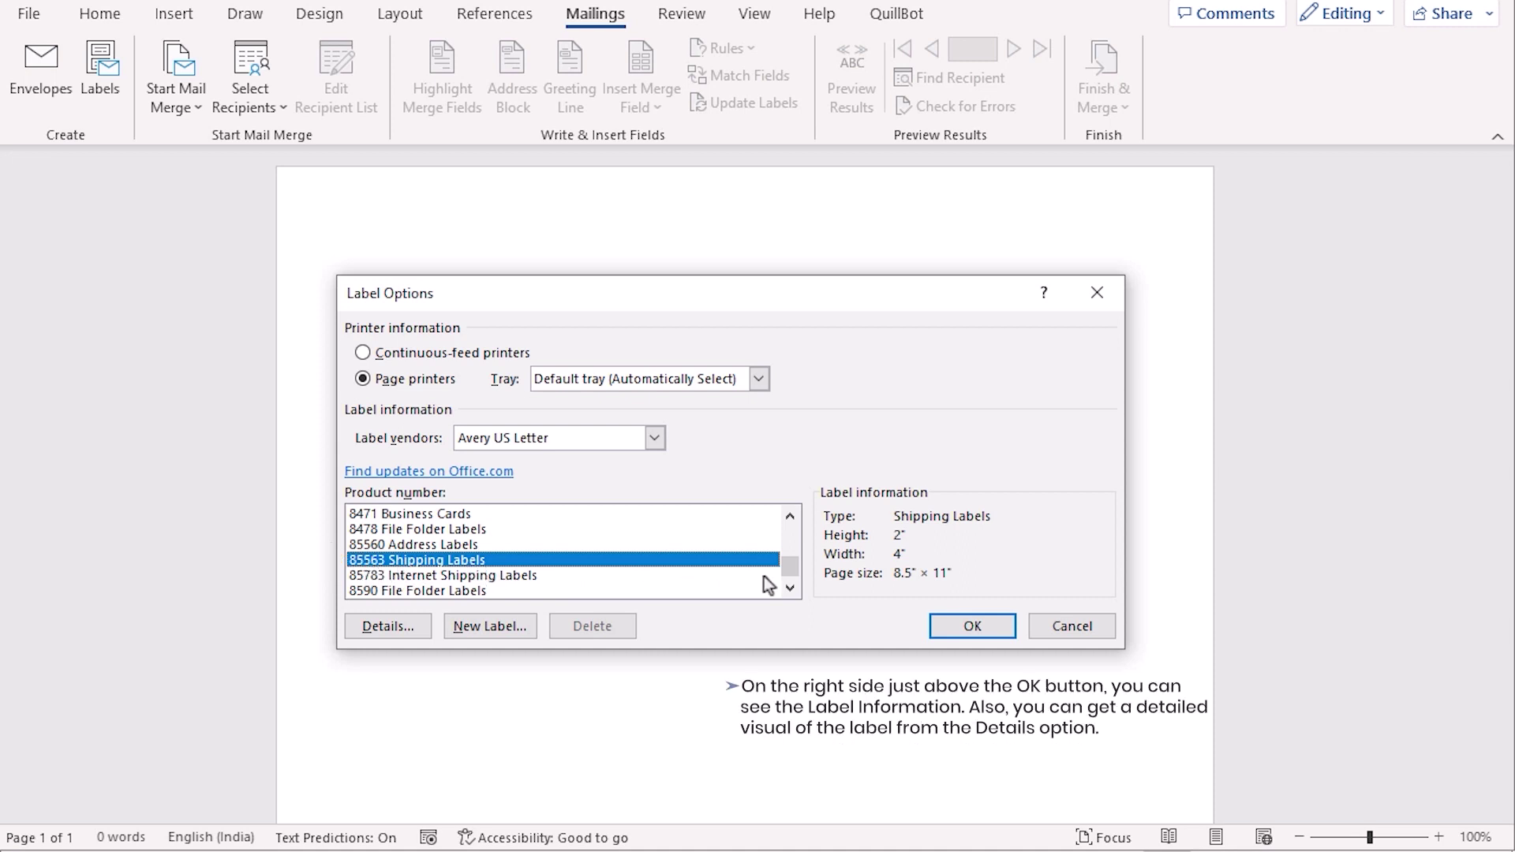
# Step: Review the 85563 label details, then confirm Label Options to build the empty label table
pyautogui.click(396, 633)
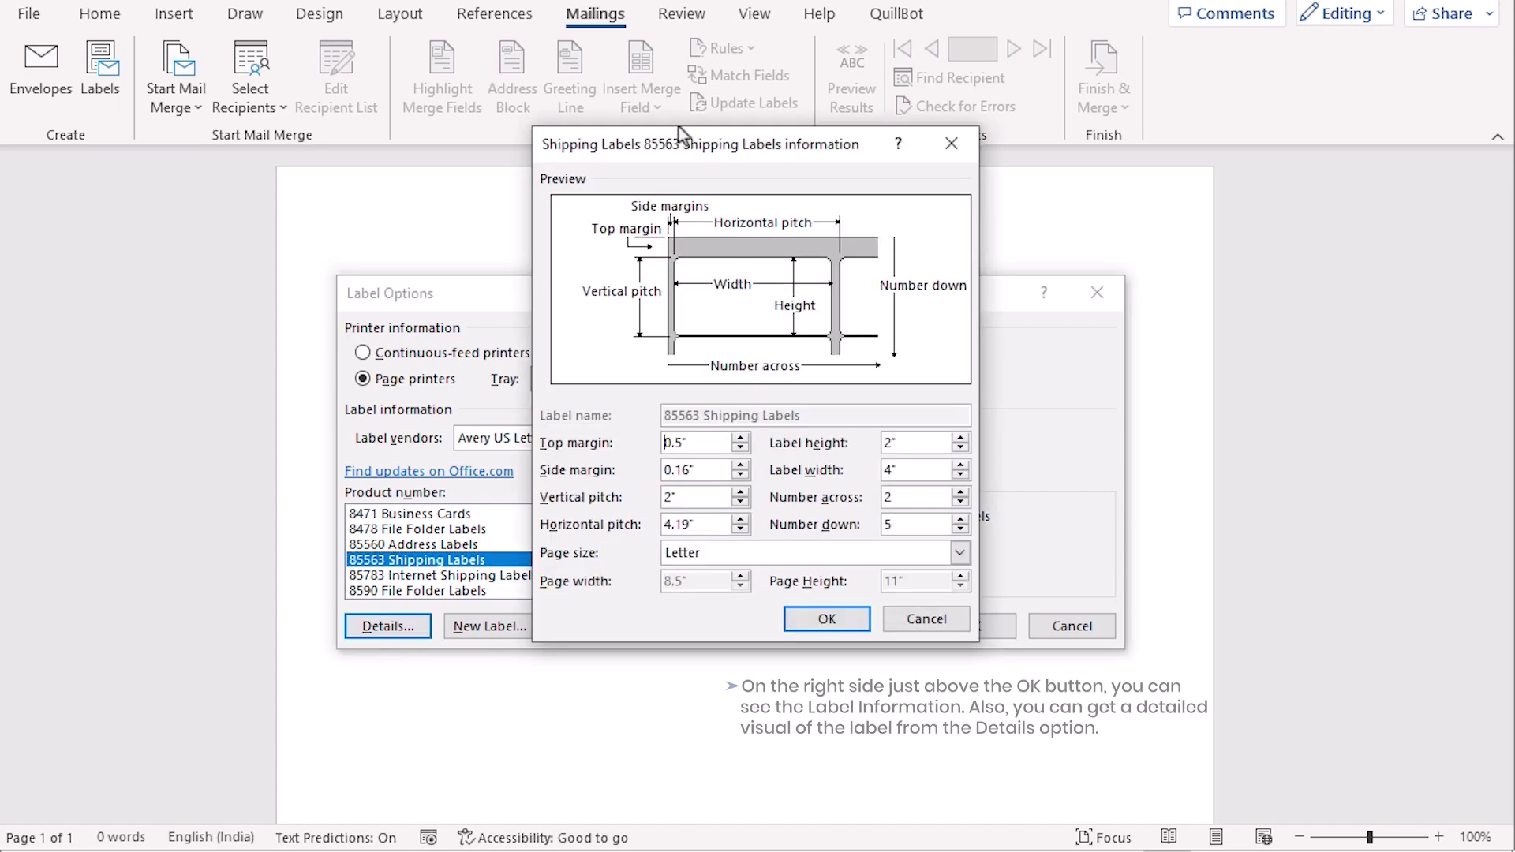
pyautogui.moveTo(688, 149); pyautogui.dragTo(1152, 181)
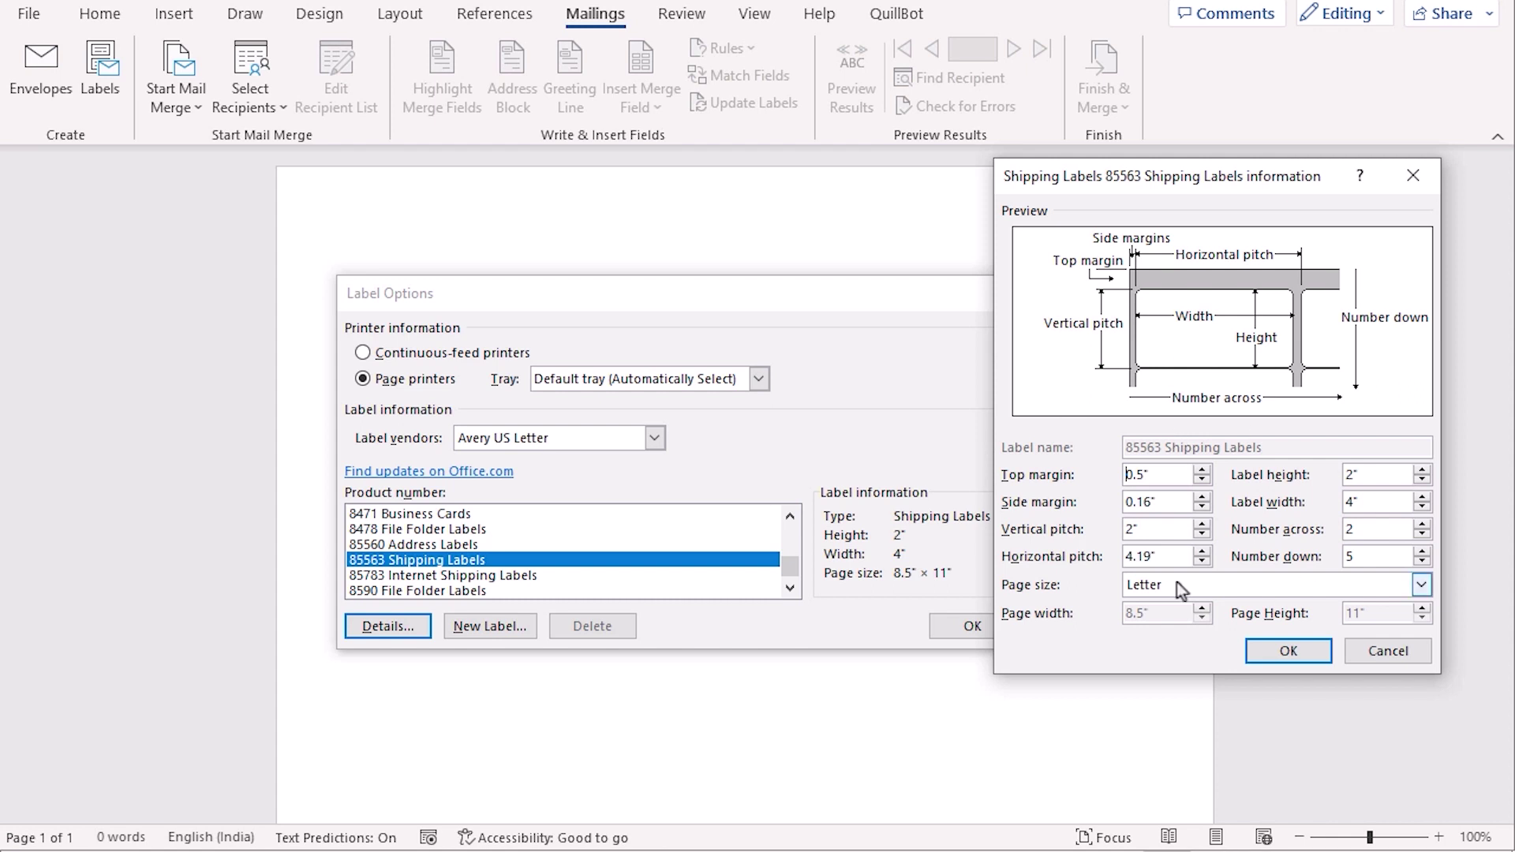
pyautogui.click(1287, 649)
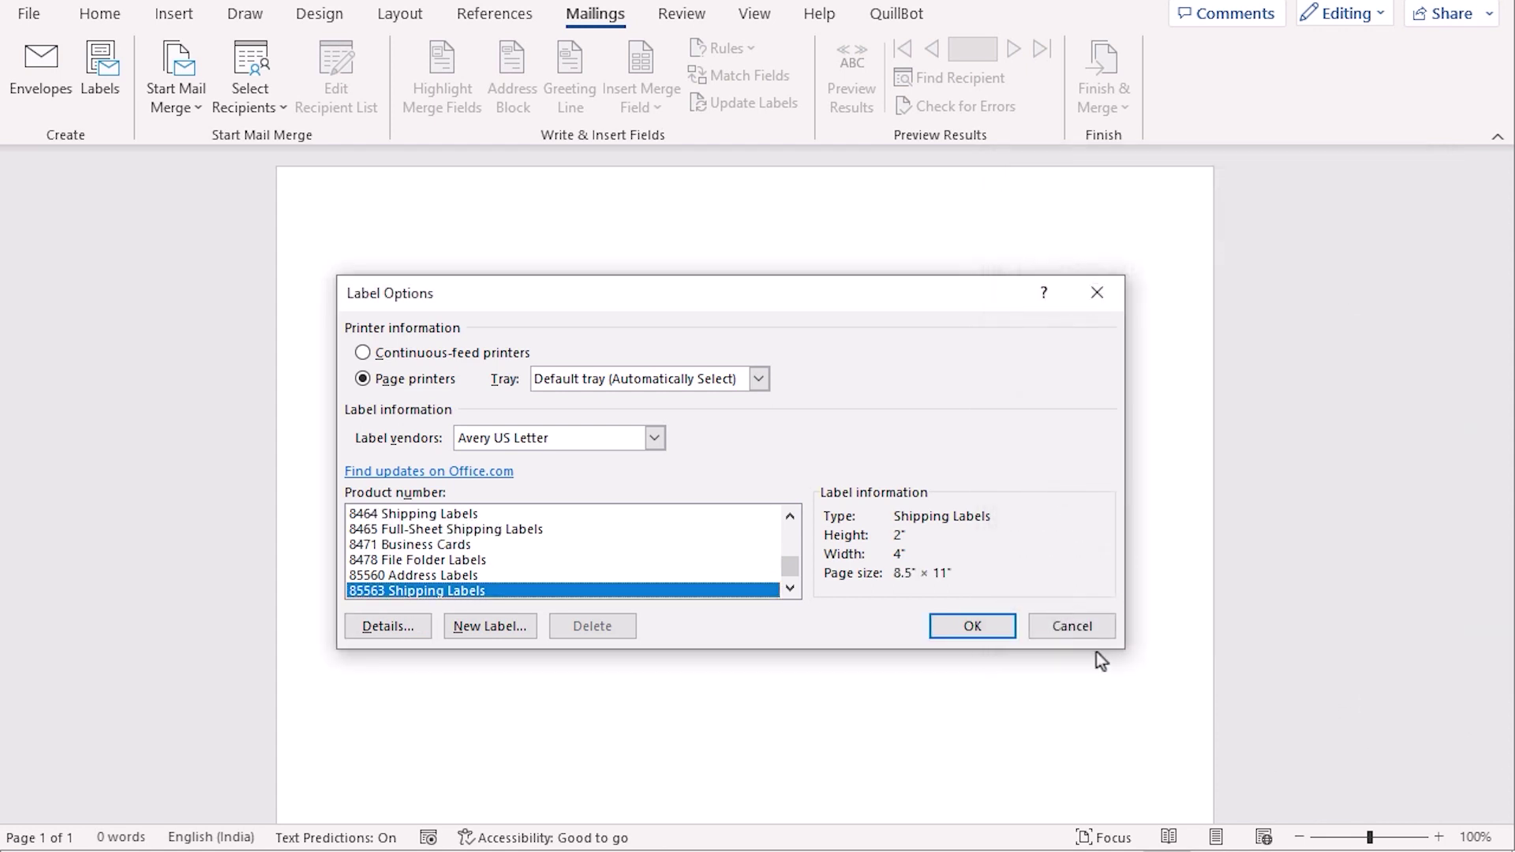
pyautogui.click(975, 626)
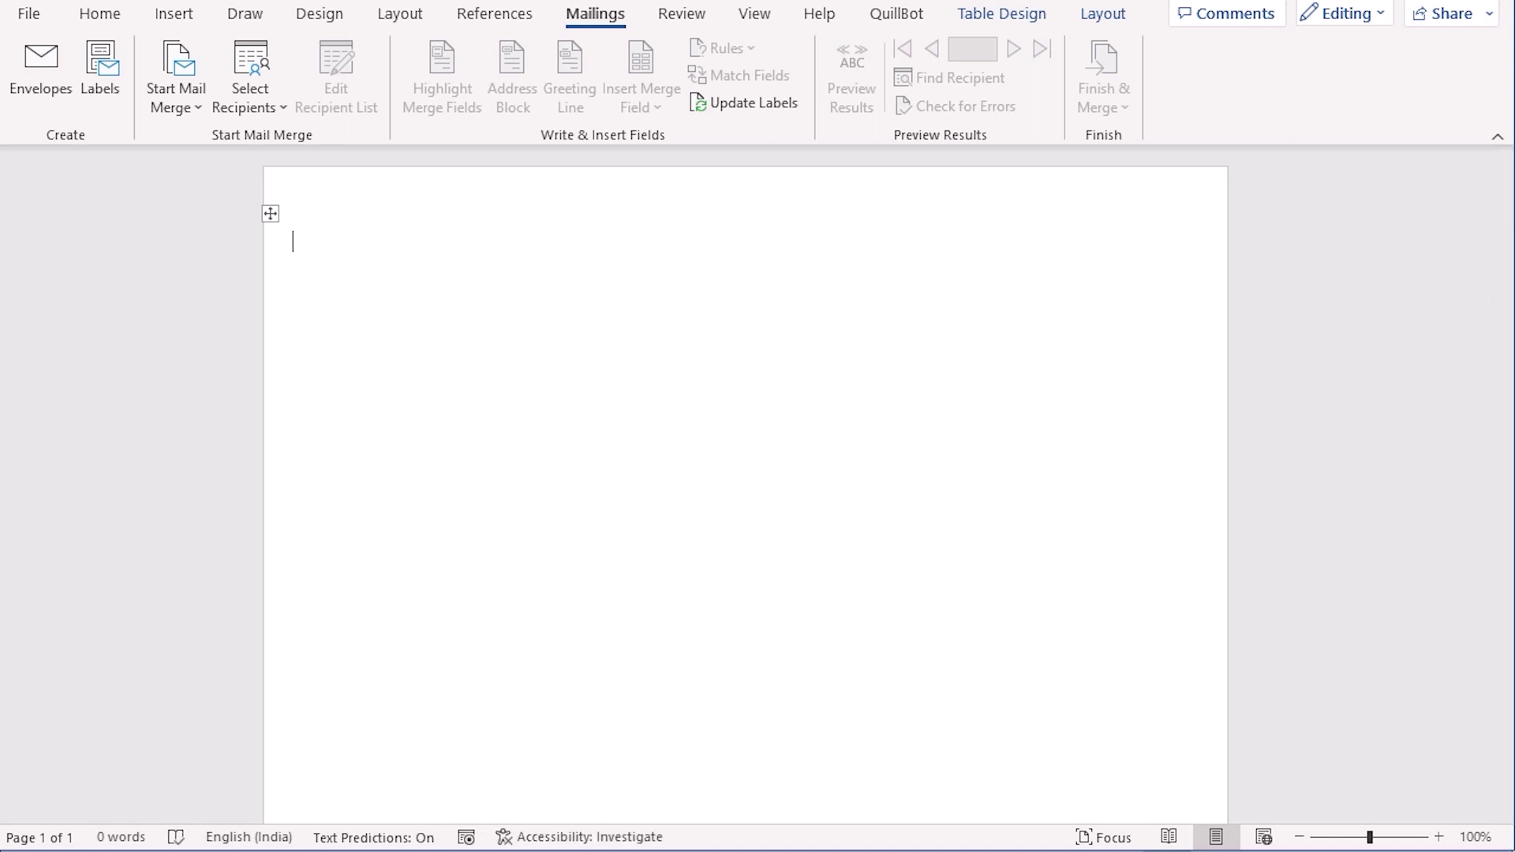
# Step: Apply Grid borders to the whole label table from the Design tab's Page Borders dialog
pyautogui.click(332, 21)
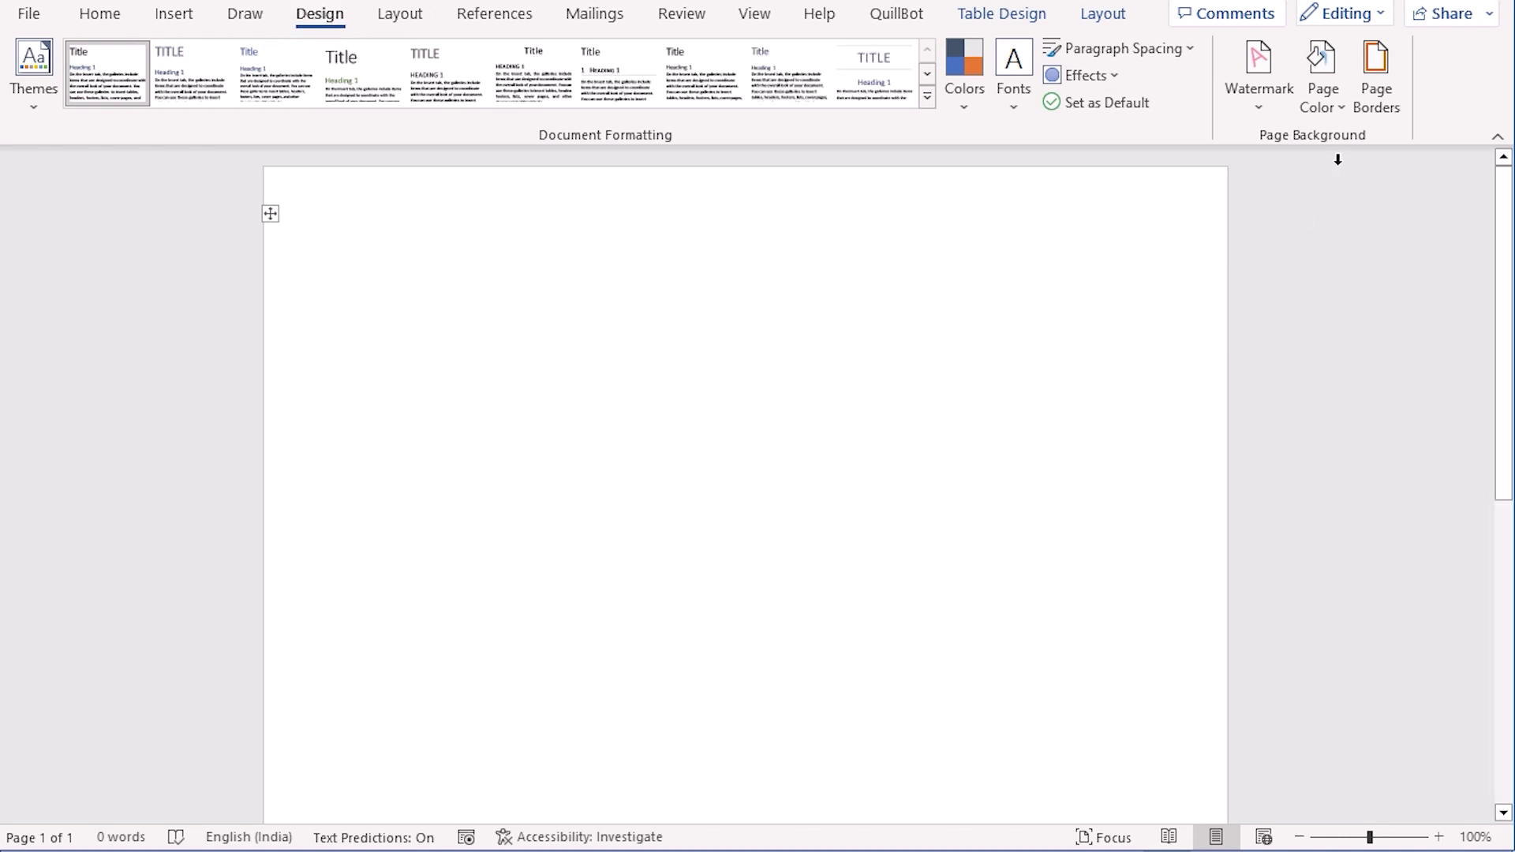
pyautogui.click(1372, 110)
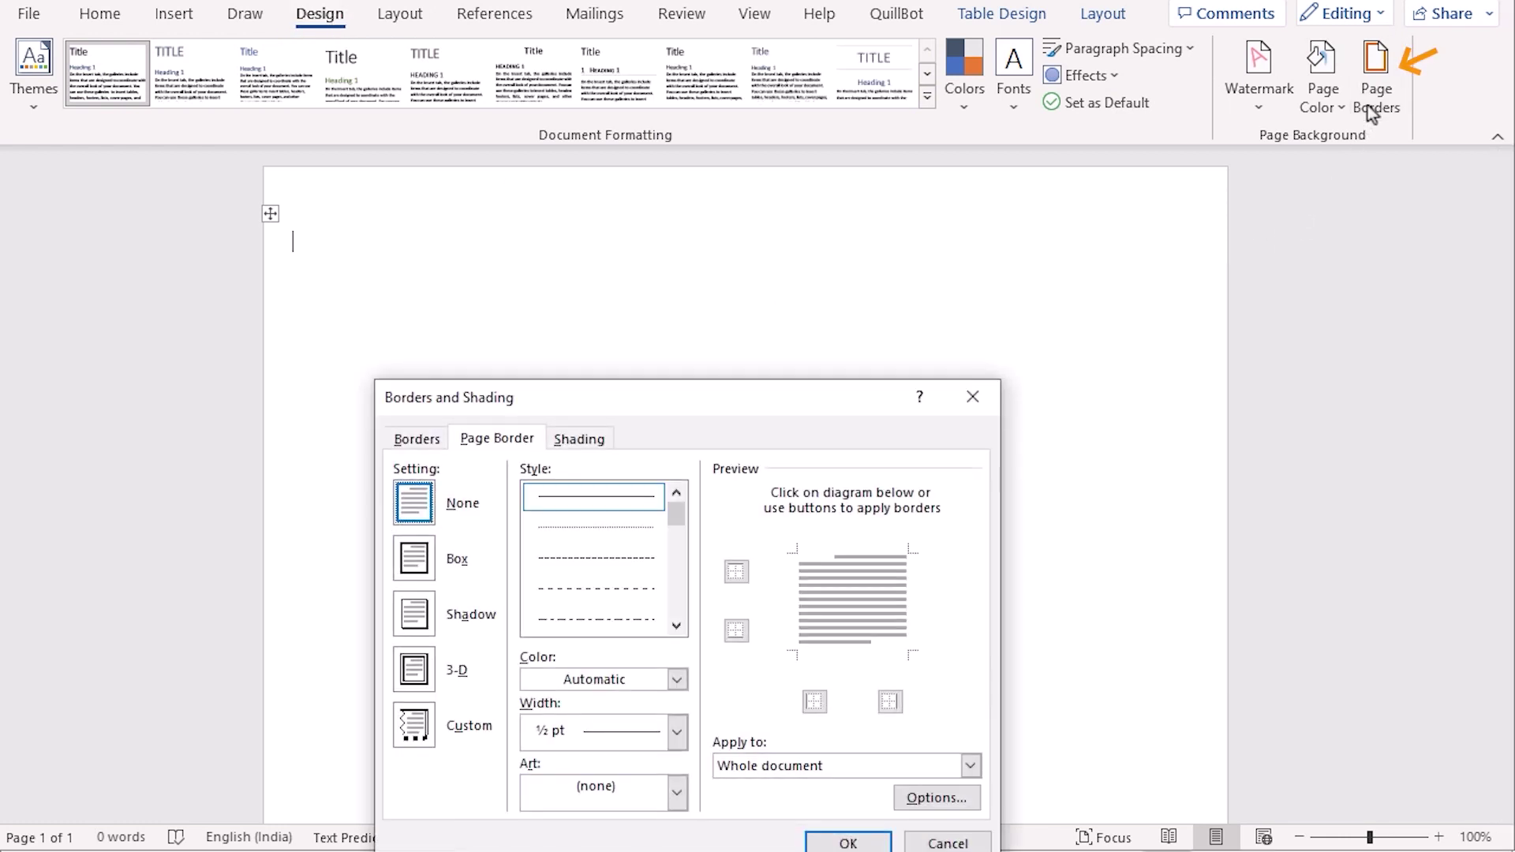
pyautogui.moveTo(685, 401); pyautogui.dragTo(755, 254)
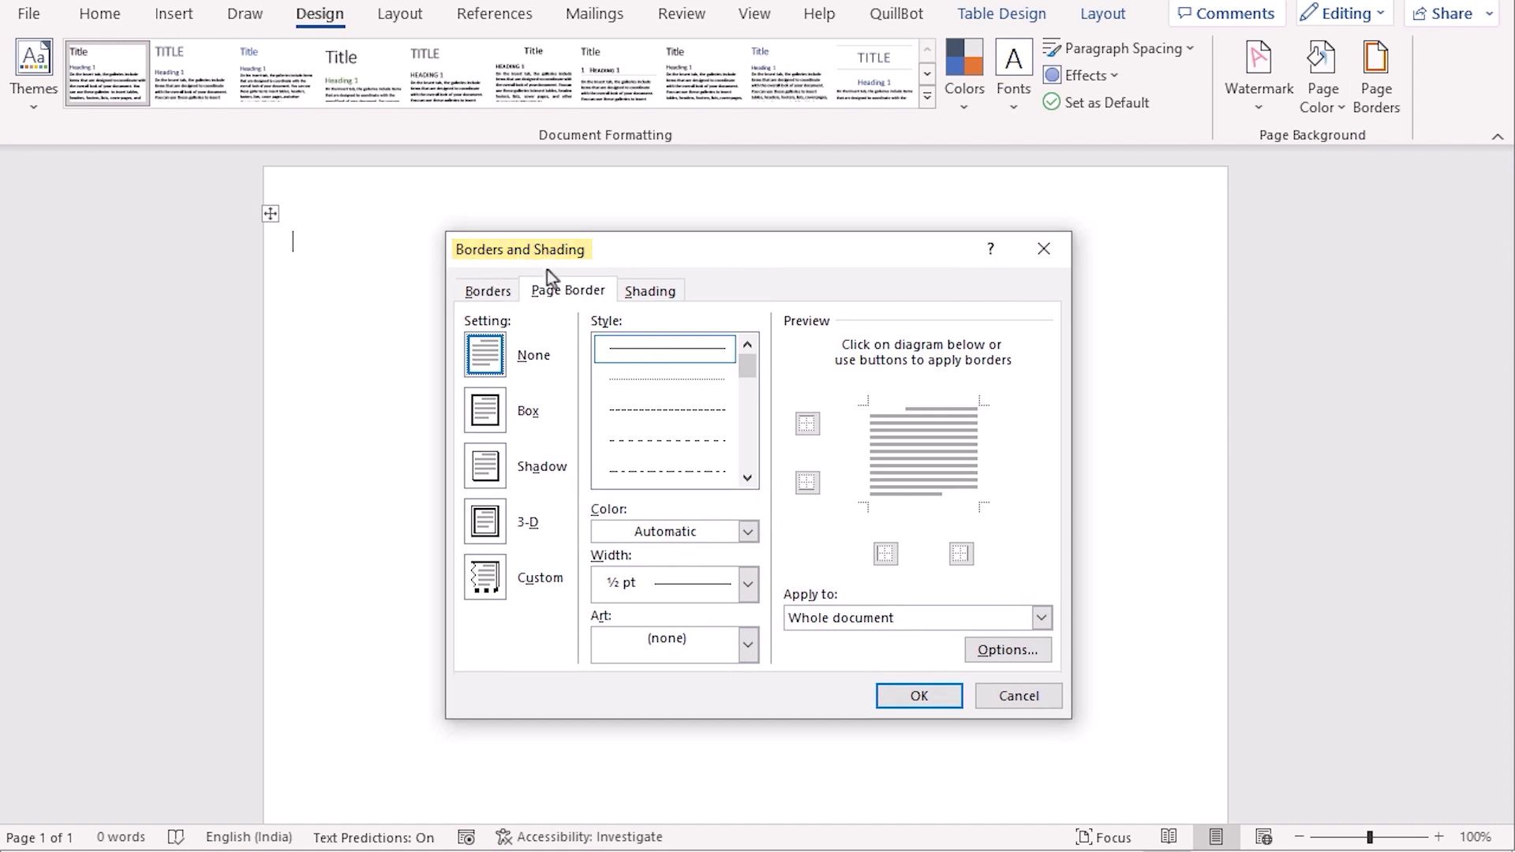
pyautogui.click(485, 294)
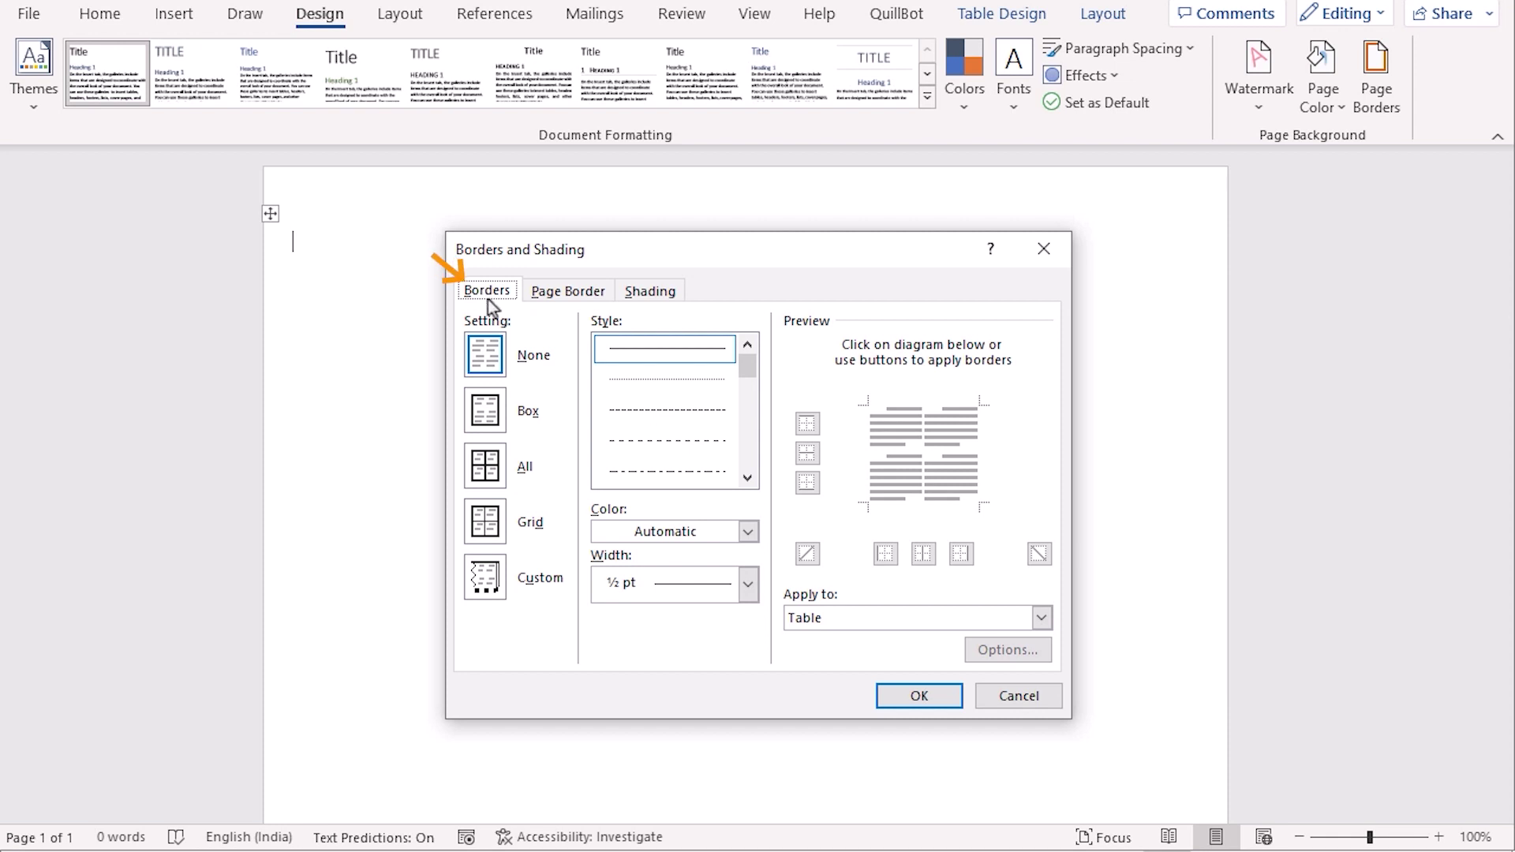
pyautogui.click(484, 525)
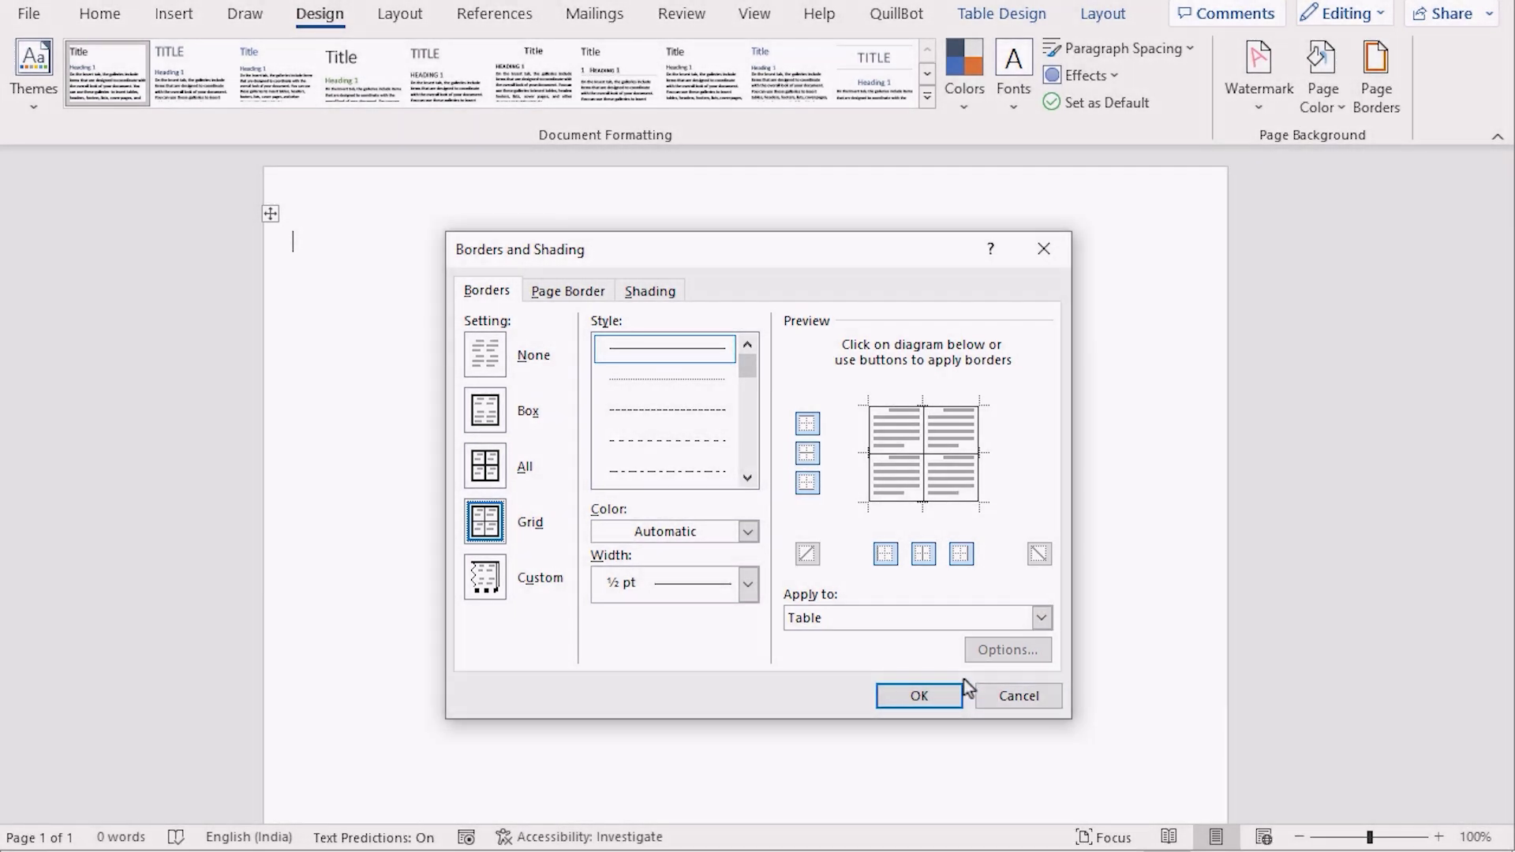
pyautogui.click(934, 699)
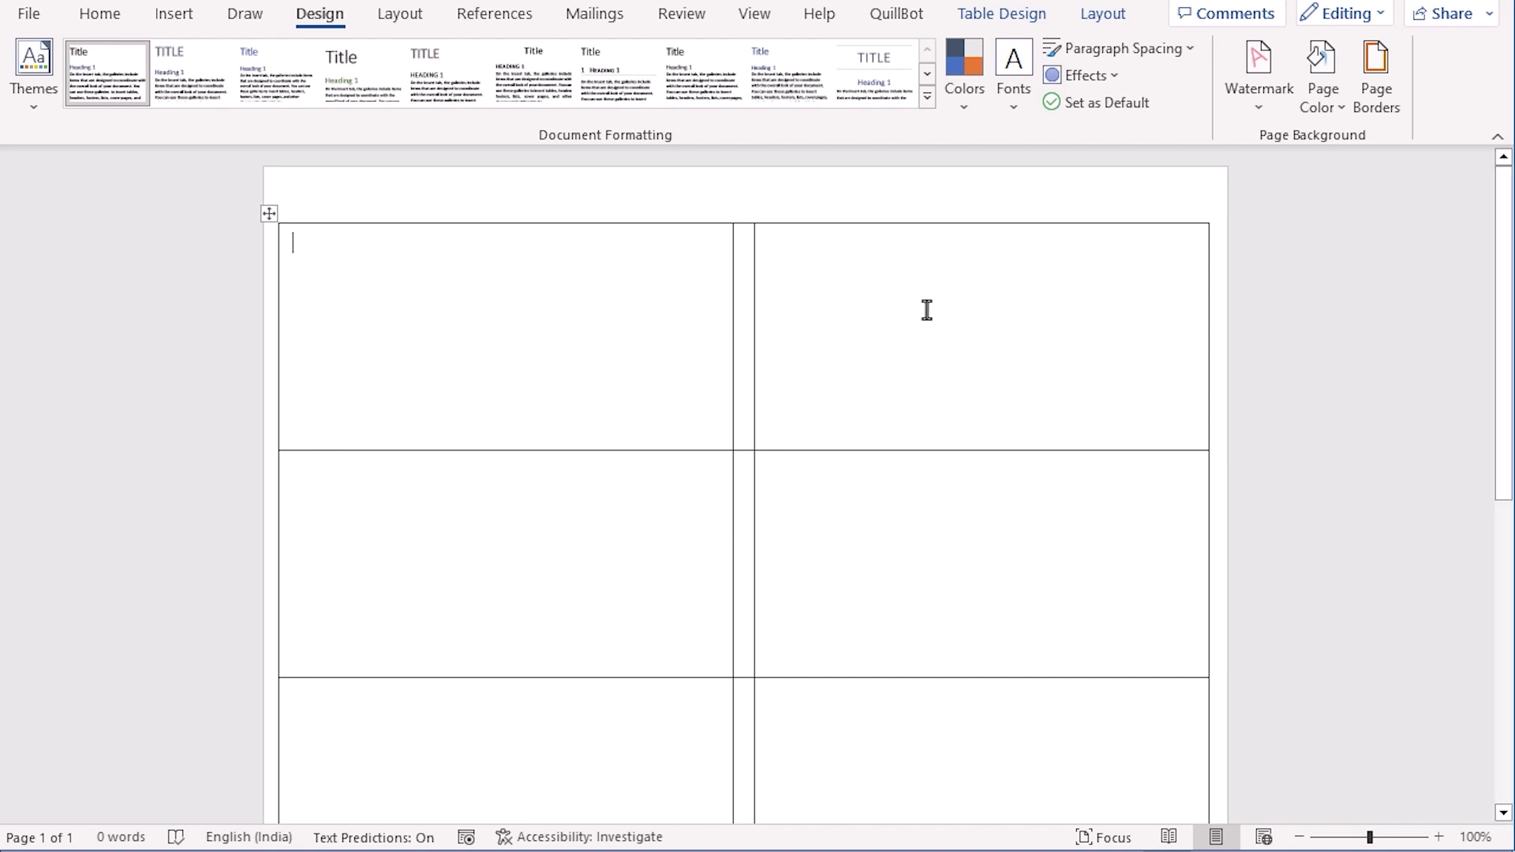
pyautogui.click(587, 22)
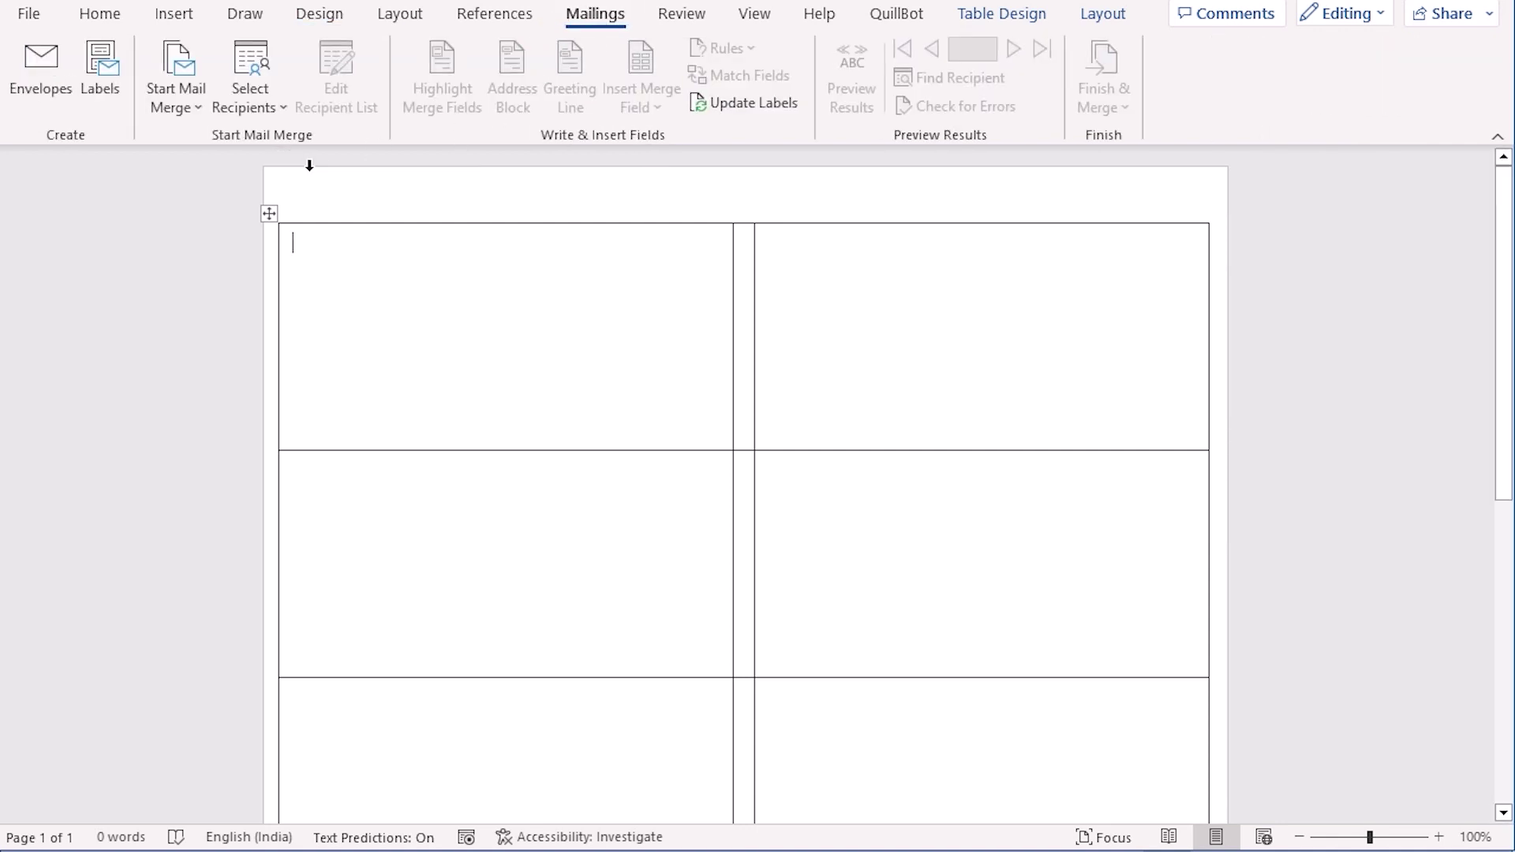
# Step: Use an existing list: Mailing-List.xlsx from the D: drive's 9 JULY\1 folder
pyautogui.click(272, 112)
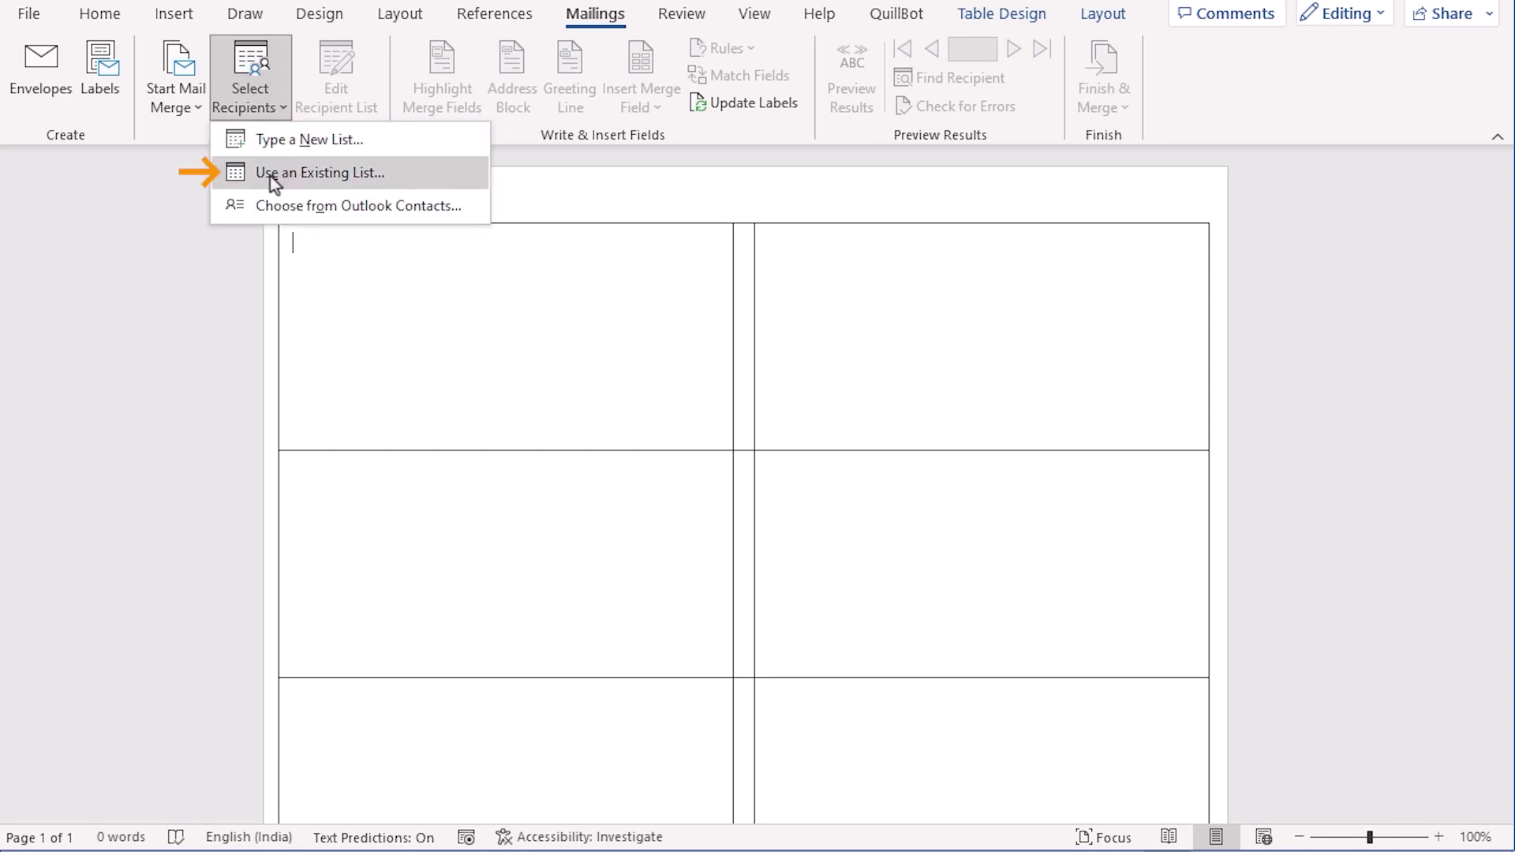
pyautogui.click(404, 175)
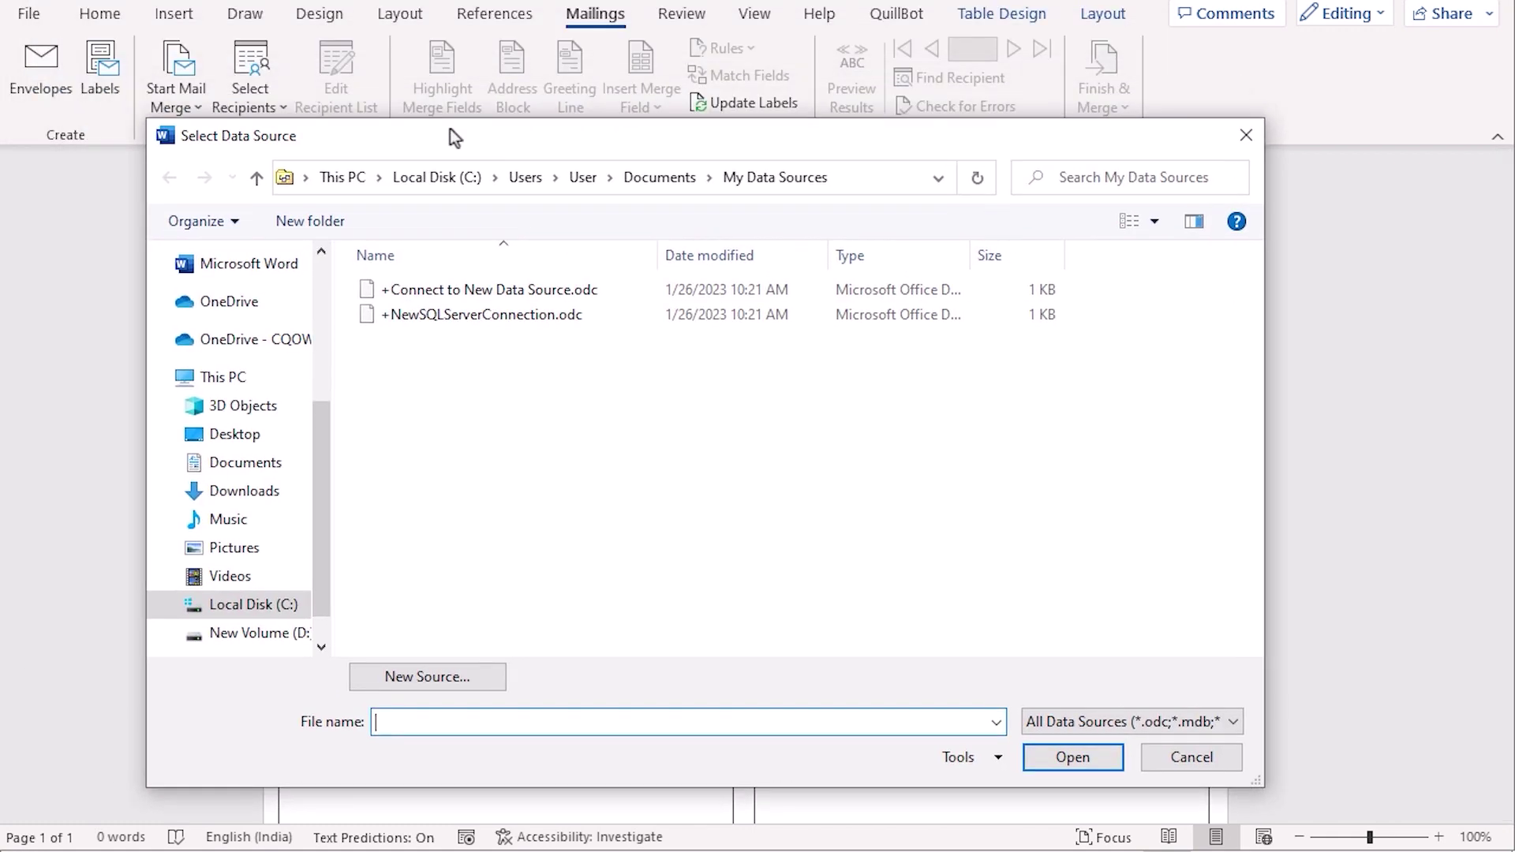
pyautogui.moveTo(451, 131); pyautogui.dragTo(444, 111)
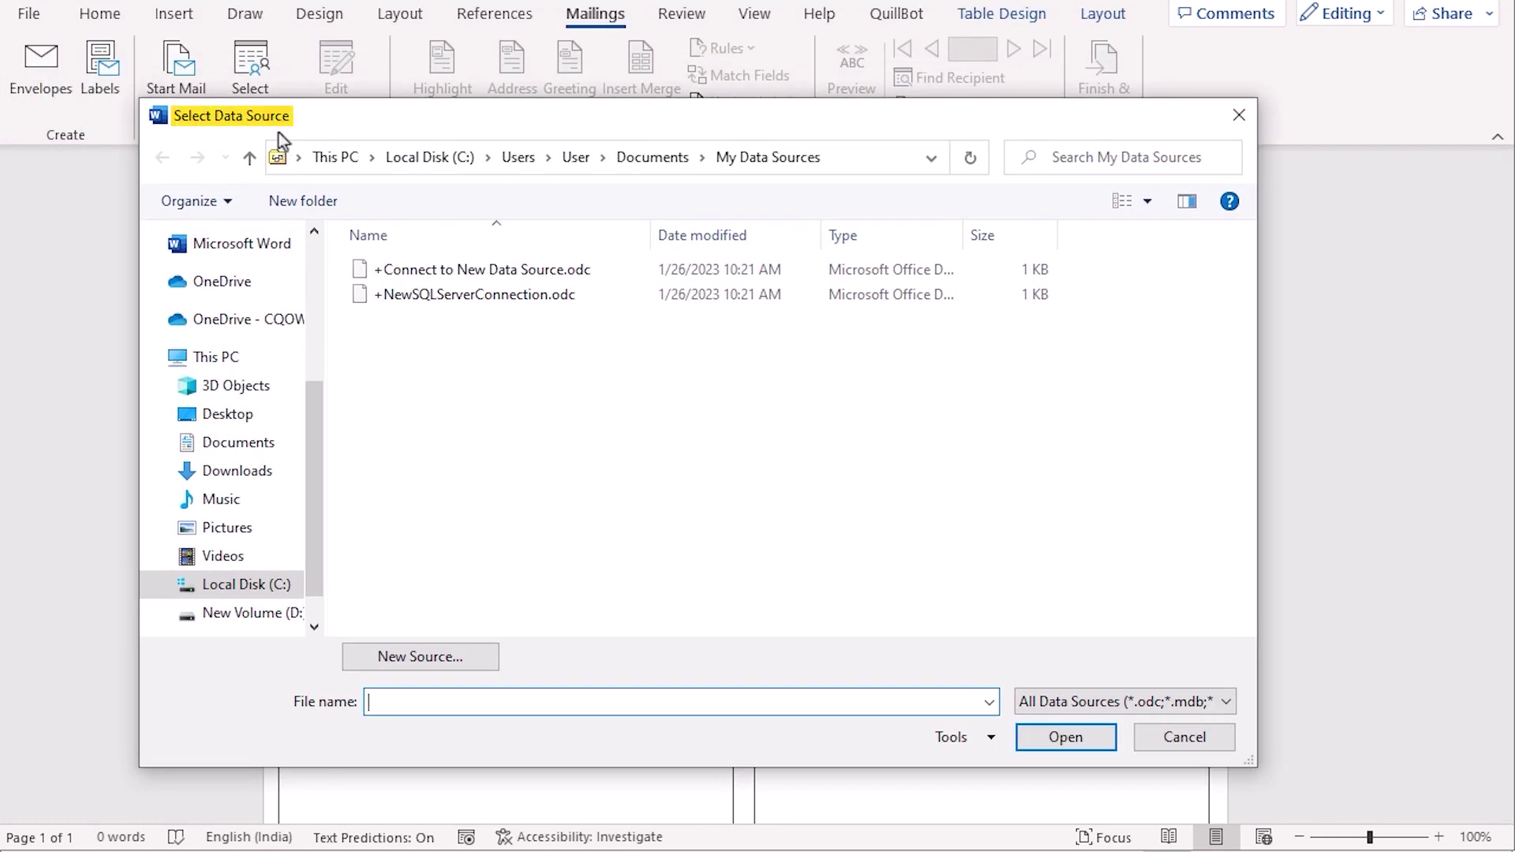
pyautogui.click(255, 610)
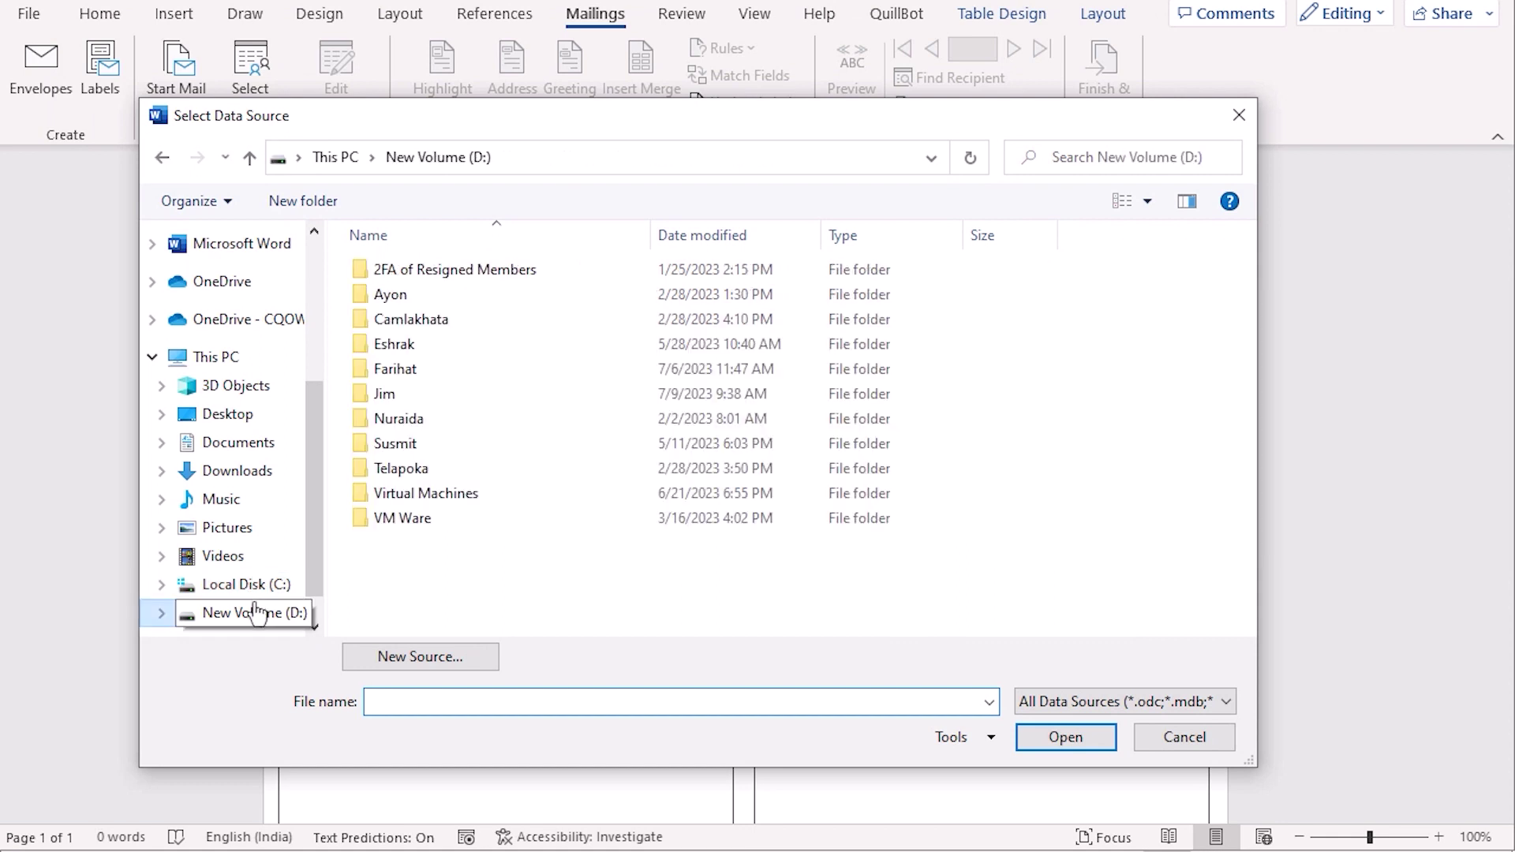
pyautogui.doubleClick(428, 400)
pyautogui.doubleClick(387, 269)
pyautogui.doubleClick(384, 271)
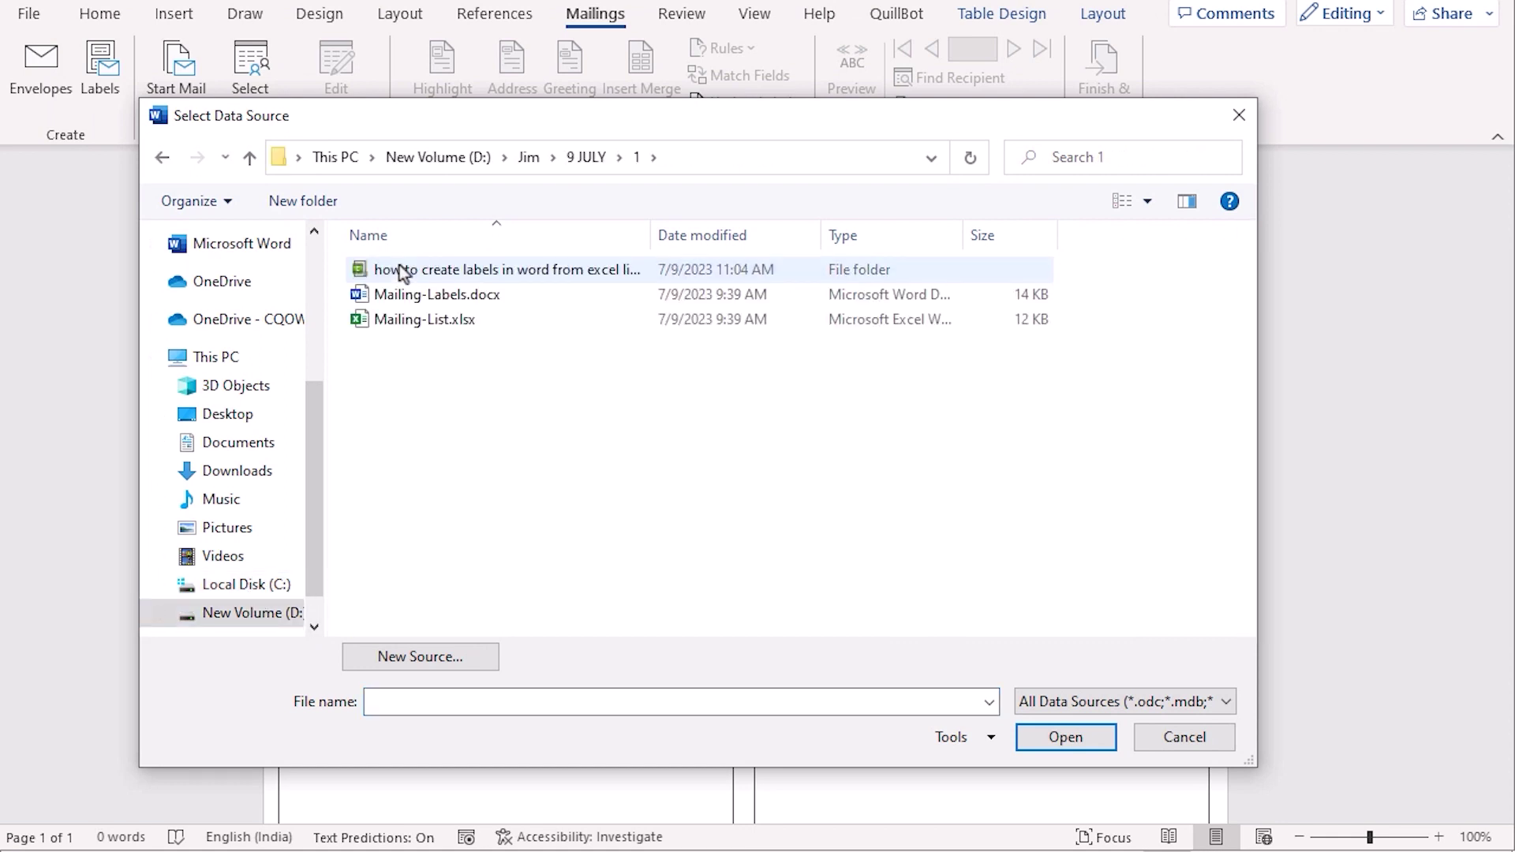
pyautogui.click(448, 324)
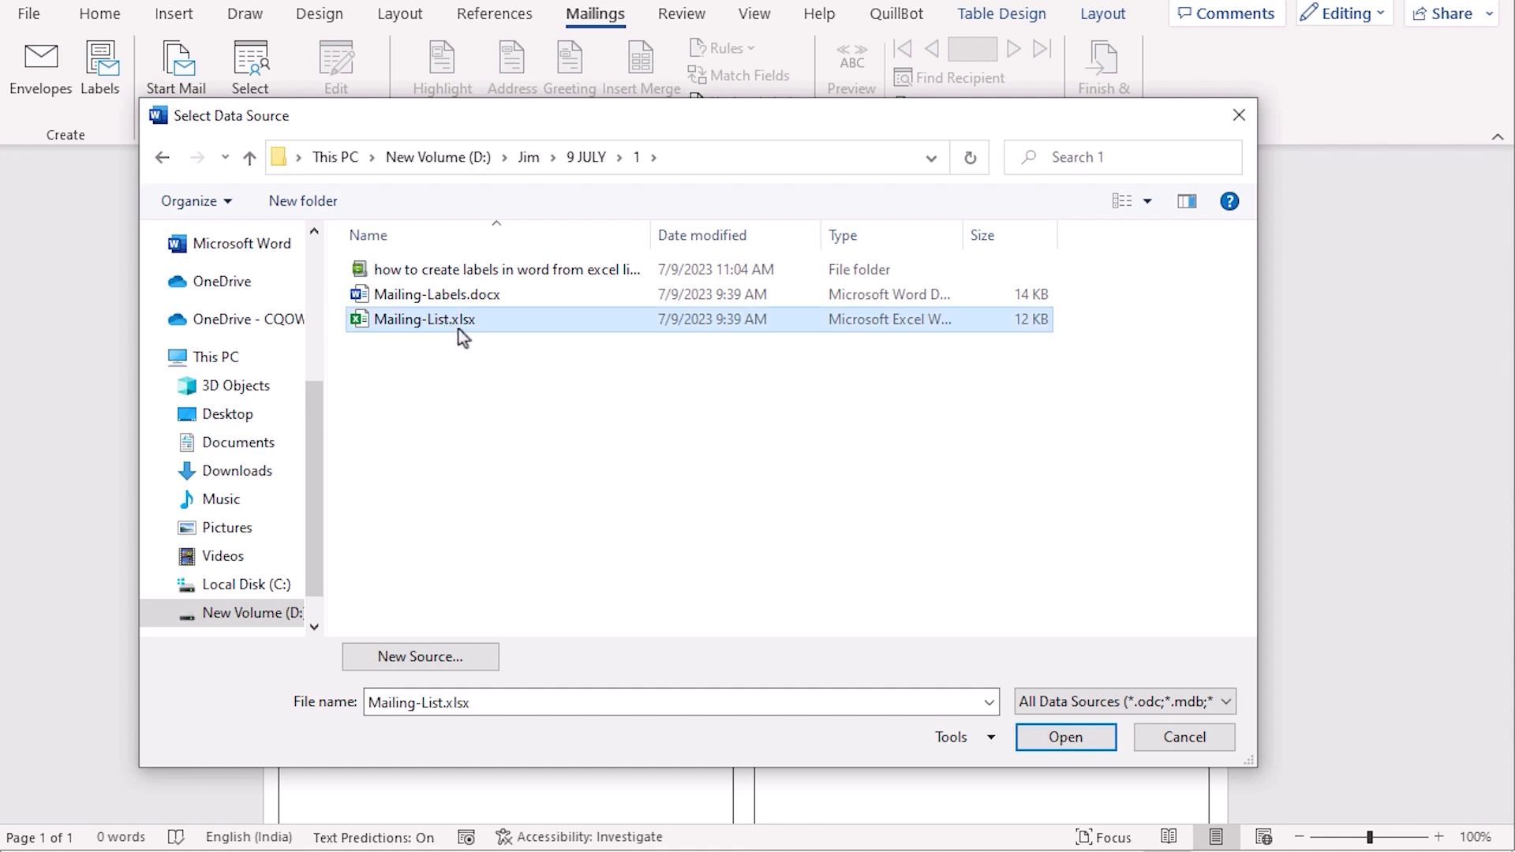
pyautogui.click(1054, 745)
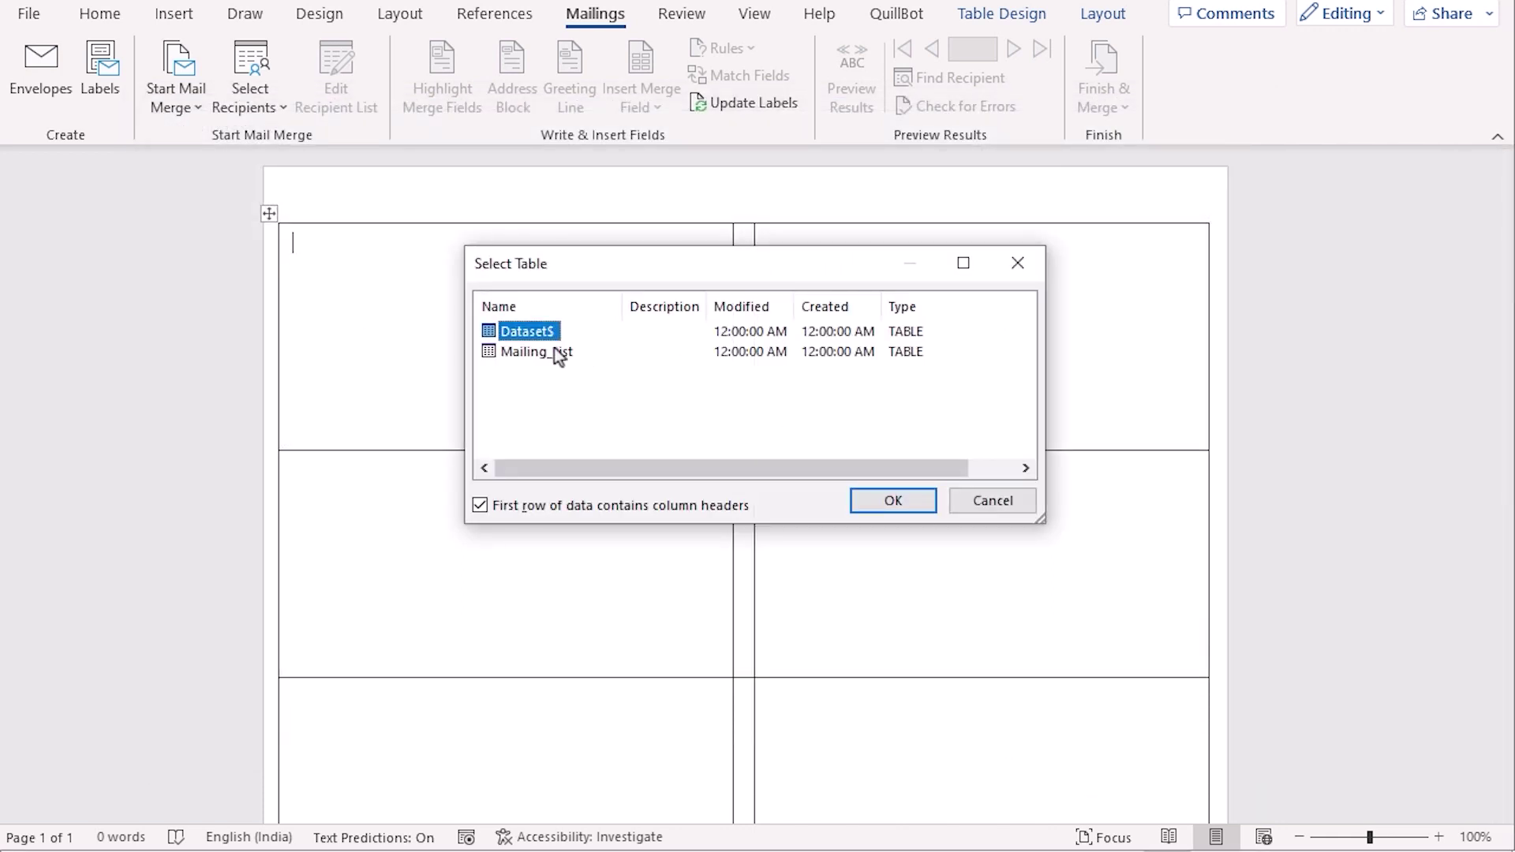
# Step: Choose the Mailing_List table as recipients, then start inserting an address block
pyautogui.click(544, 352)
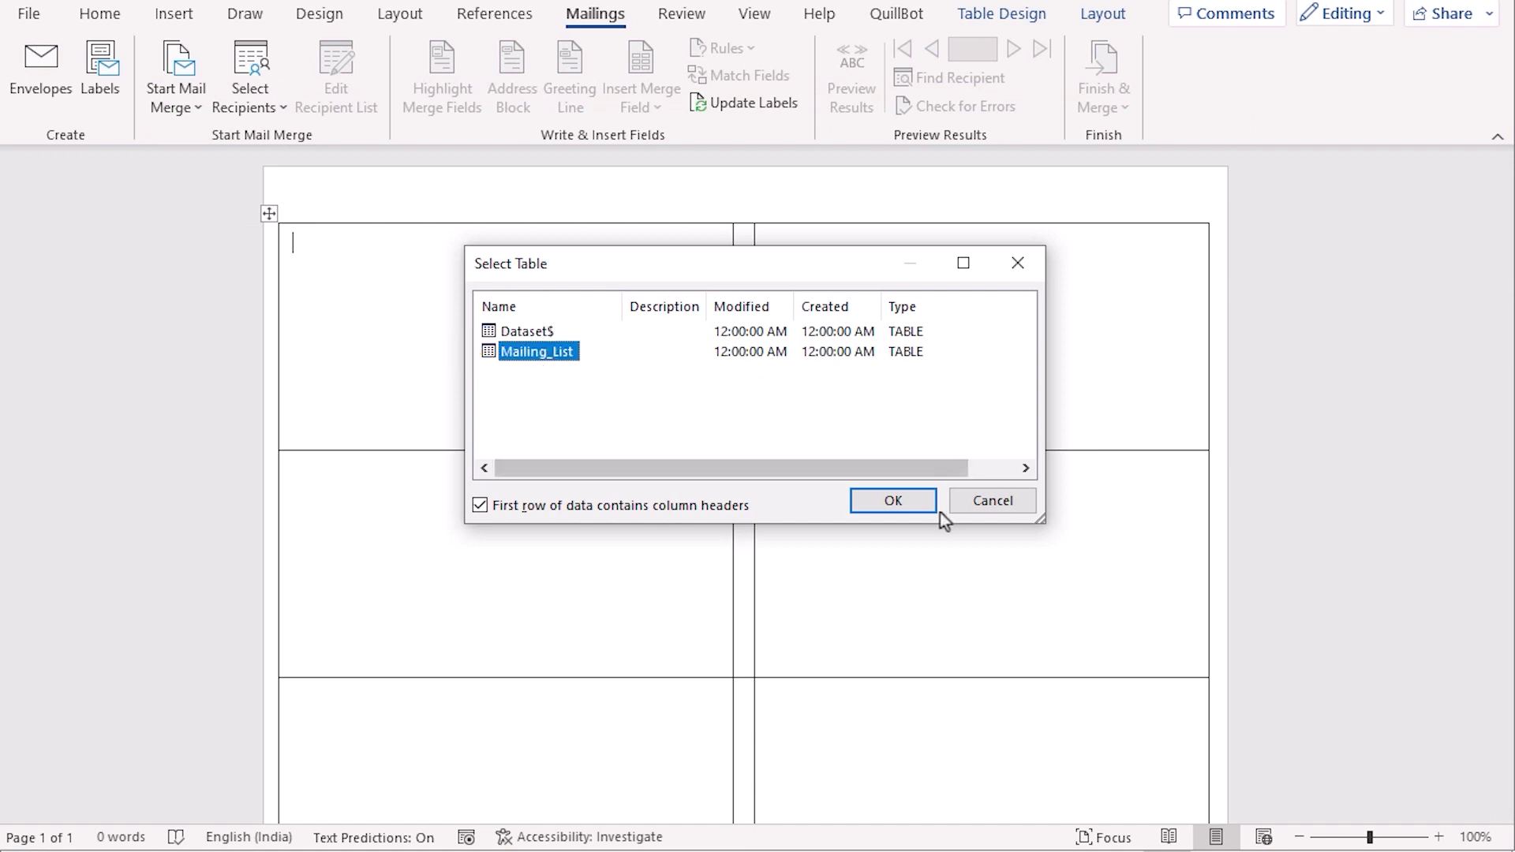
pyautogui.click(918, 505)
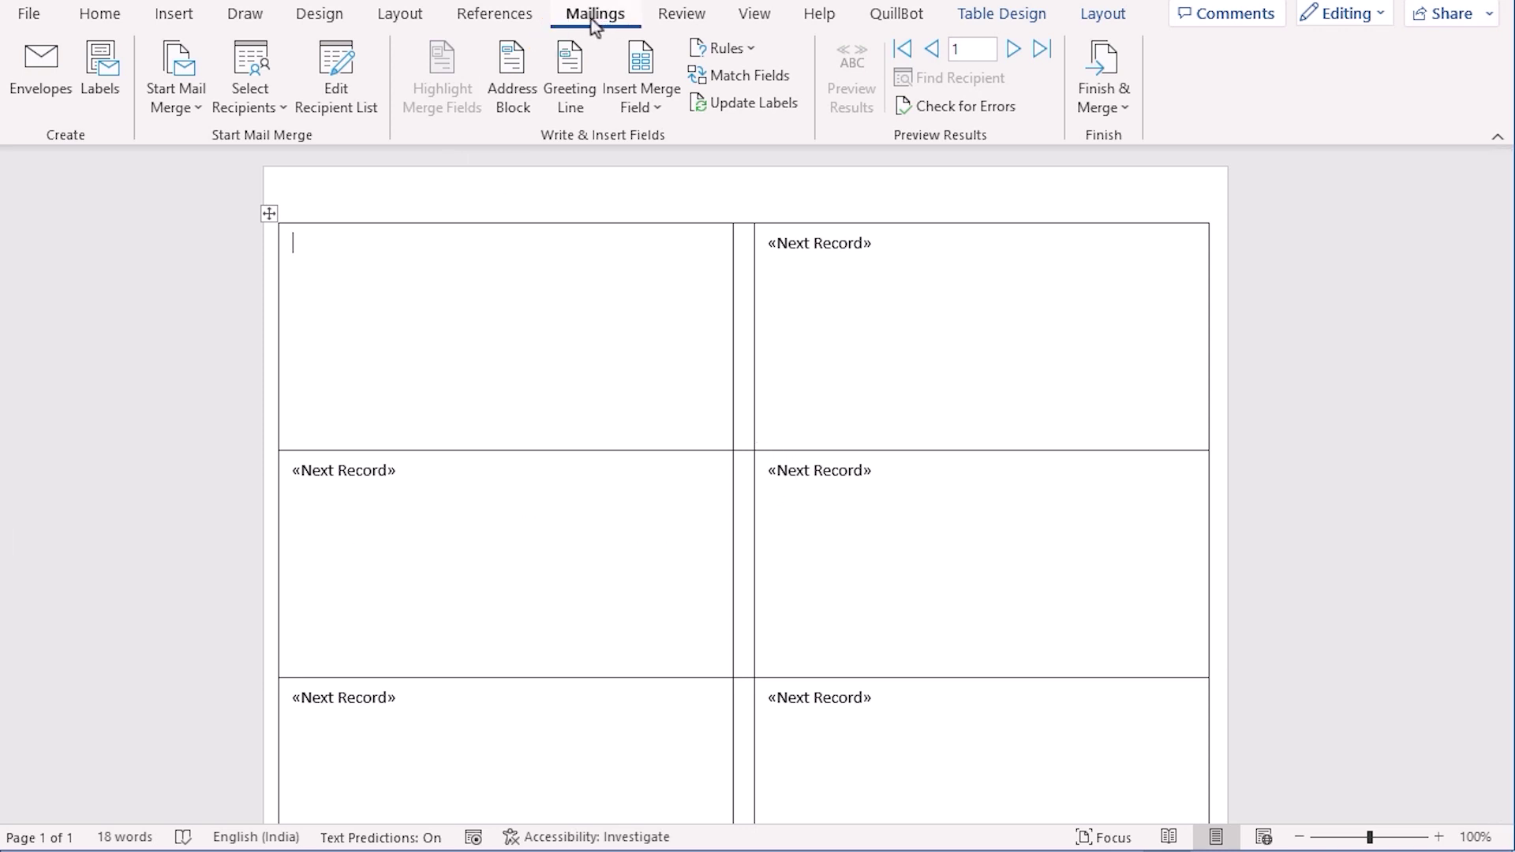
pyautogui.click(517, 95)
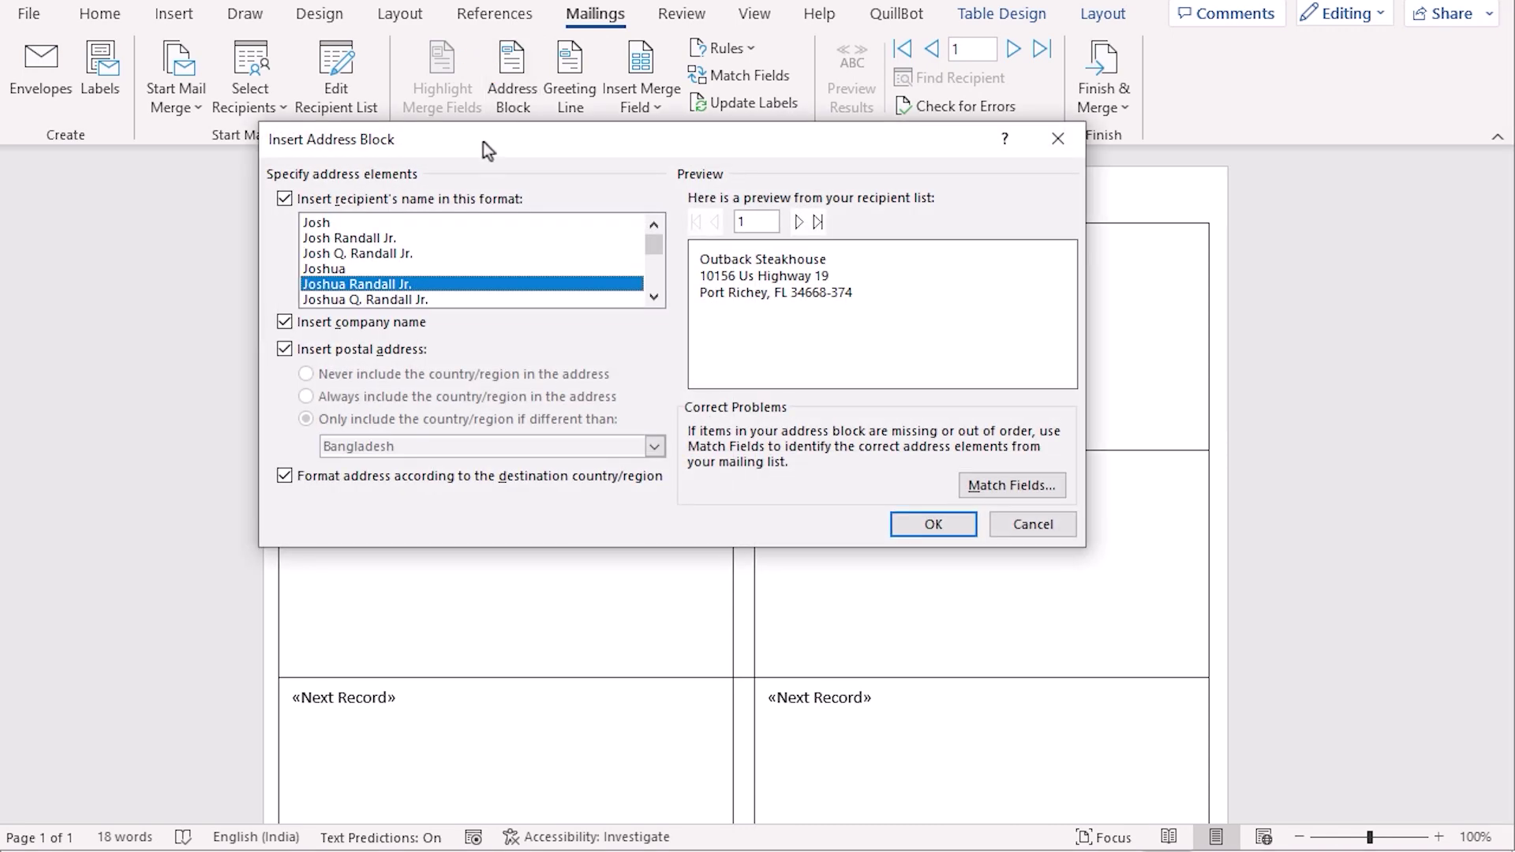
# Step: Confirm the field matching and insert the «AddressBlock» into the first label
pyautogui.moveTo(483, 141); pyautogui.dragTo(509, 259)
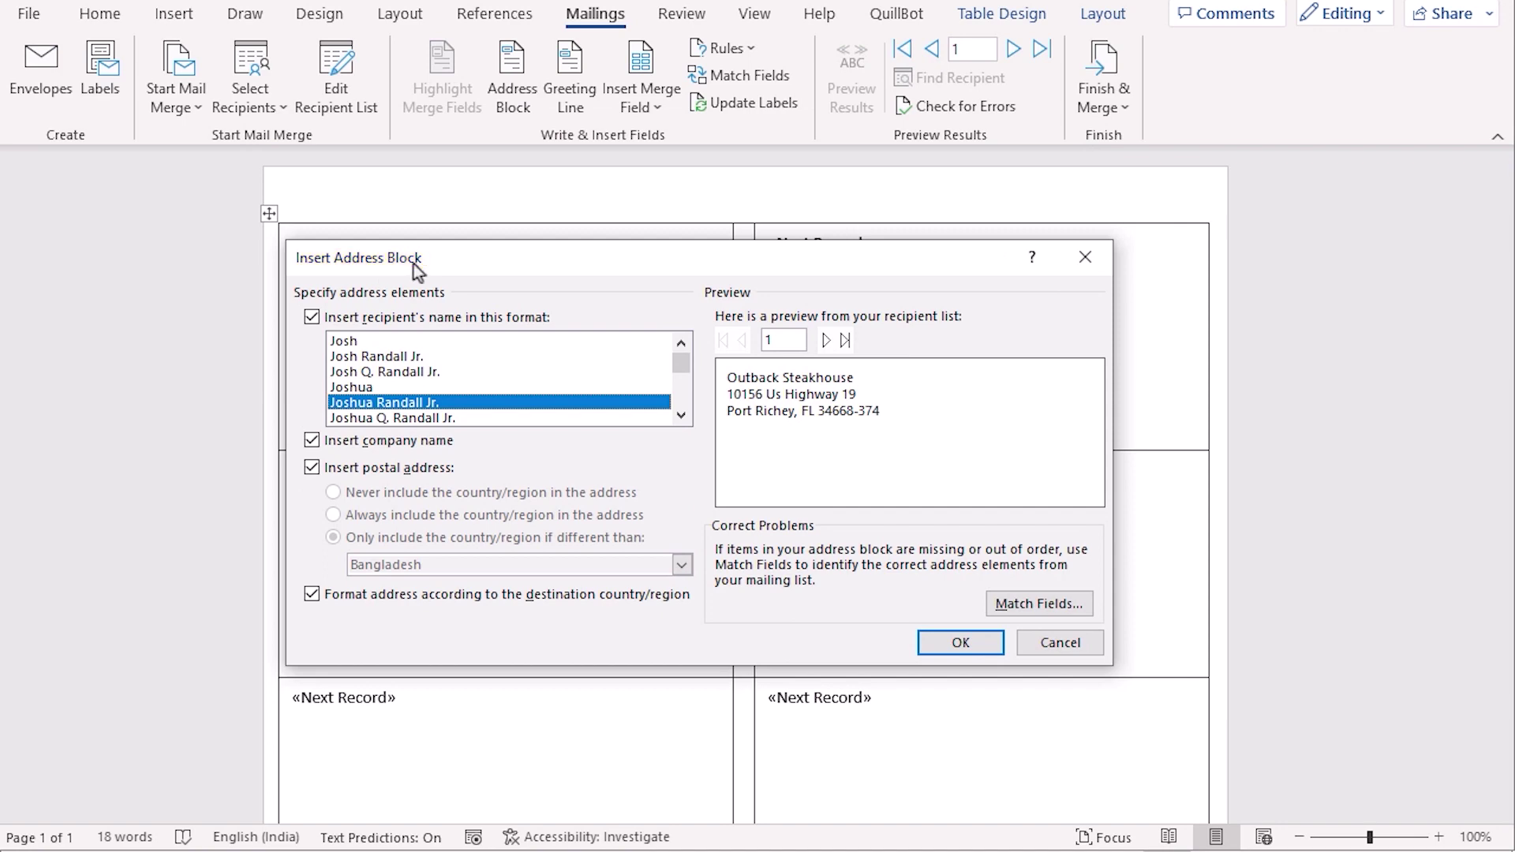
pyautogui.click(1025, 604)
pyautogui.moveTo(850, 118); pyautogui.dragTo(1319, 175)
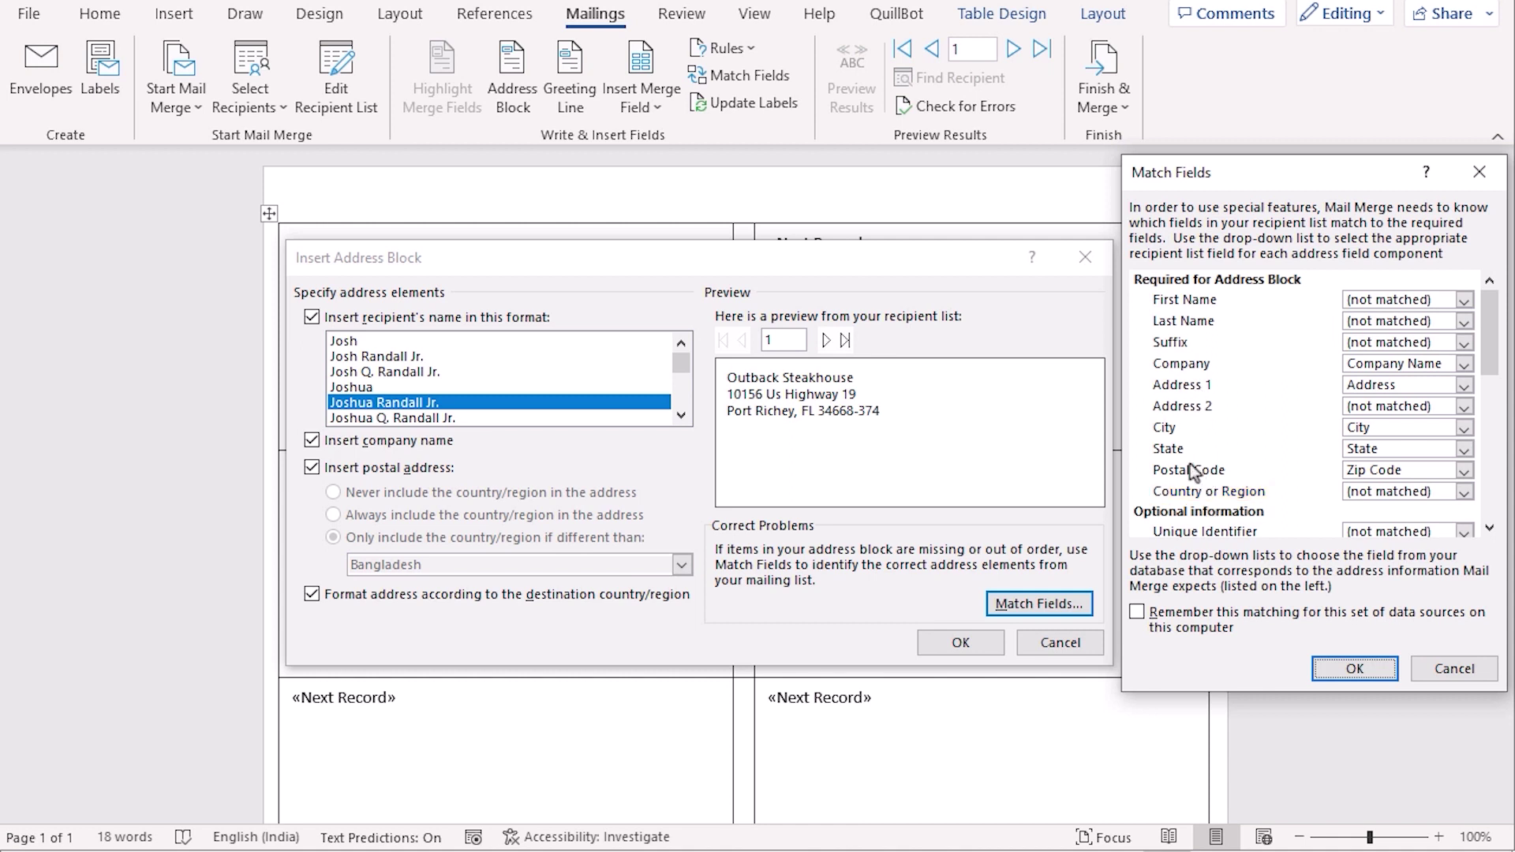
pyautogui.click(1353, 670)
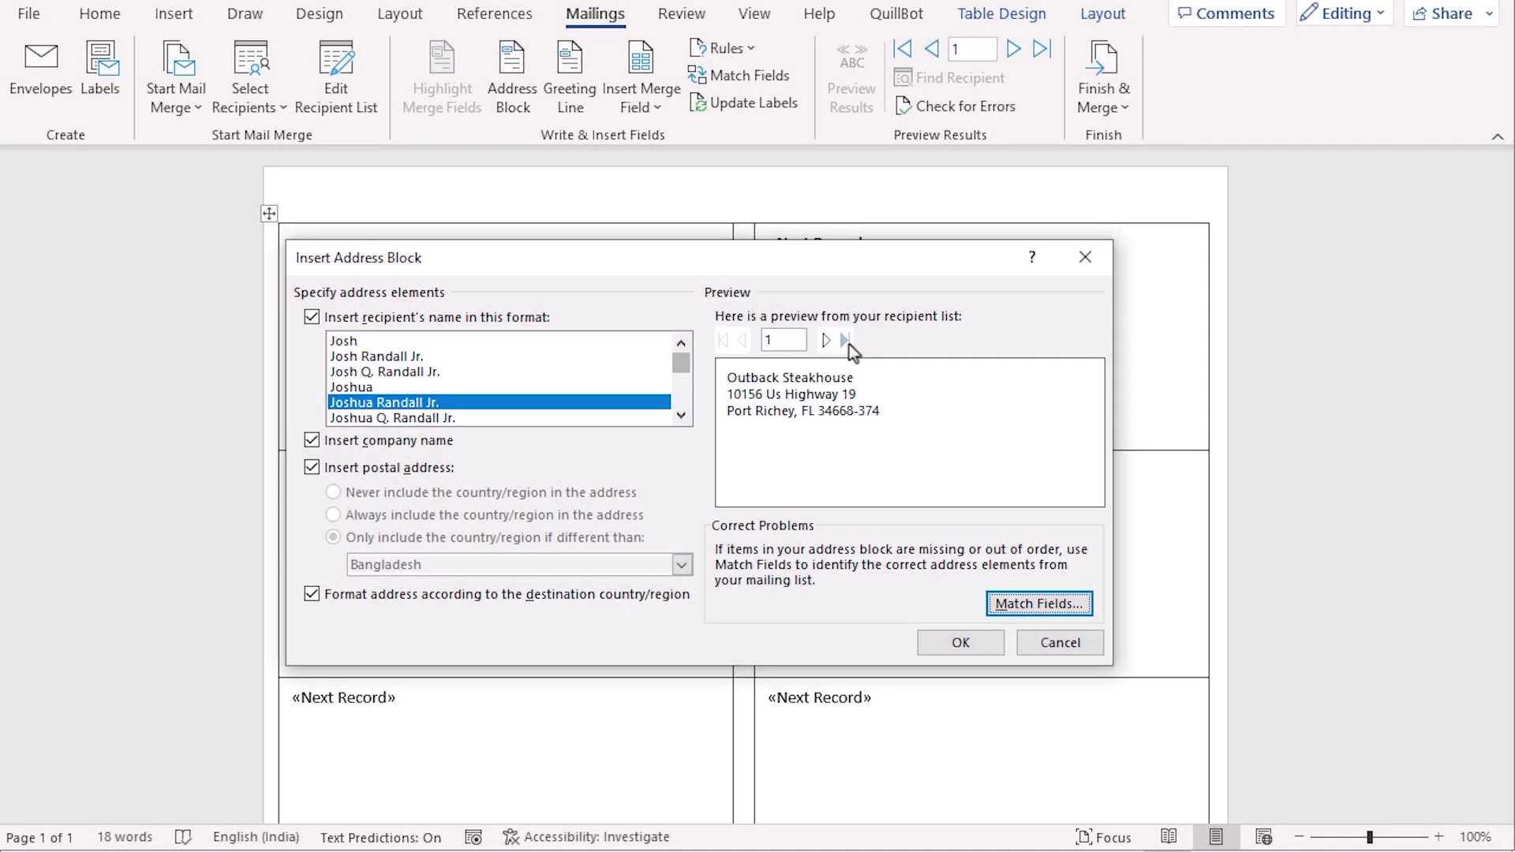
pyautogui.click(958, 643)
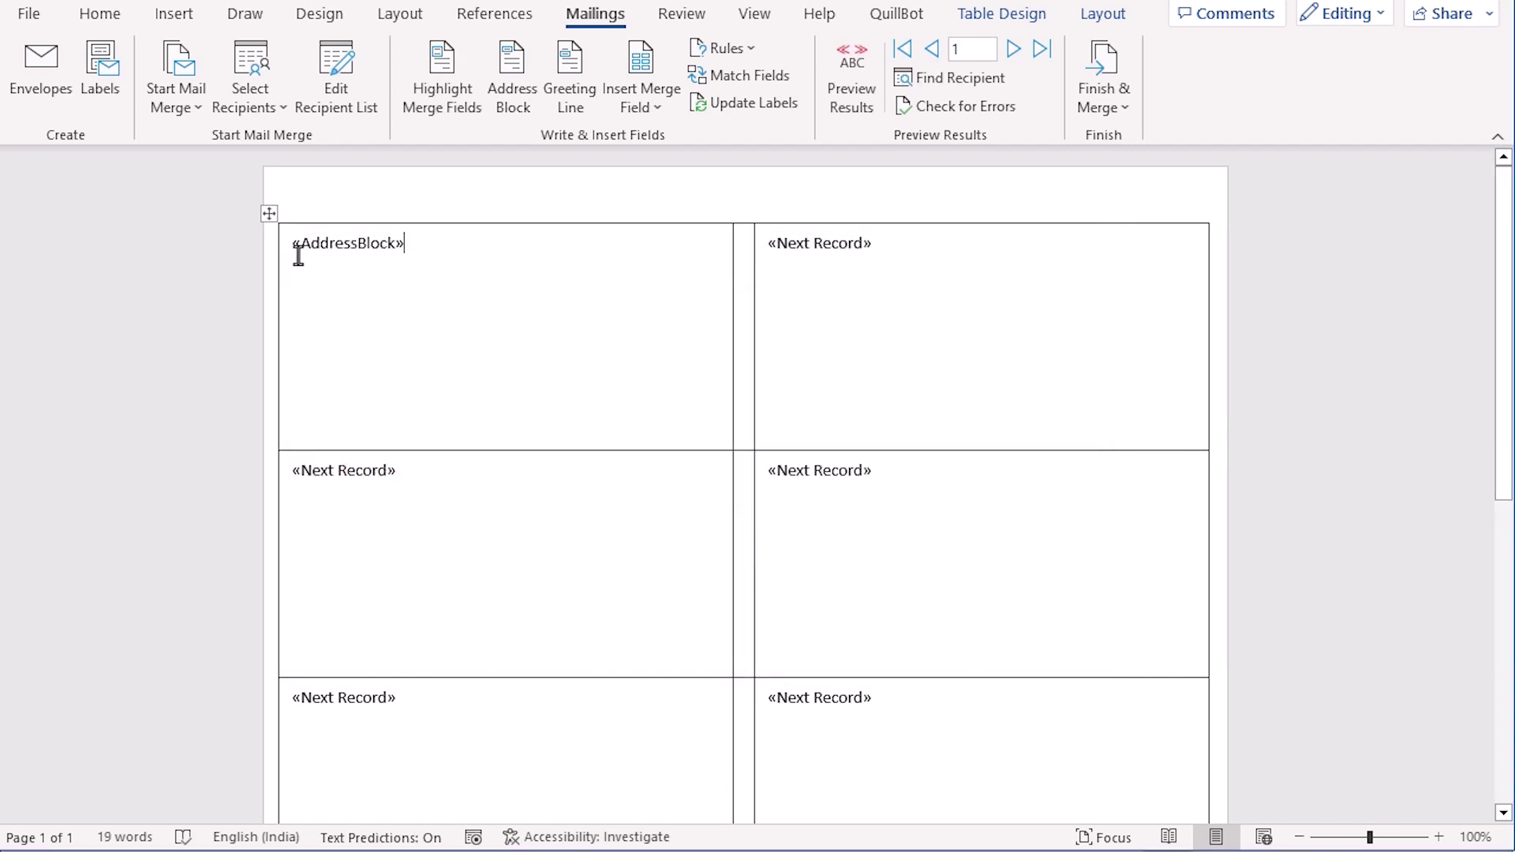
# Step: Update Labels so every «Next Record» cell also gets the «AddressBlock» field
pyautogui.moveTo(291, 243); pyautogui.dragTo(456, 253)
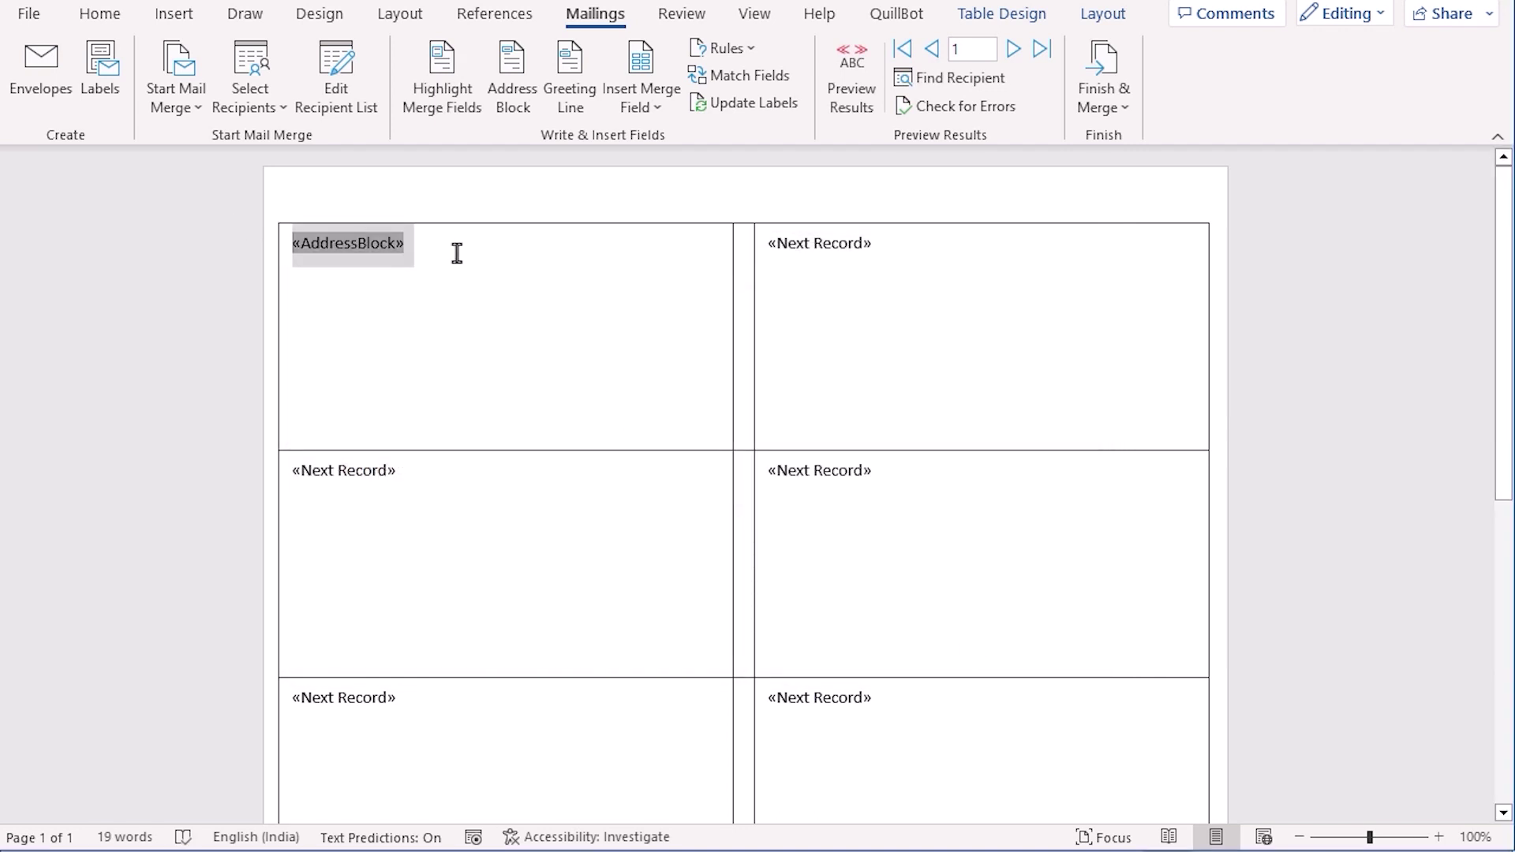
pyautogui.click(386, 352)
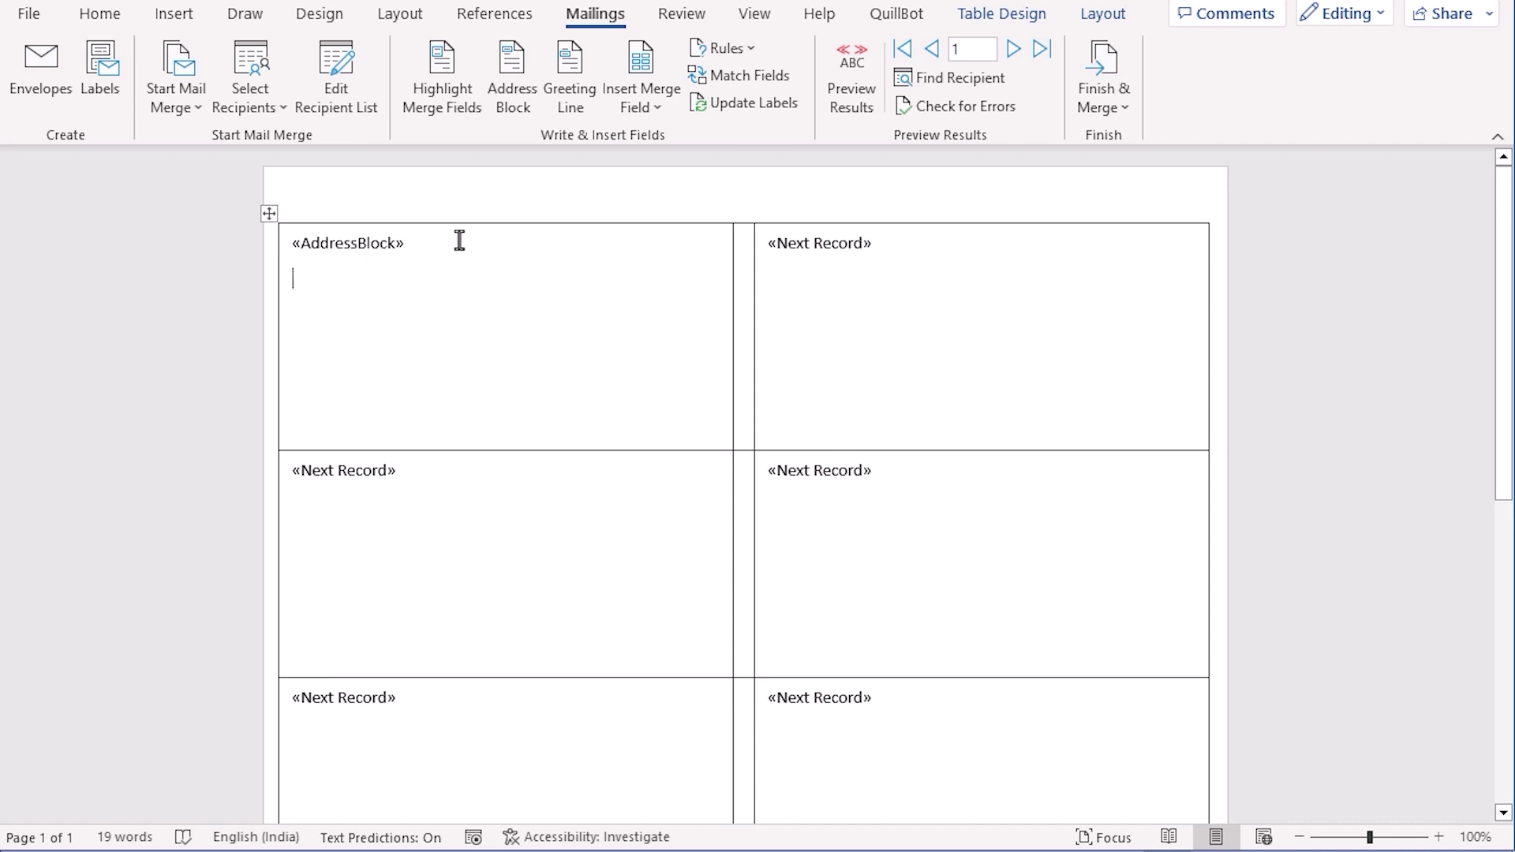
pyautogui.click(745, 111)
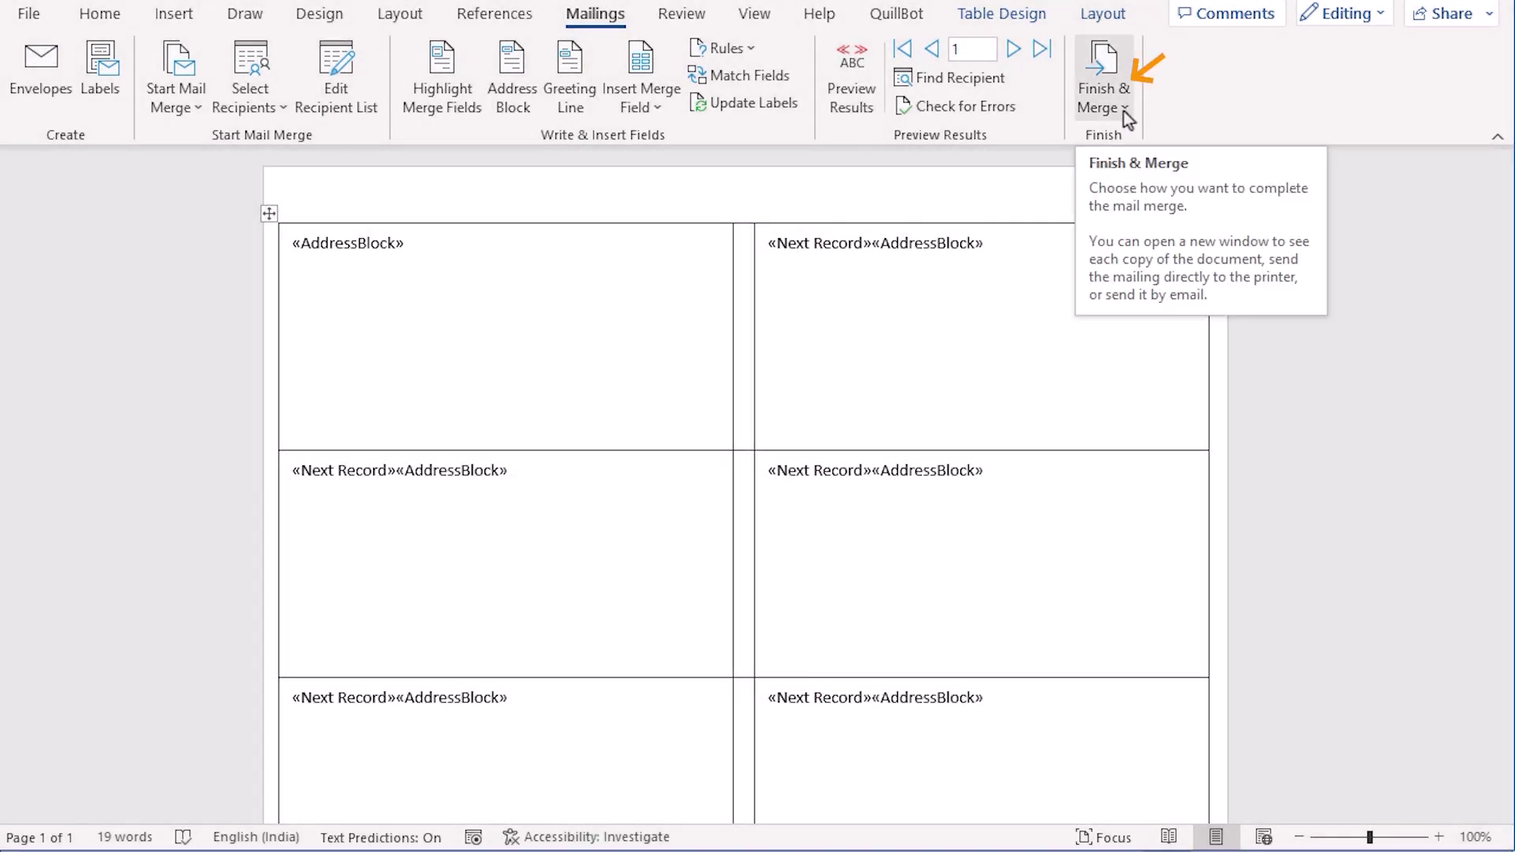
# Step: Finish & Merge via Edit Individual Documents, merging All records into a new document
pyautogui.click(1124, 111)
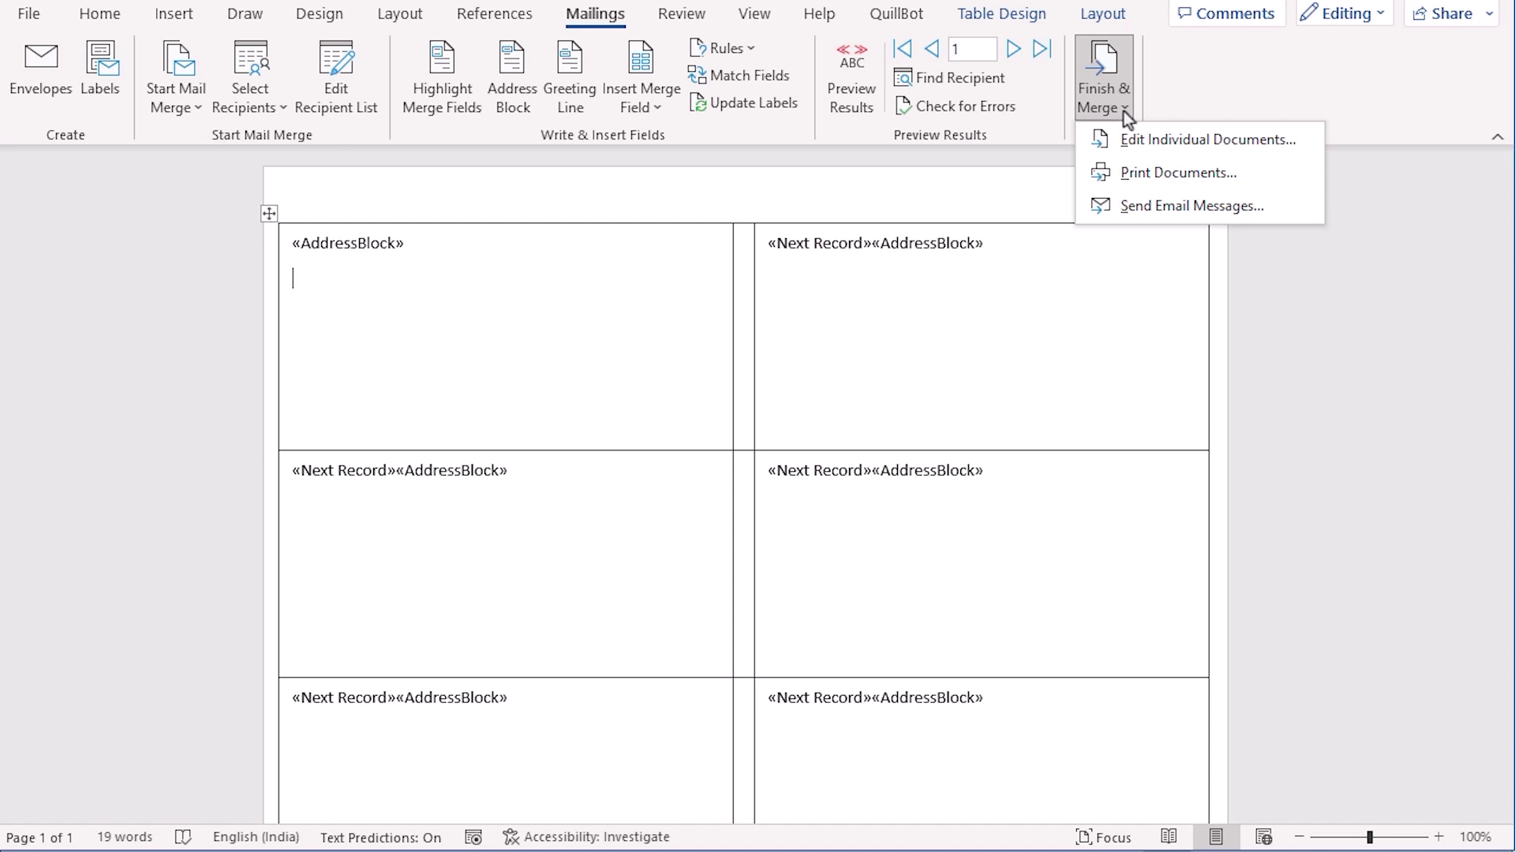
pyautogui.click(1244, 145)
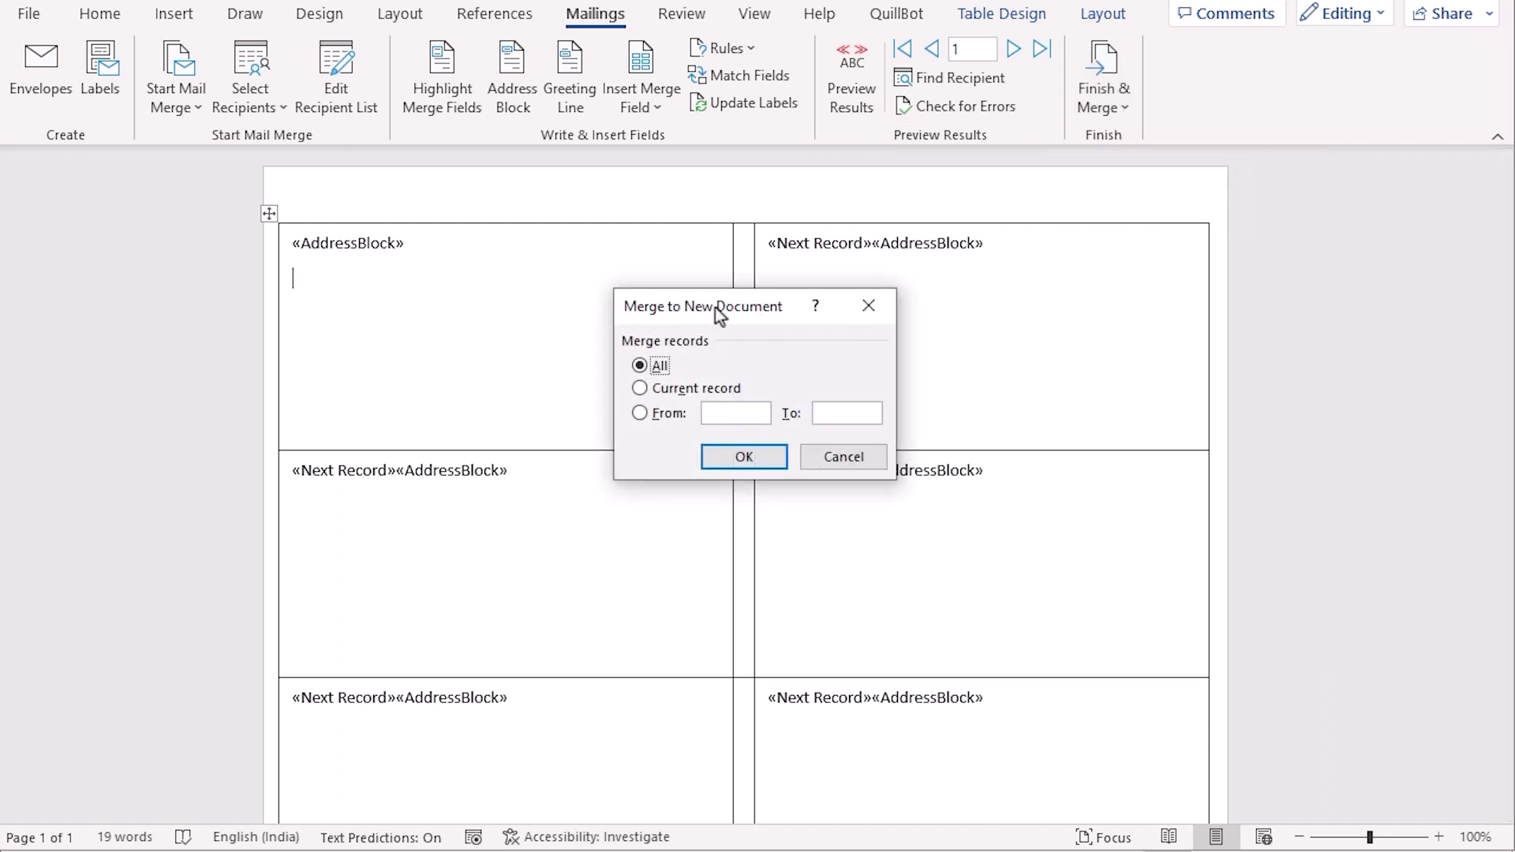
pyautogui.moveTo(715, 307); pyautogui.dragTo(1359, 305)
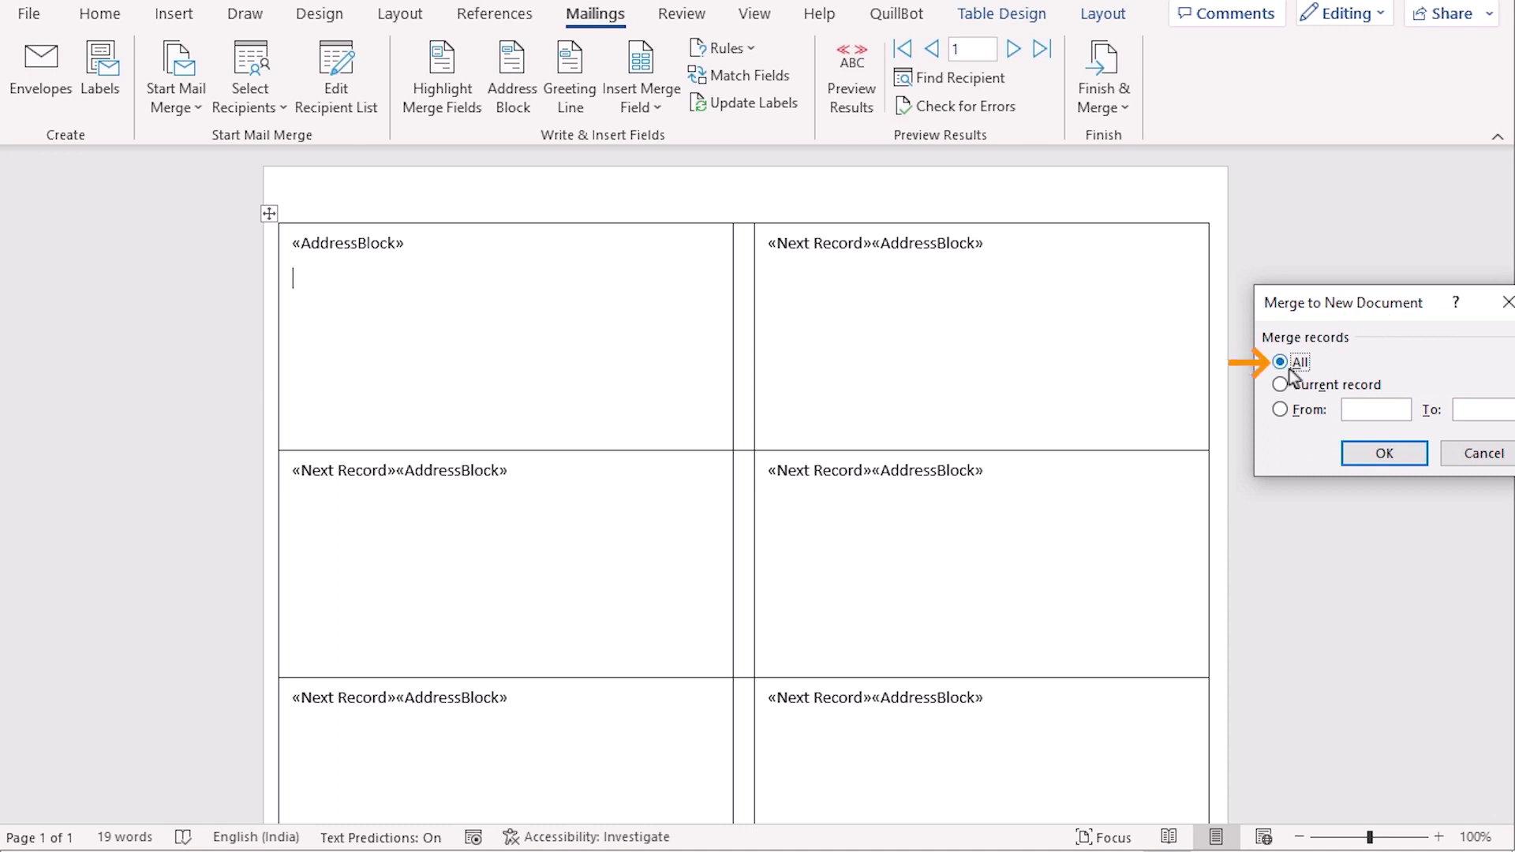
pyautogui.click(1362, 448)
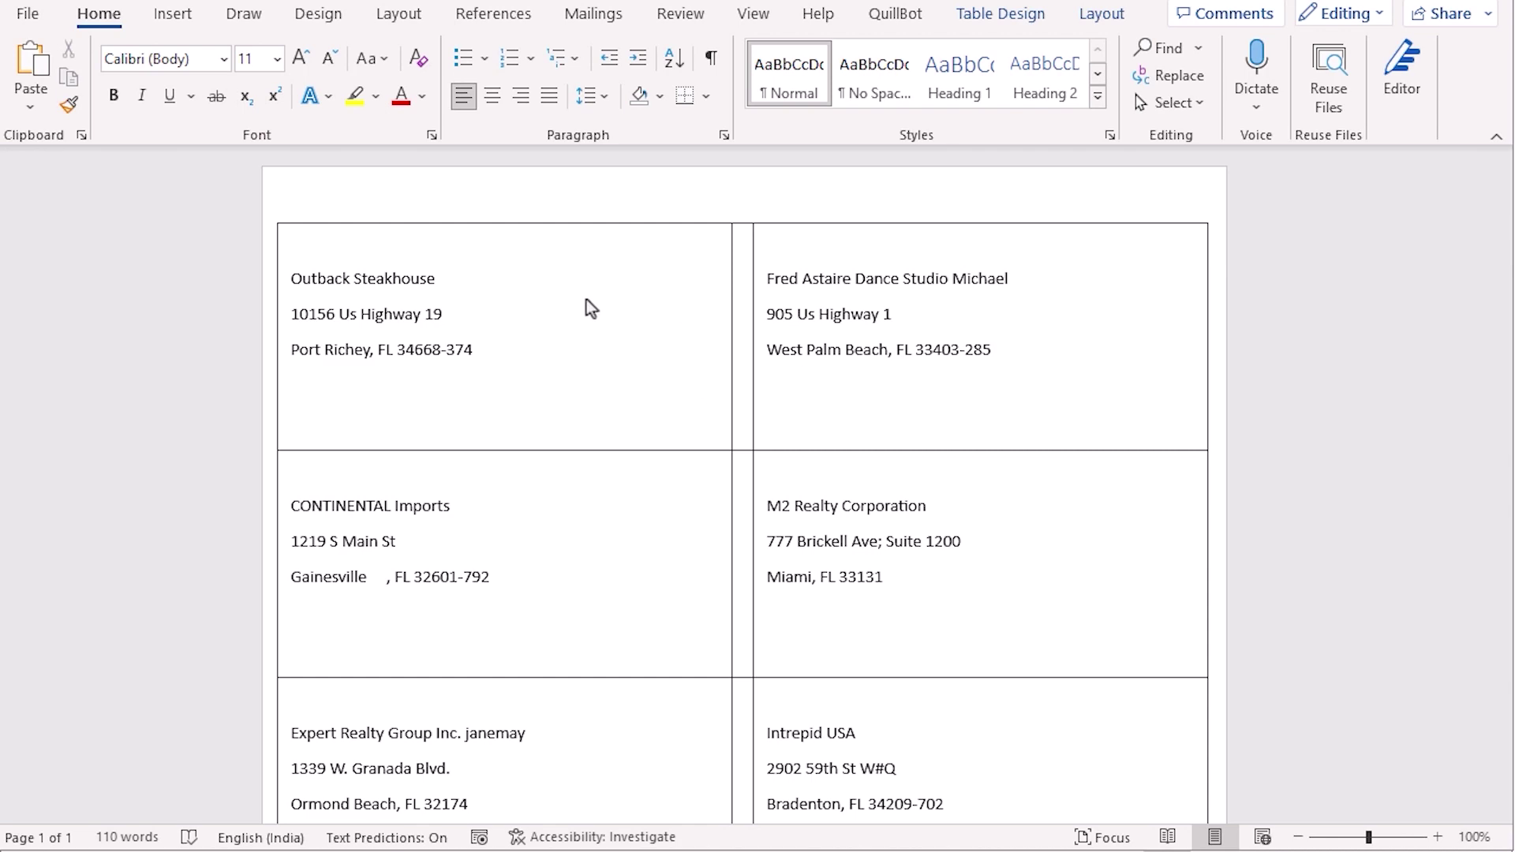
pyautogui.scroll(-5, 545, 315)
pyautogui.scroll(-5, 549, 315)
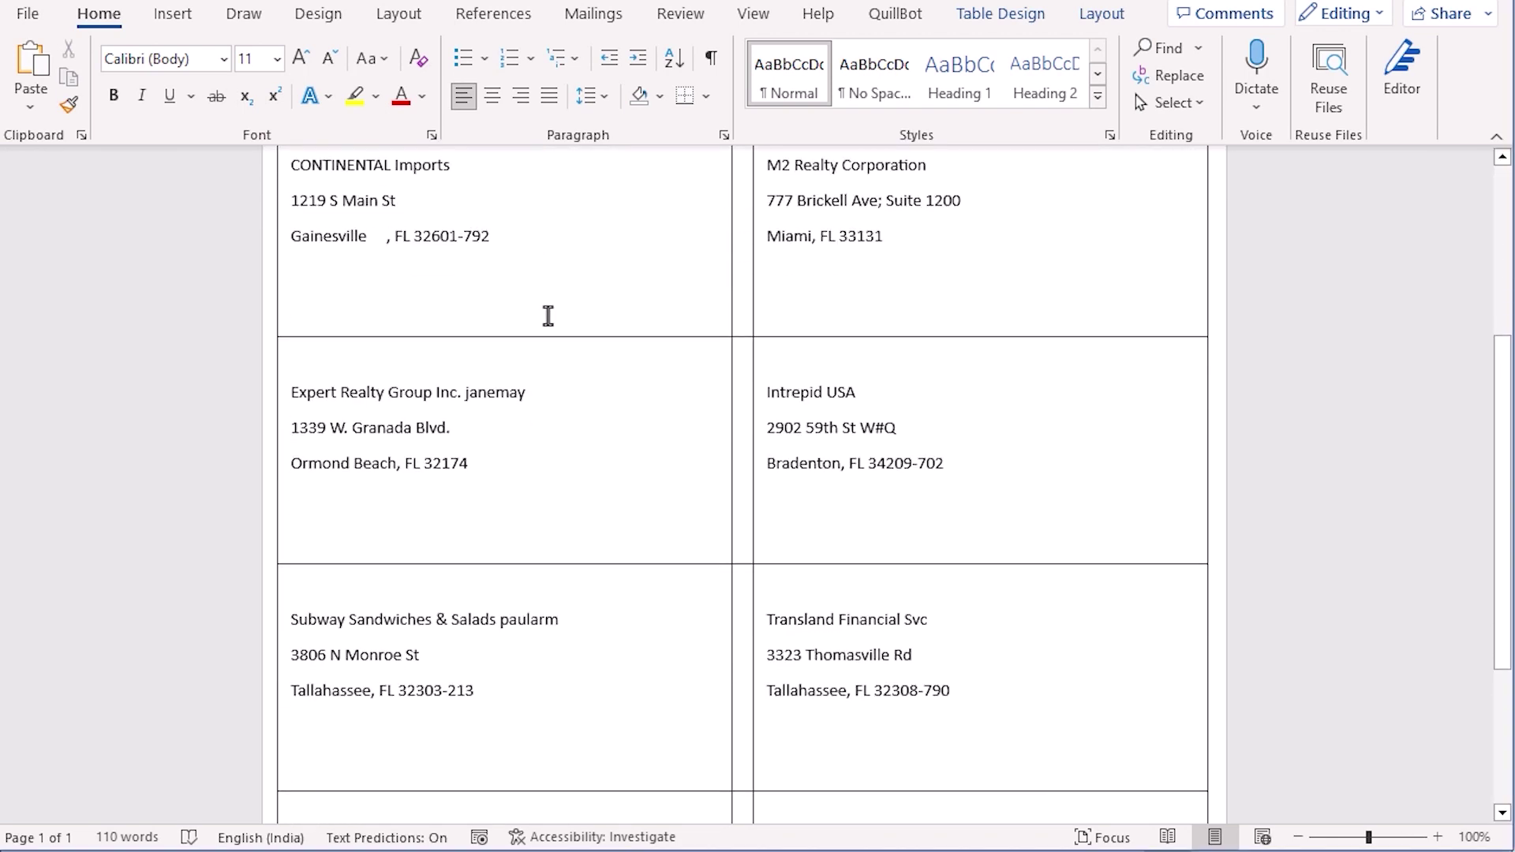
pyautogui.scroll(-2, 548, 315)
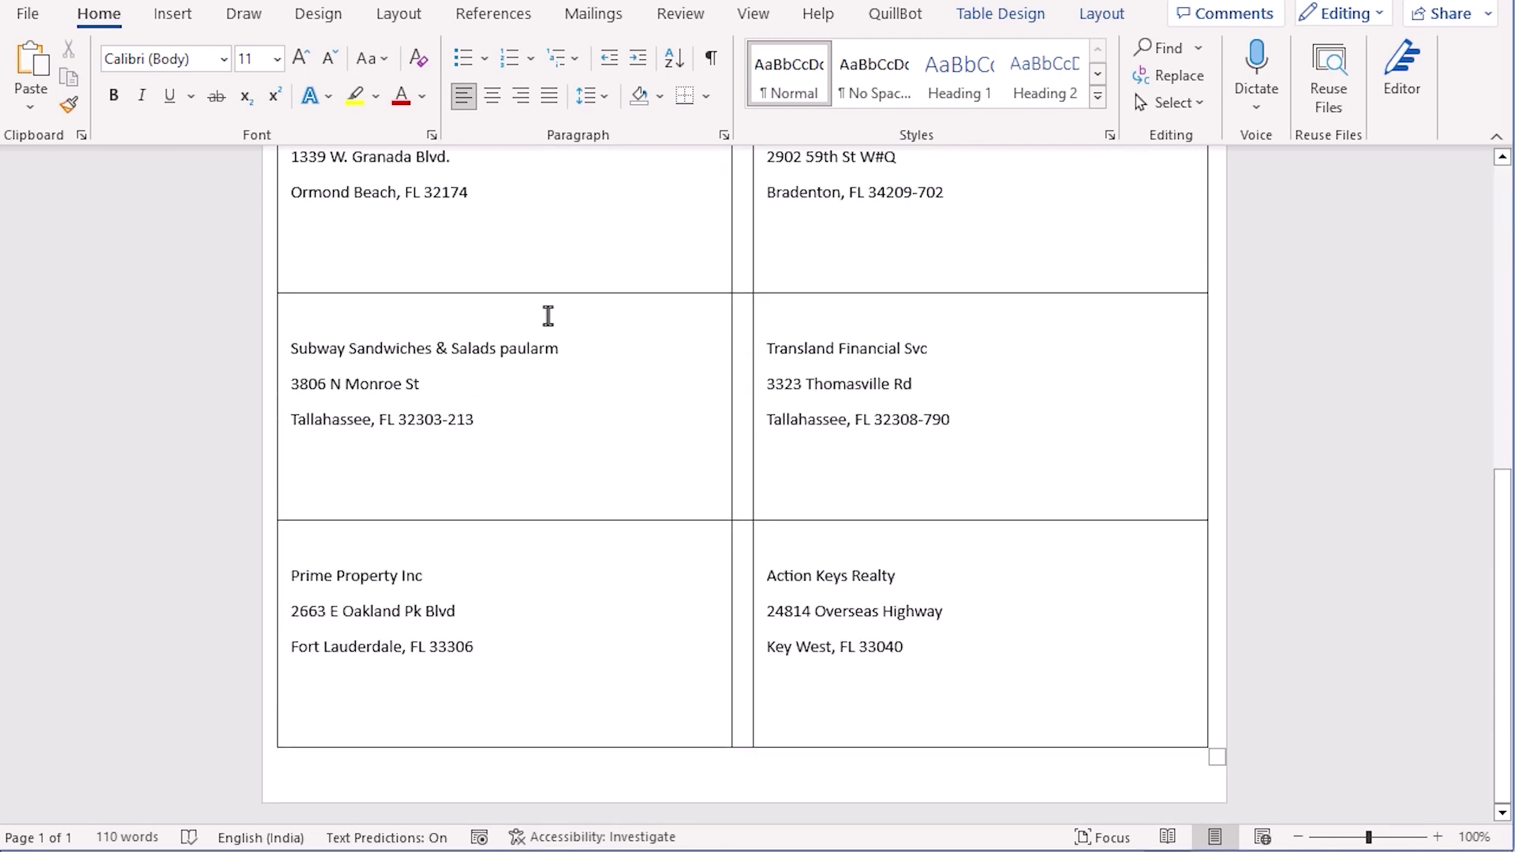
pyautogui.scroll(4, 568, 558)
pyautogui.scroll(6, 564, 558)
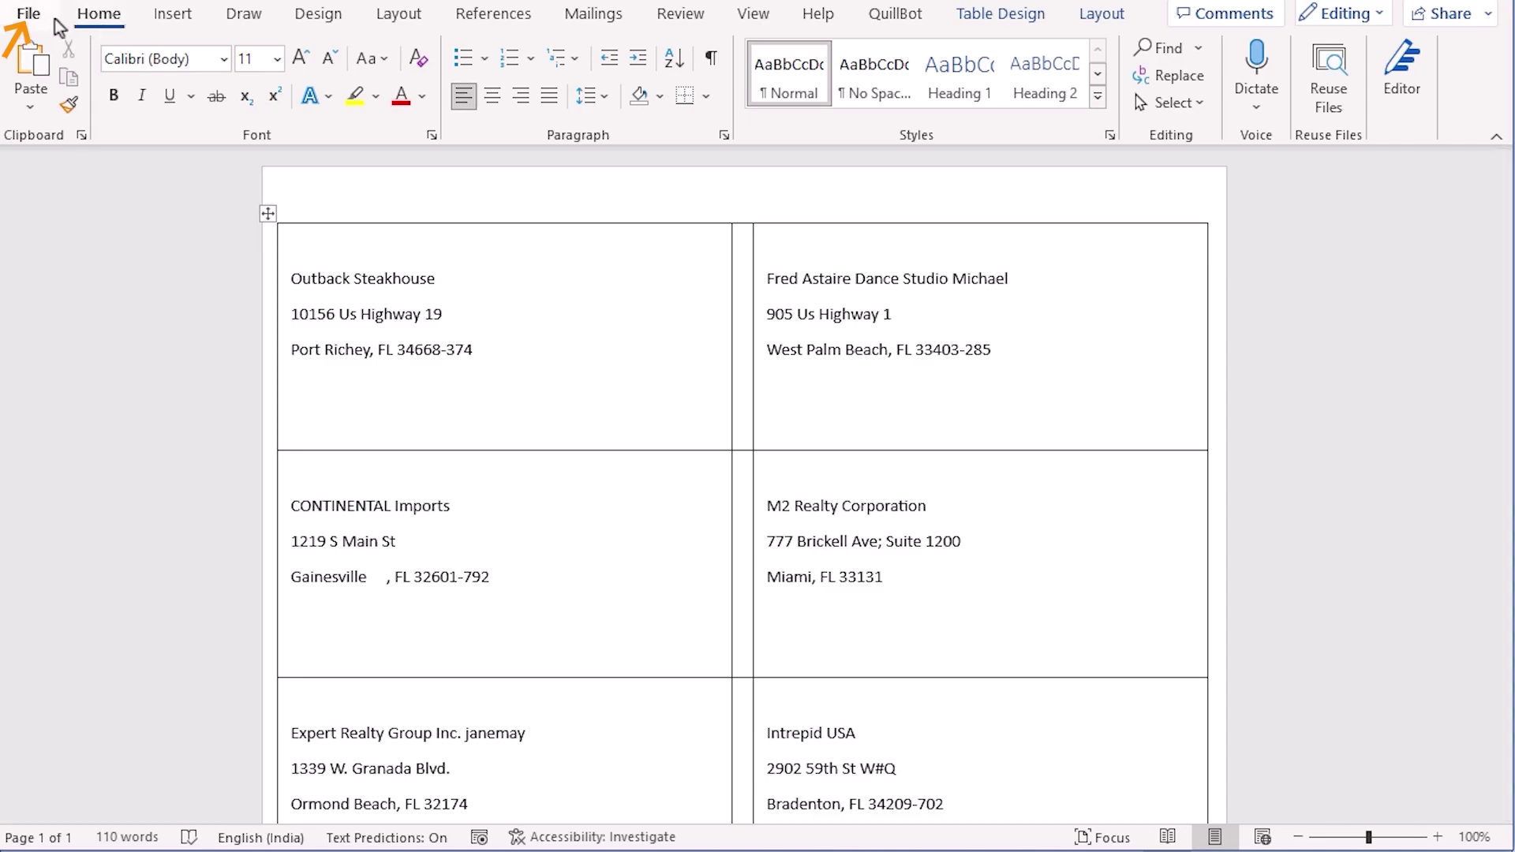
# Step: Save the merged labels as a PDF named Mailing_List in the Desktop folder
pyautogui.click(30, 14)
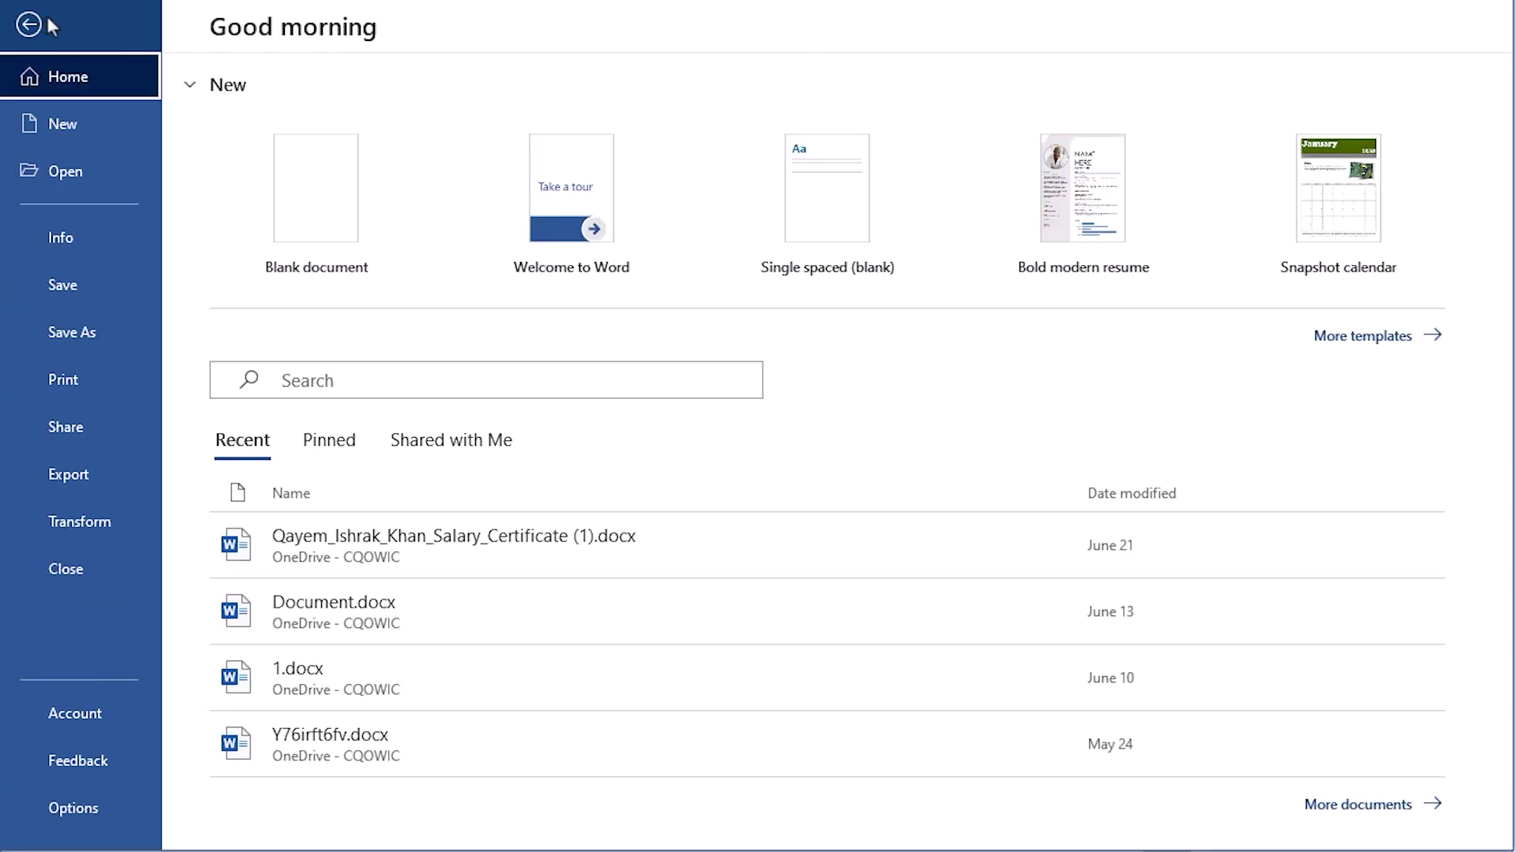
pyautogui.click(103, 342)
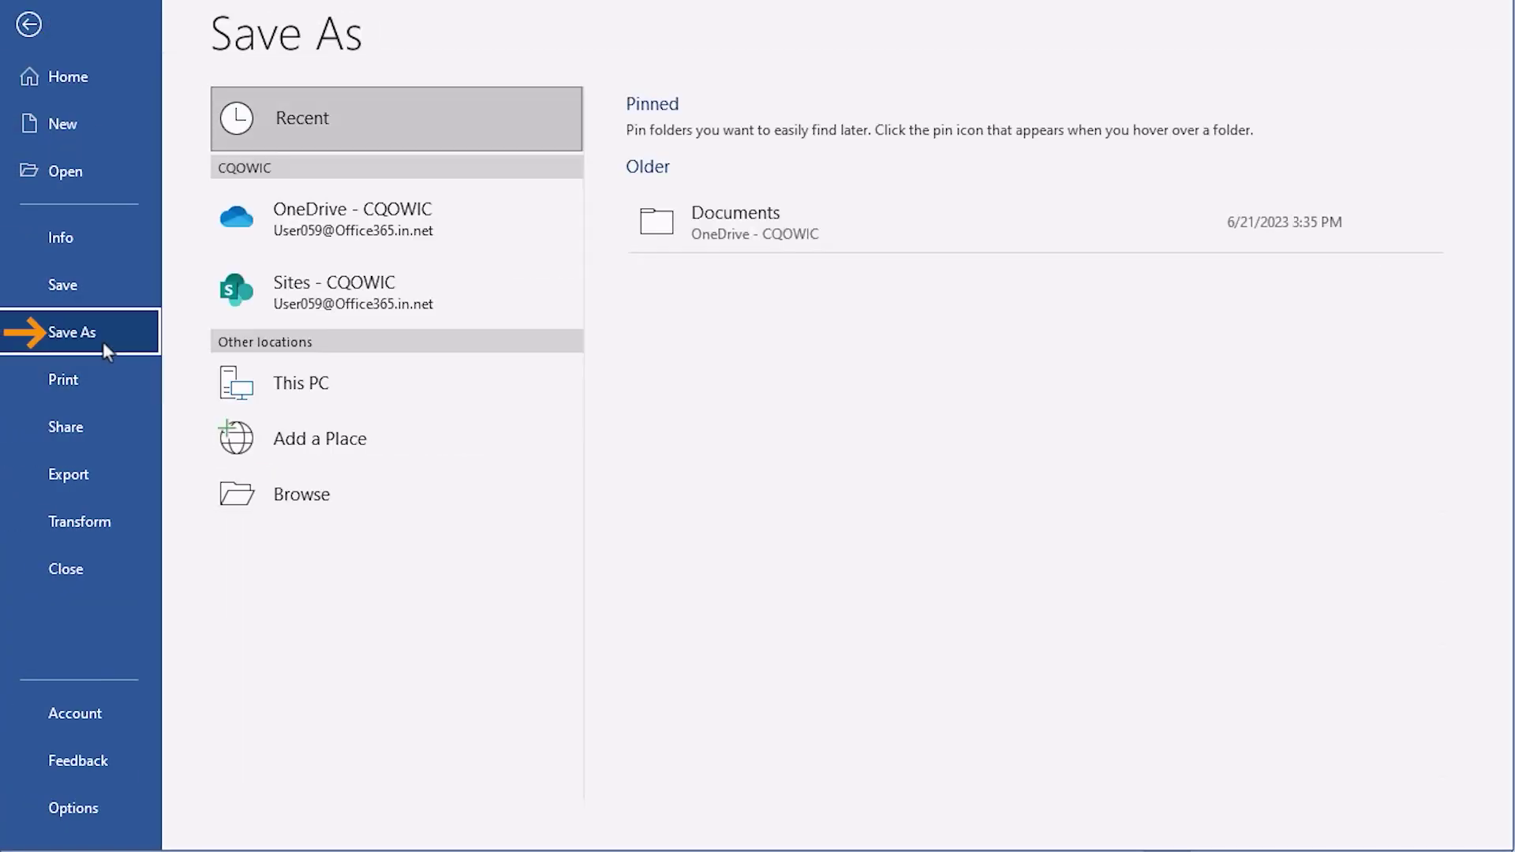
pyautogui.click(437, 361)
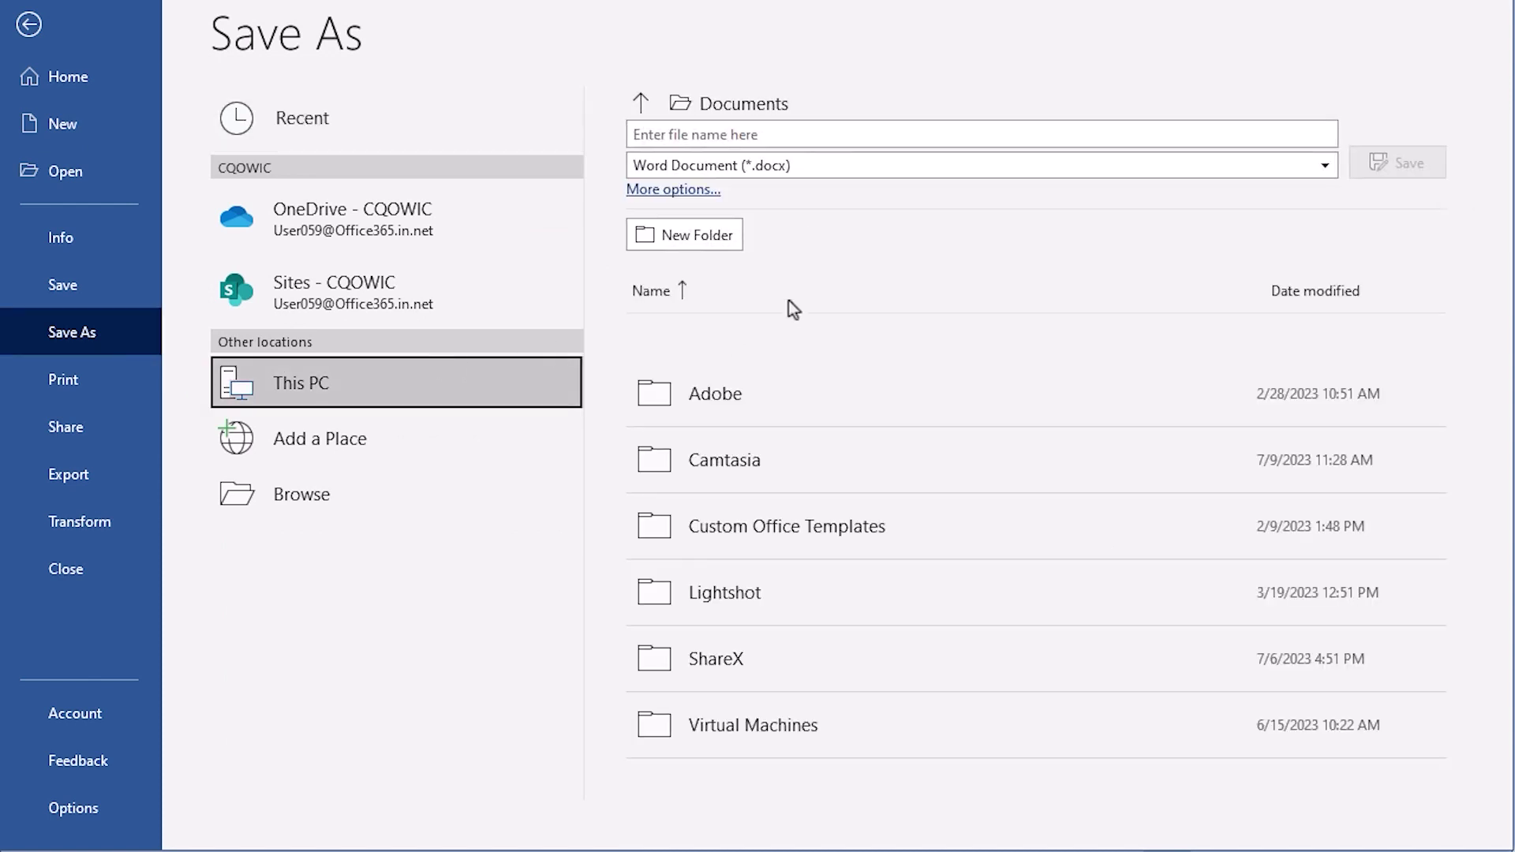
pyautogui.click(769, 132)
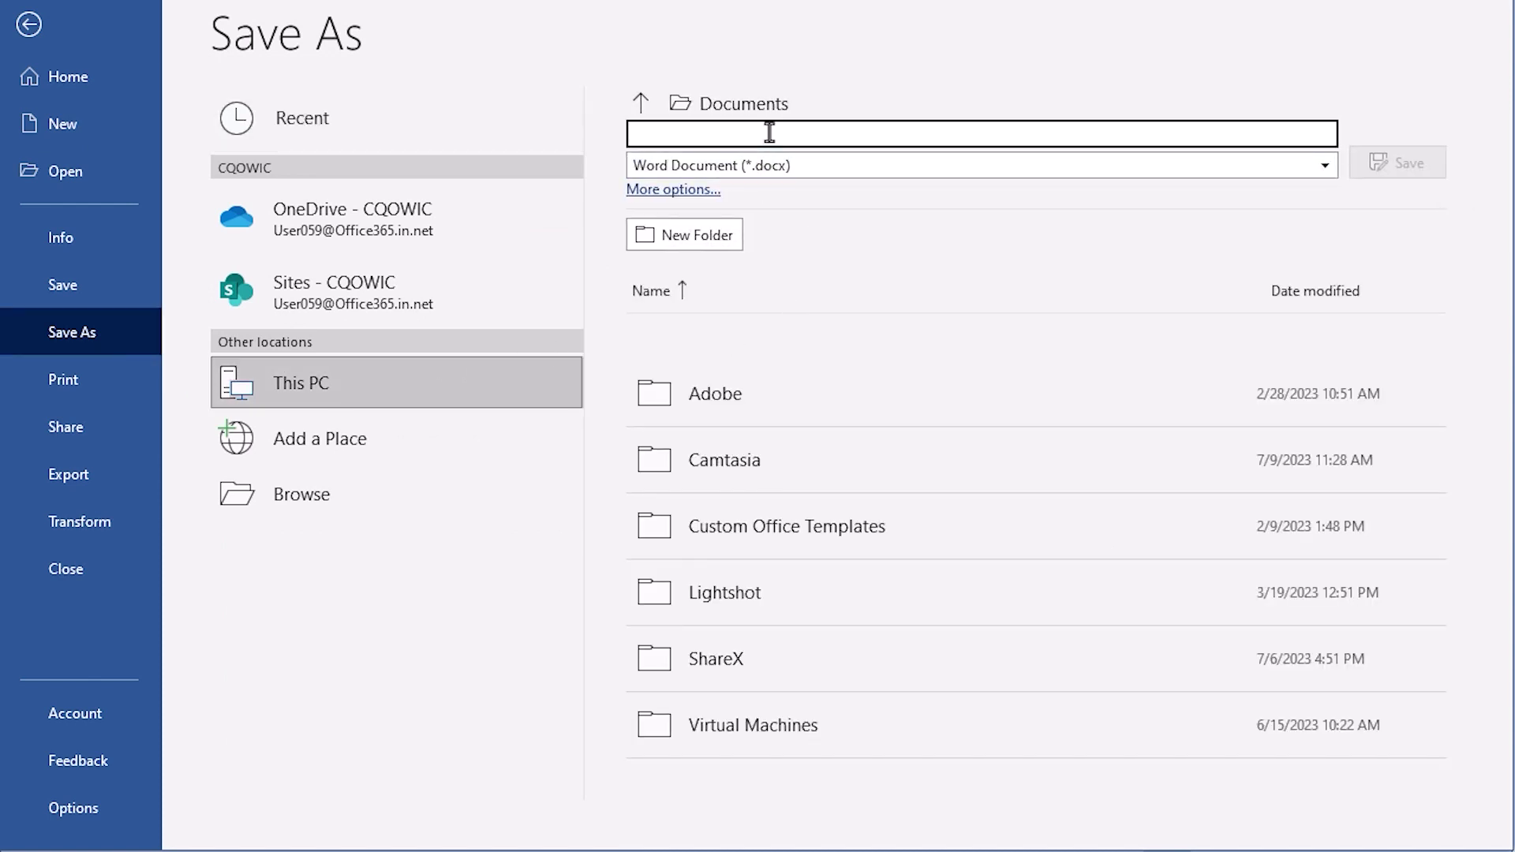
pyautogui.write('Mailing_List')
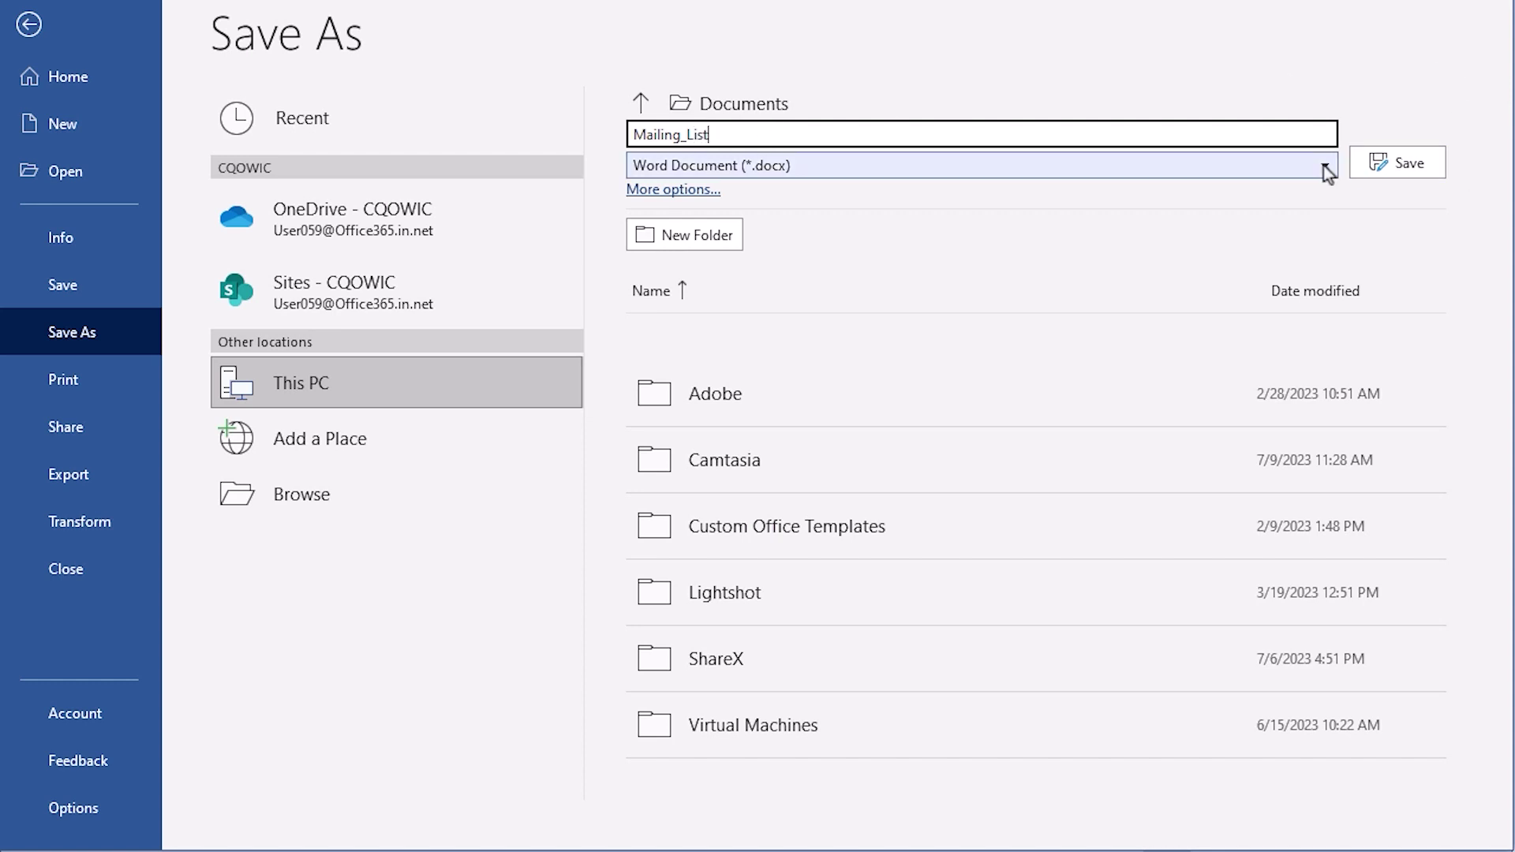
pyautogui.click(1325, 165)
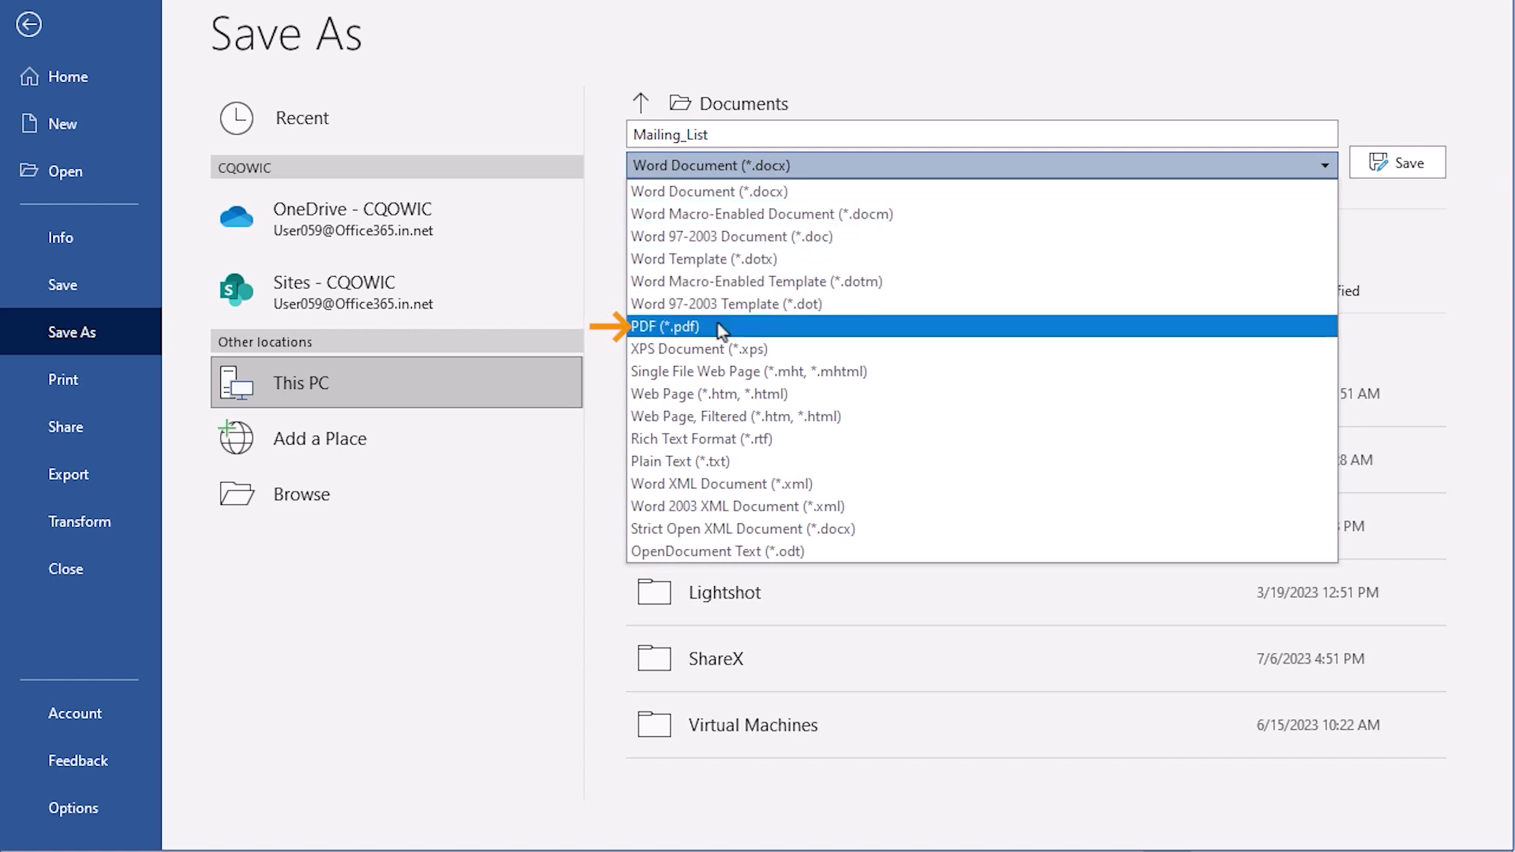
pyautogui.click(675, 326)
pyautogui.click(644, 191)
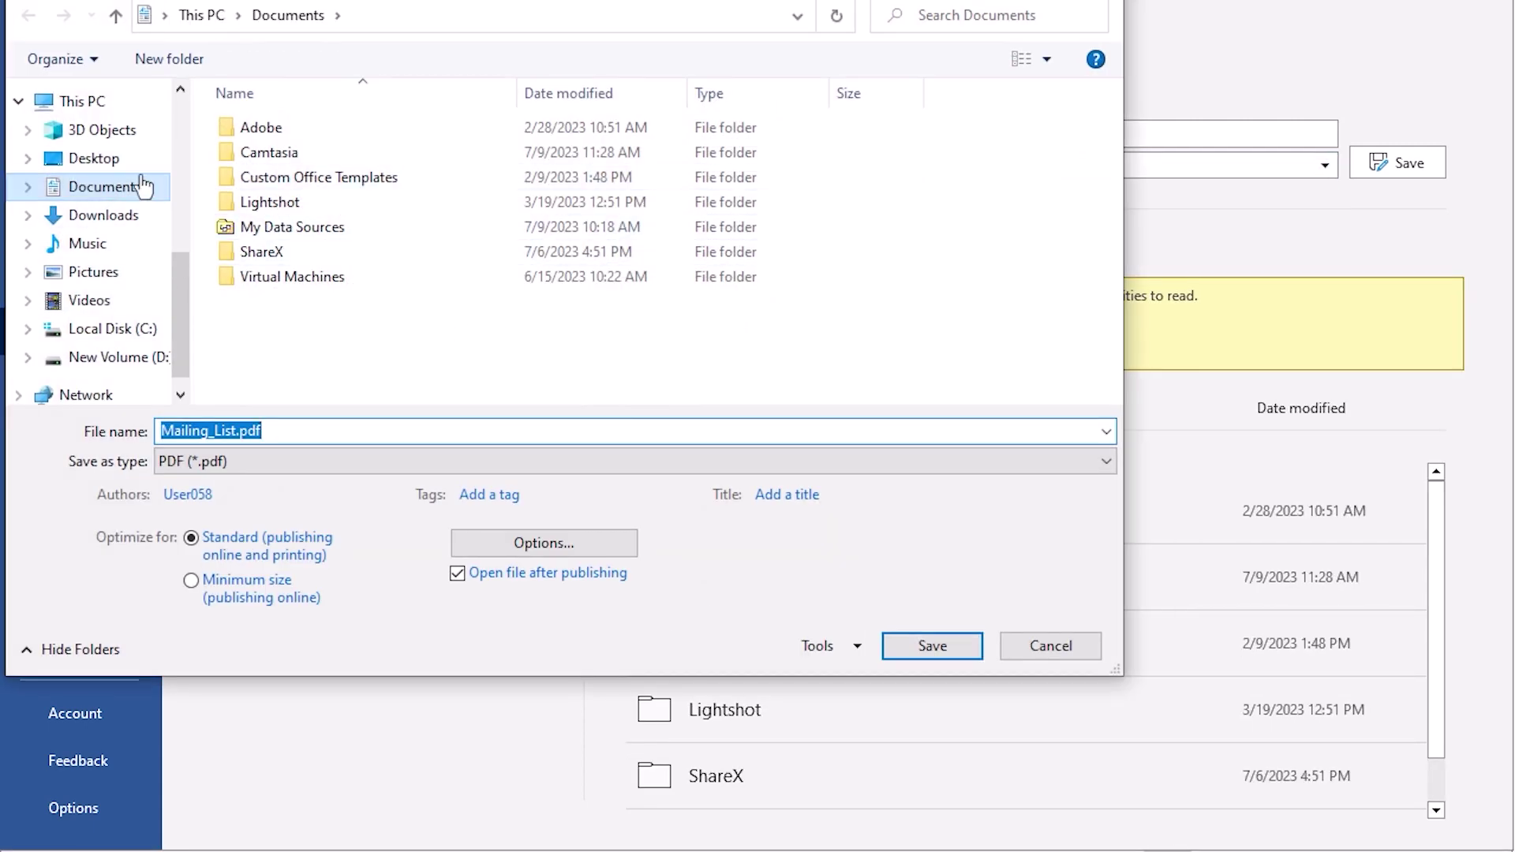
pyautogui.click(127, 157)
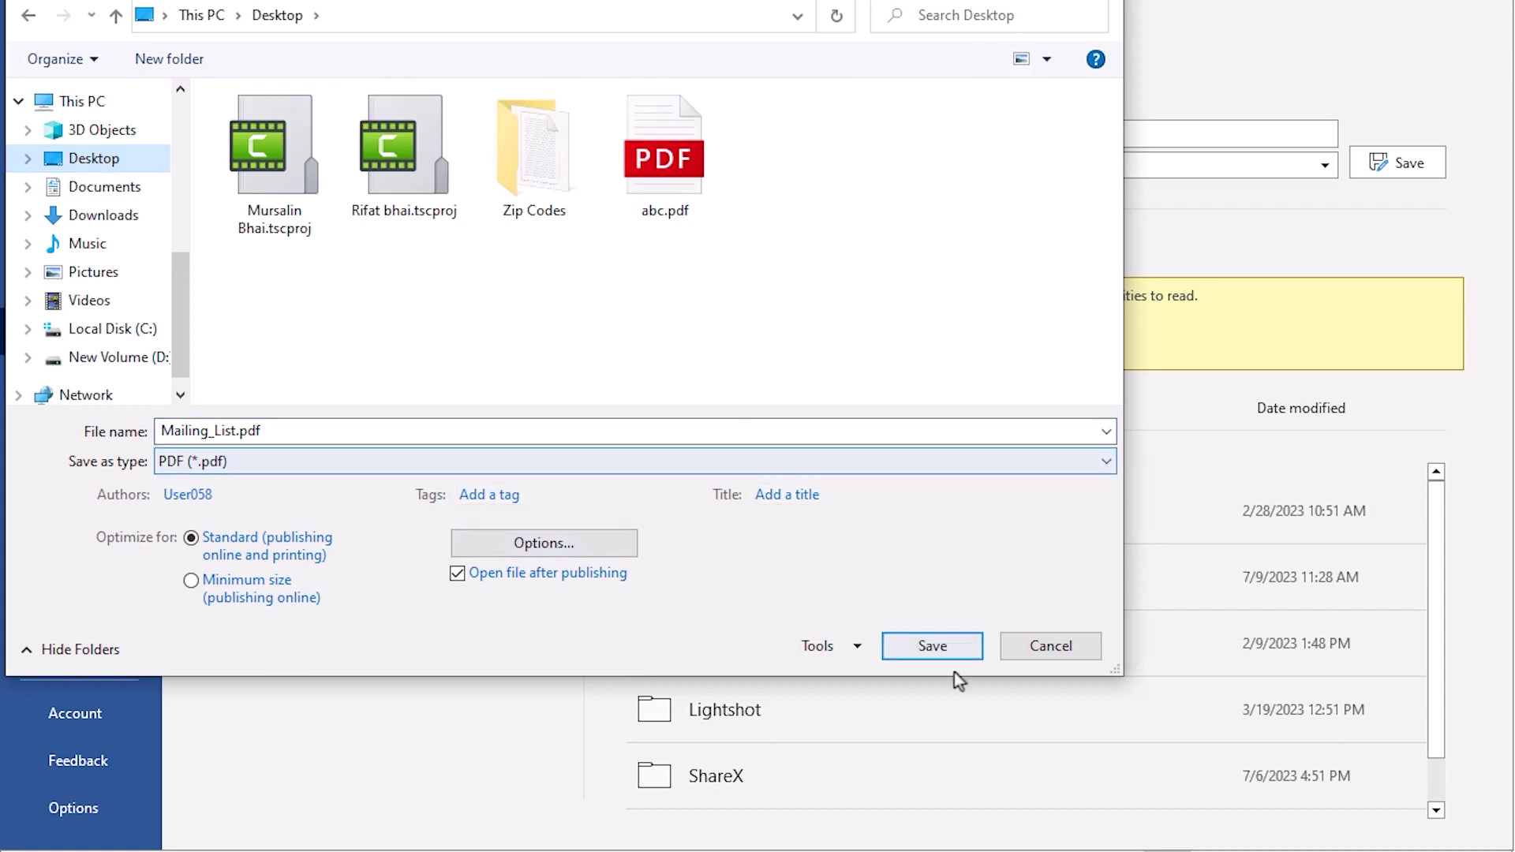
pyautogui.click(951, 649)
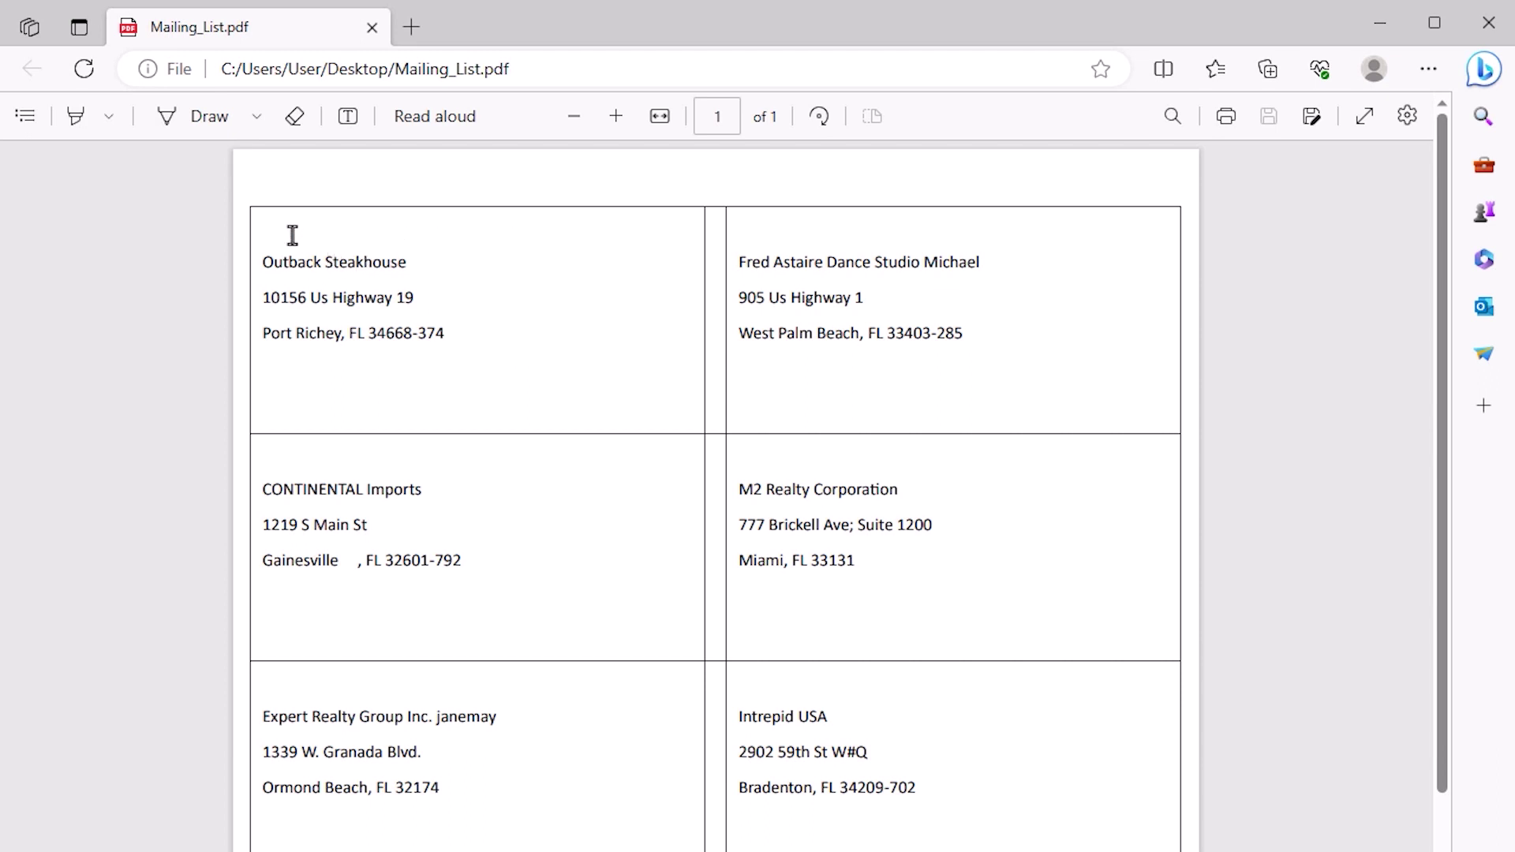
pyautogui.scroll(-4, 639, 247)
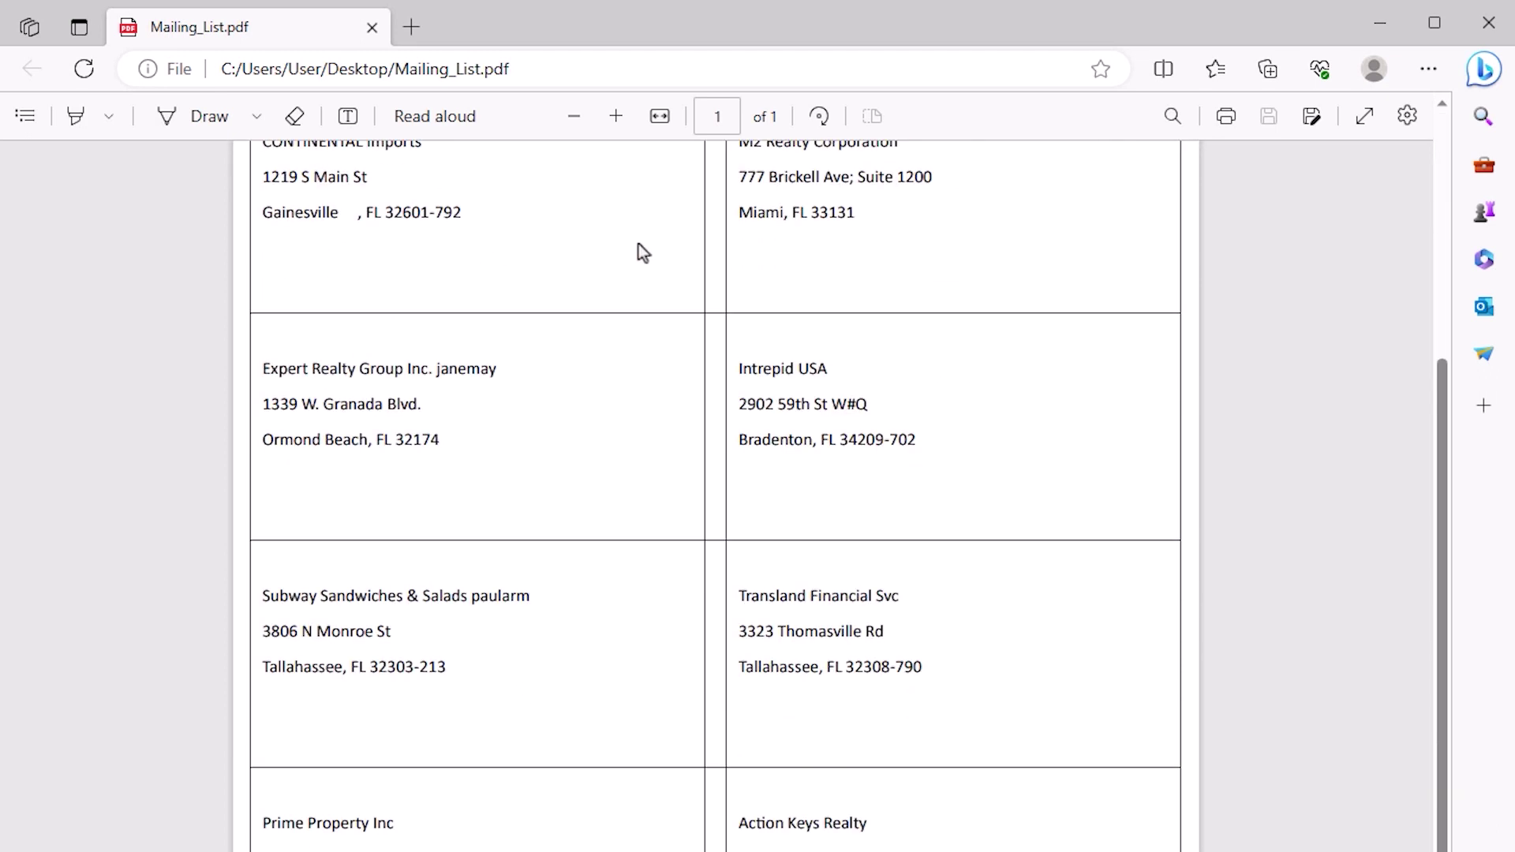